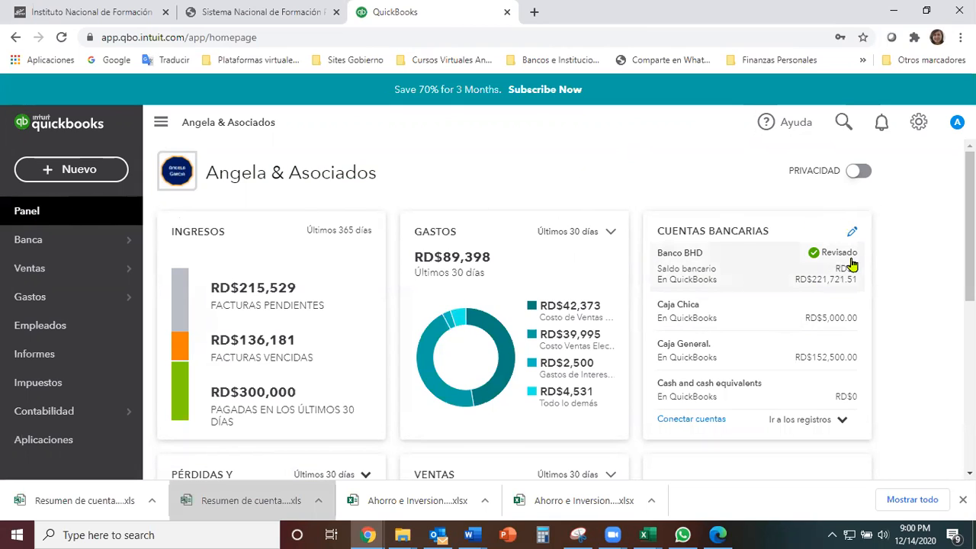
Step: Open the bank register of the Banco BHD account from its bank transactions page
left_click(37, 241)
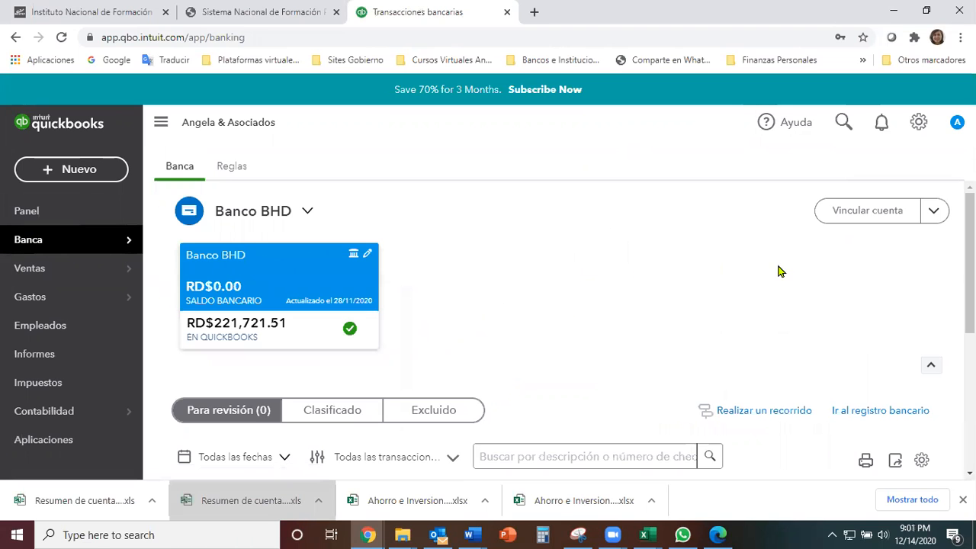
left_click(34, 212)
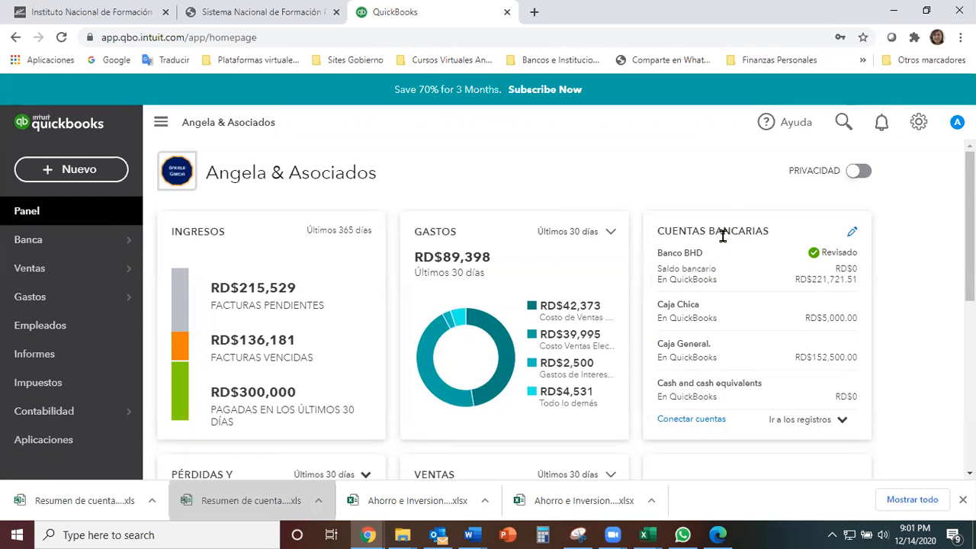
left_click(704, 279)
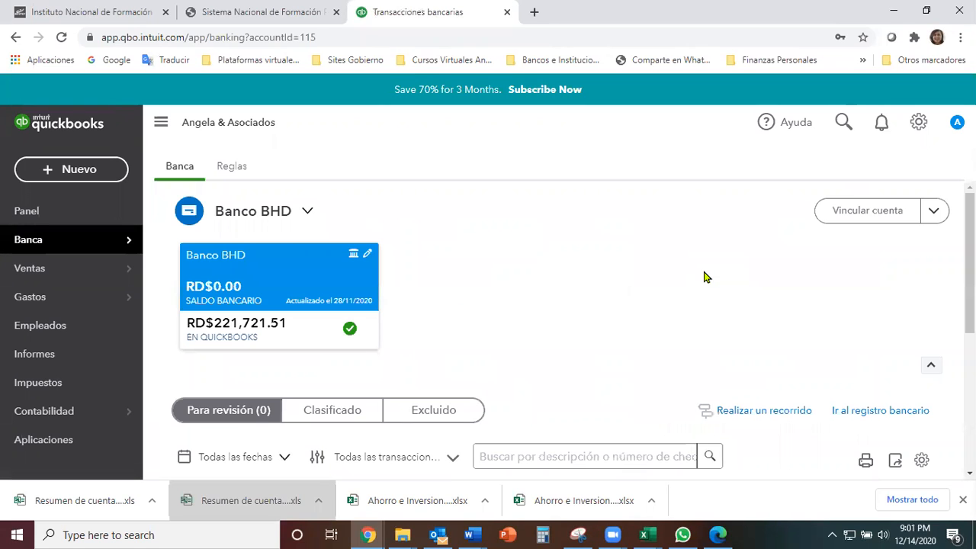
scroll(704, 278, "down", 2)
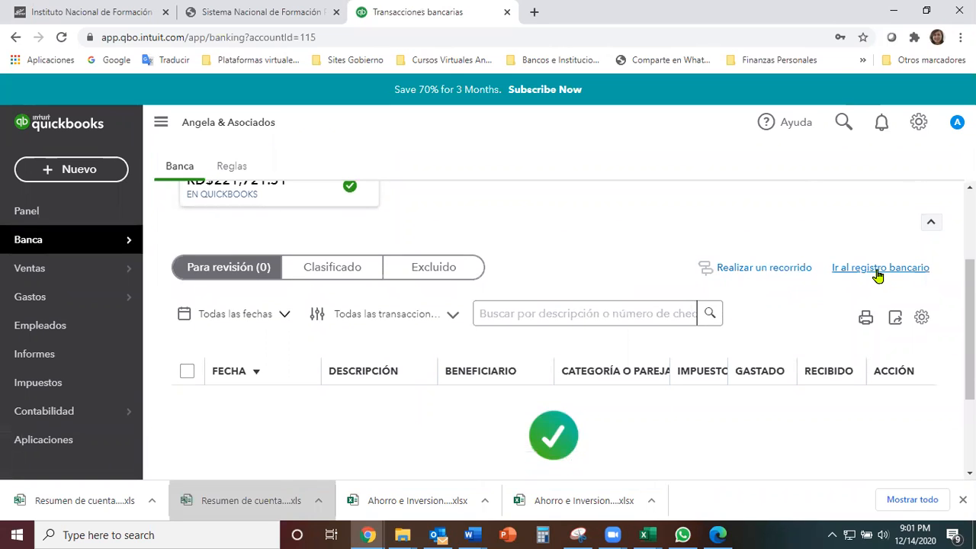
left_click(879, 268)
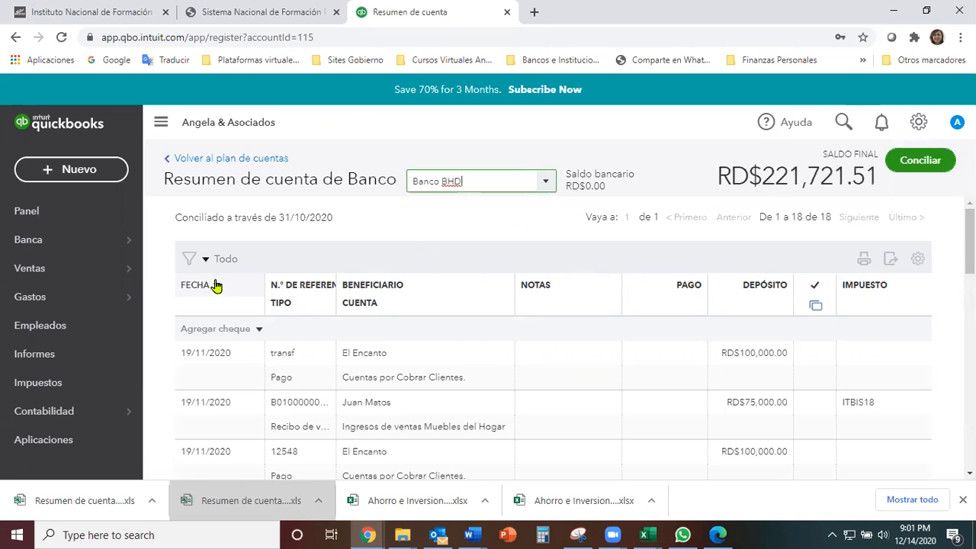
Step: Filter the Banco BHD register to transactions dated from 01/11/2020 to 30/11/2020
left_click(202, 262)
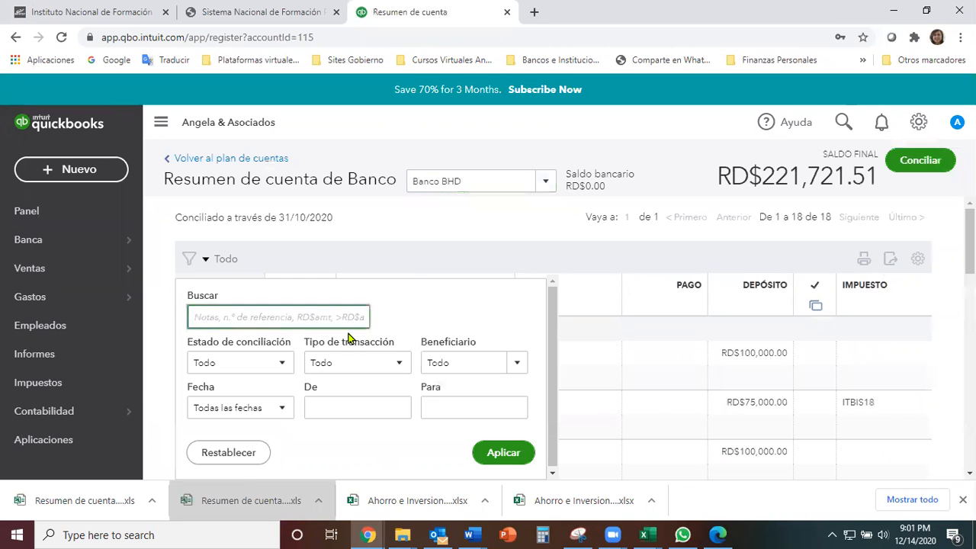
left_click(399, 410)
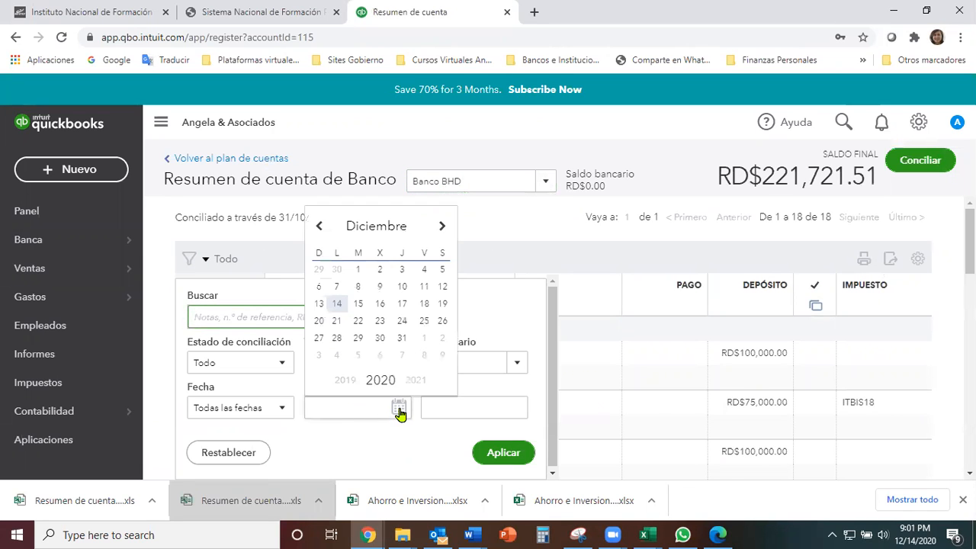
left_click(319, 226)
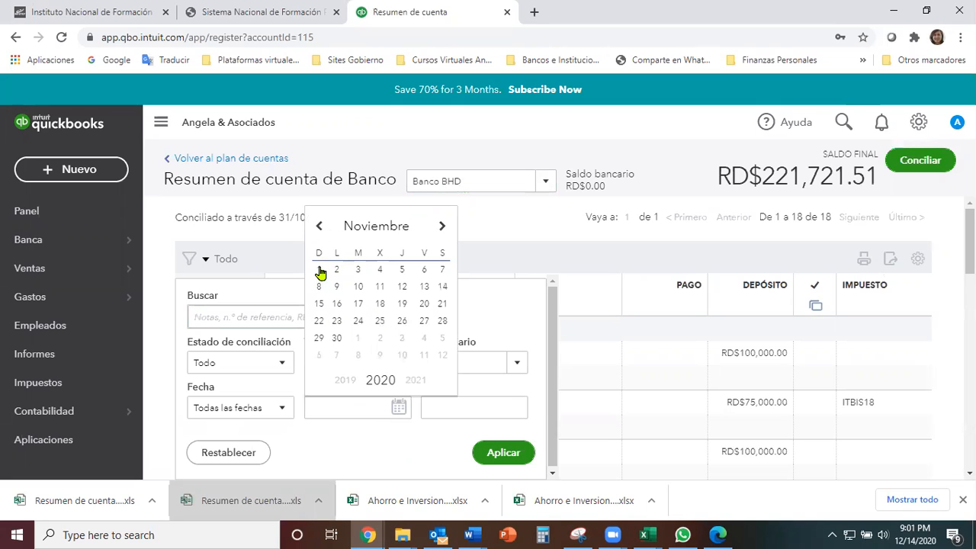
left_click(319, 270)
left_click(516, 409)
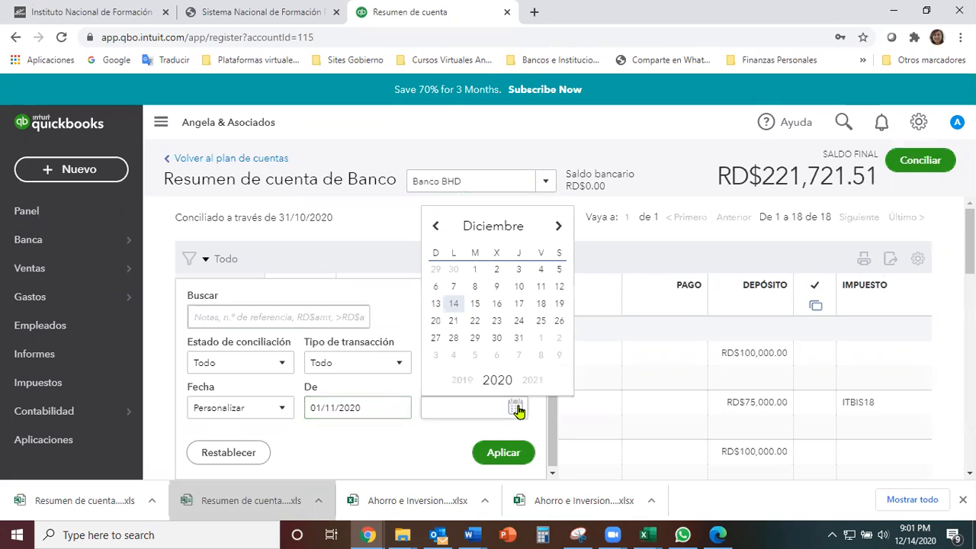
left_click(434, 229)
left_click(454, 337)
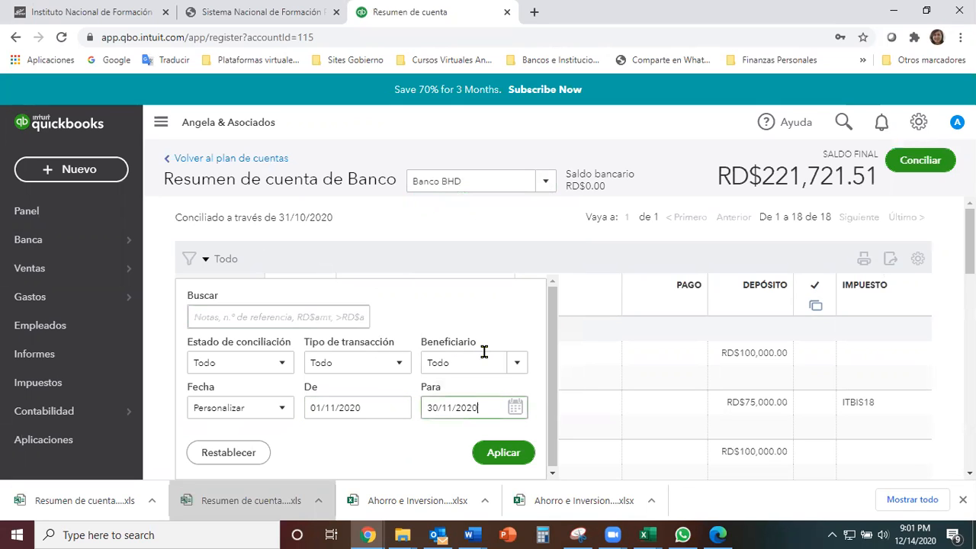
left_click(503, 453)
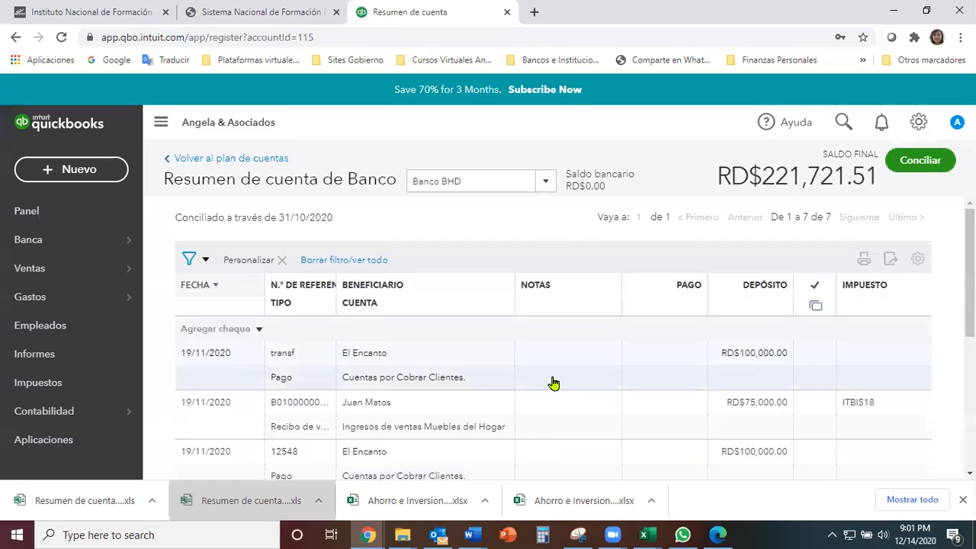
Step: Look through the filtered November entries in the register, including the balance column
scroll(553, 381, "down", 2)
scroll(546, 380, "down", 2)
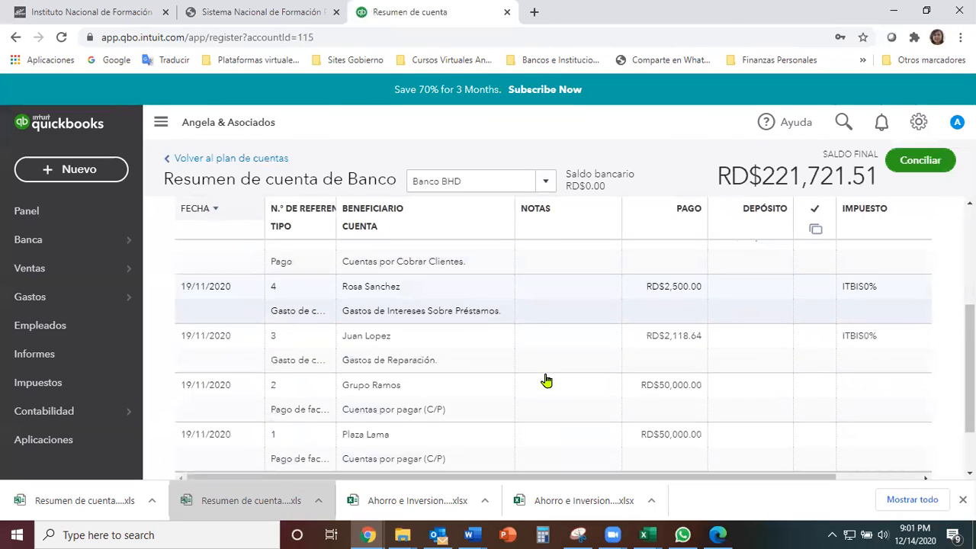
left_click_drag(619, 410, 856, 416)
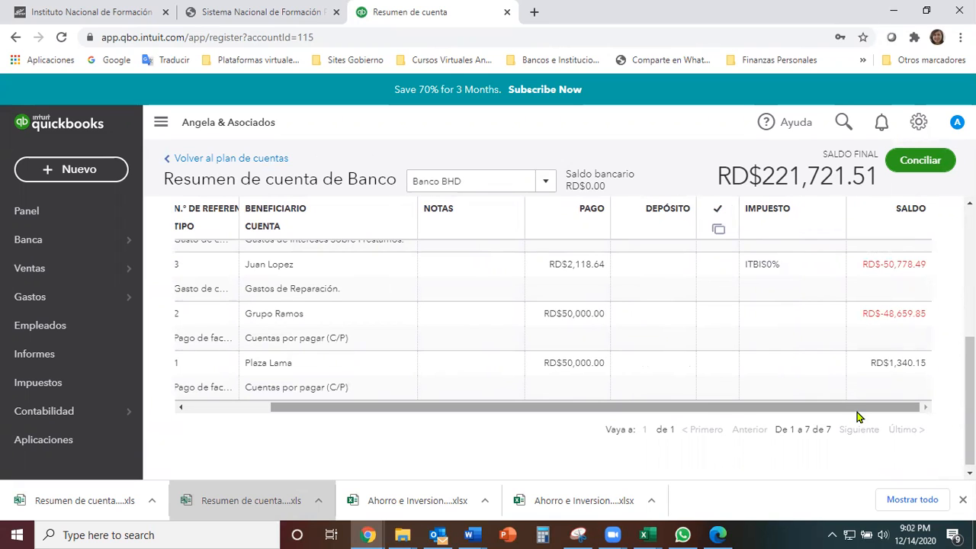
scroll(381, 333, "up", 5)
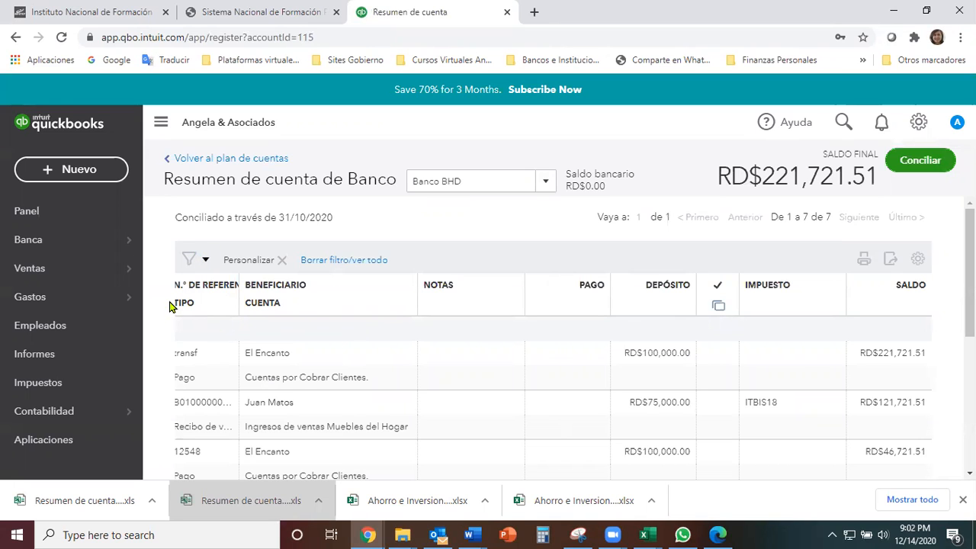
scroll(544, 422, "down", 5)
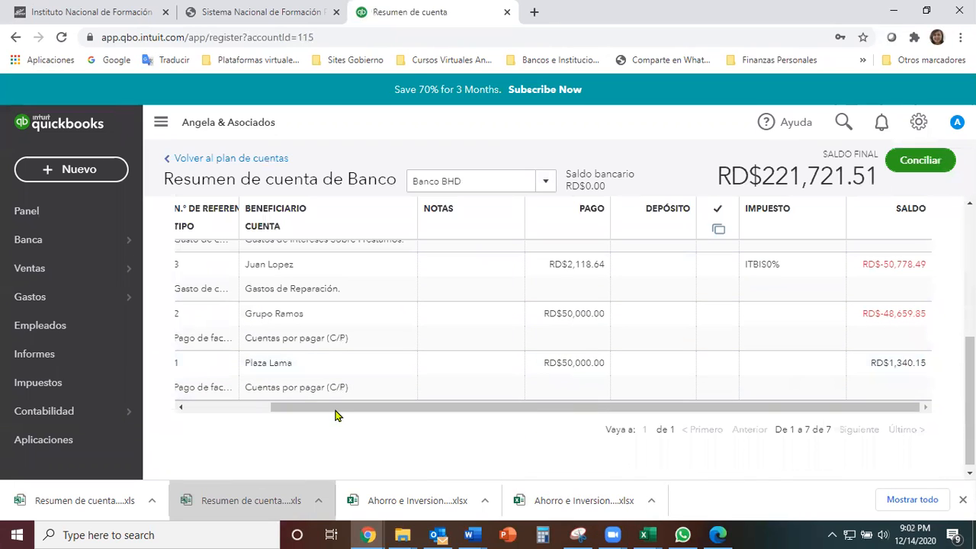
left_click_drag(322, 405, 192, 414)
left_click_drag(298, 410, 204, 415)
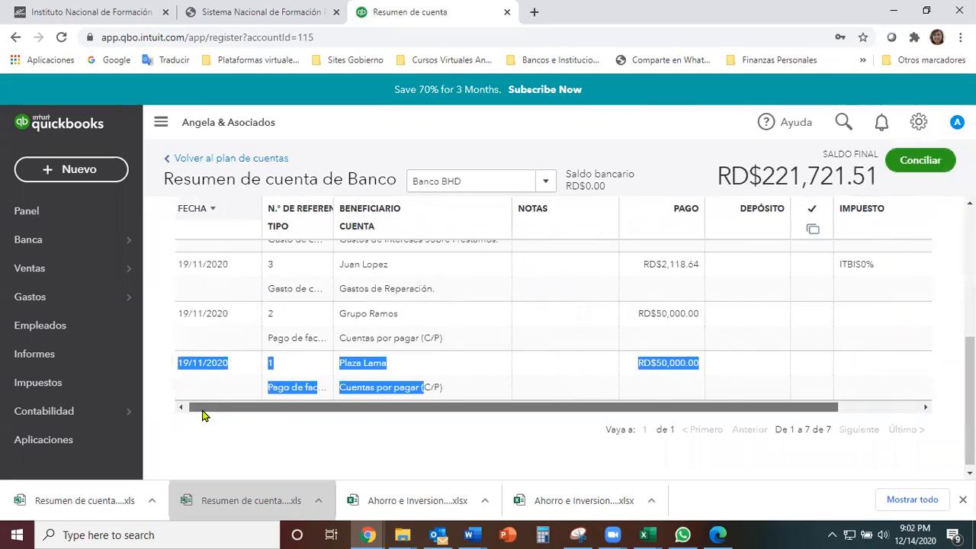
scroll(208, 389, "up", 5)
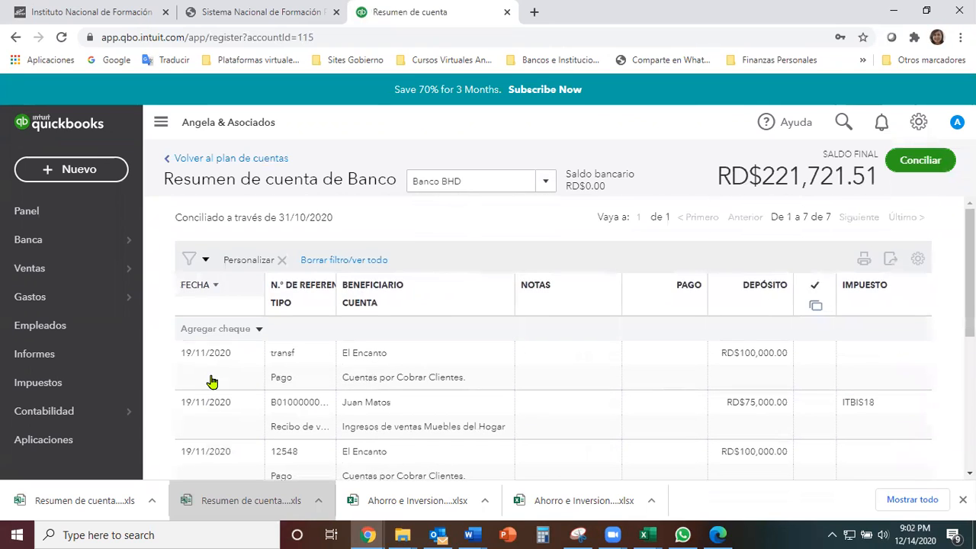
Step: Sort the register by date oldest first to check the closing entries and balances, and restore the newest-first order
left_click(214, 286)
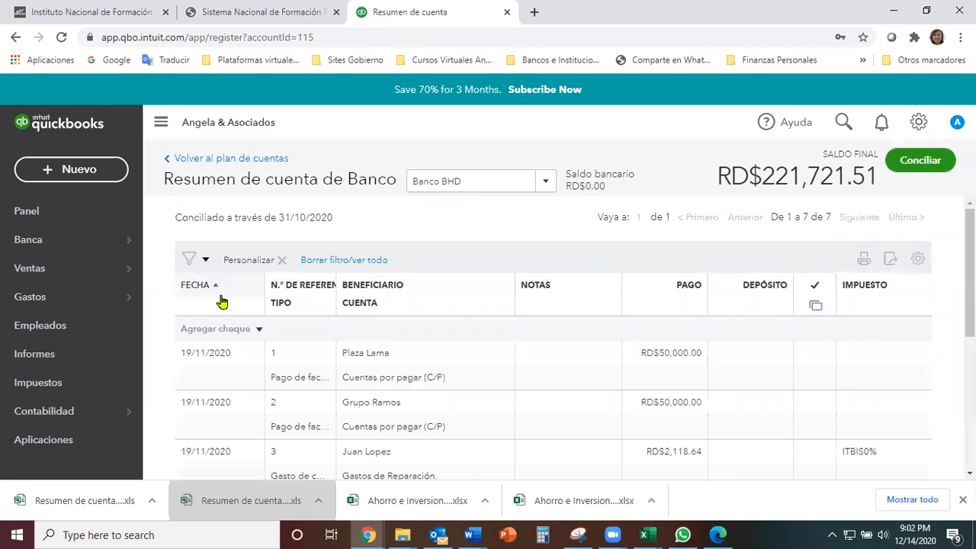
scroll(802, 431, "down", 1)
scroll(802, 430, "down", 5)
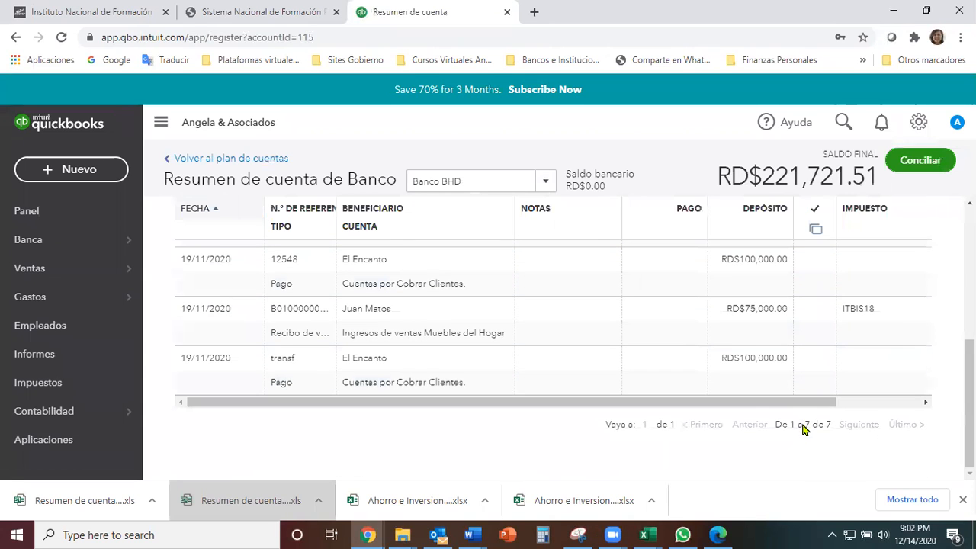
left_click_drag(747, 407, 904, 416)
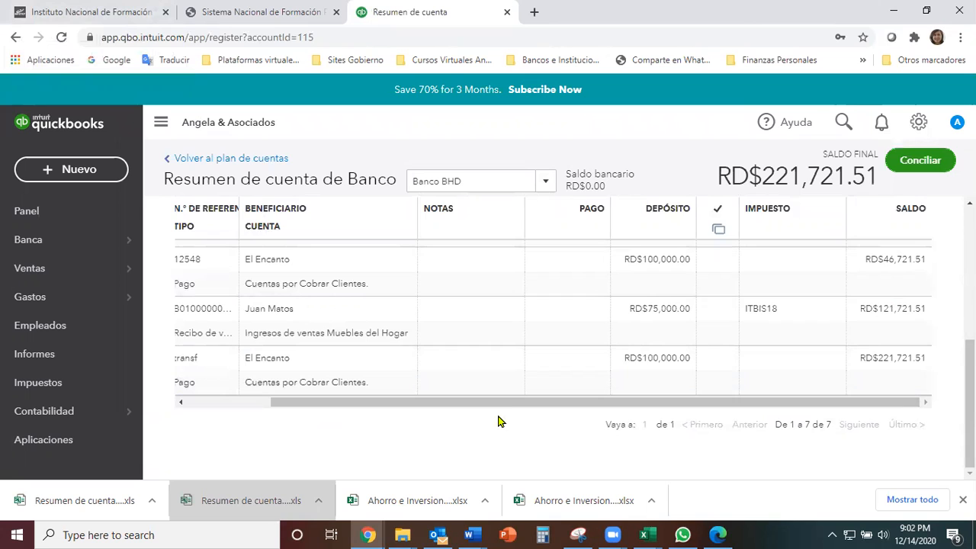
left_click_drag(477, 402, 325, 423)
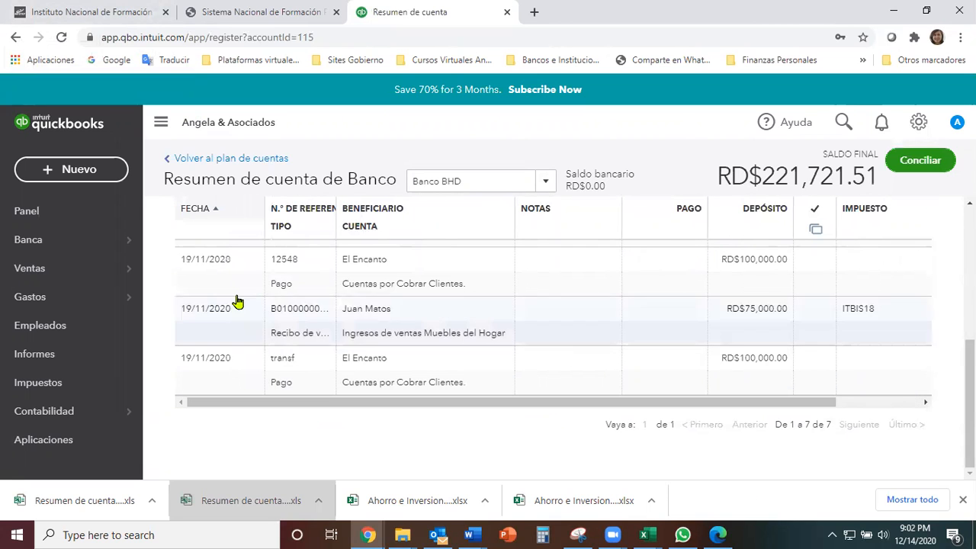
left_click(217, 211)
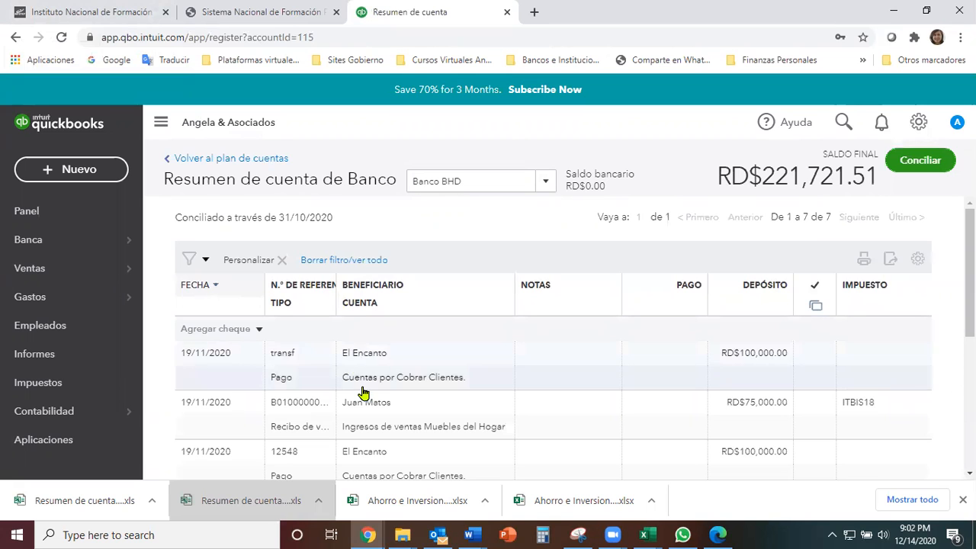
Step: Examine the payments, deposits and running balance of each November entry, comparing the oldest with the most recent
scroll(609, 442, "down", 5)
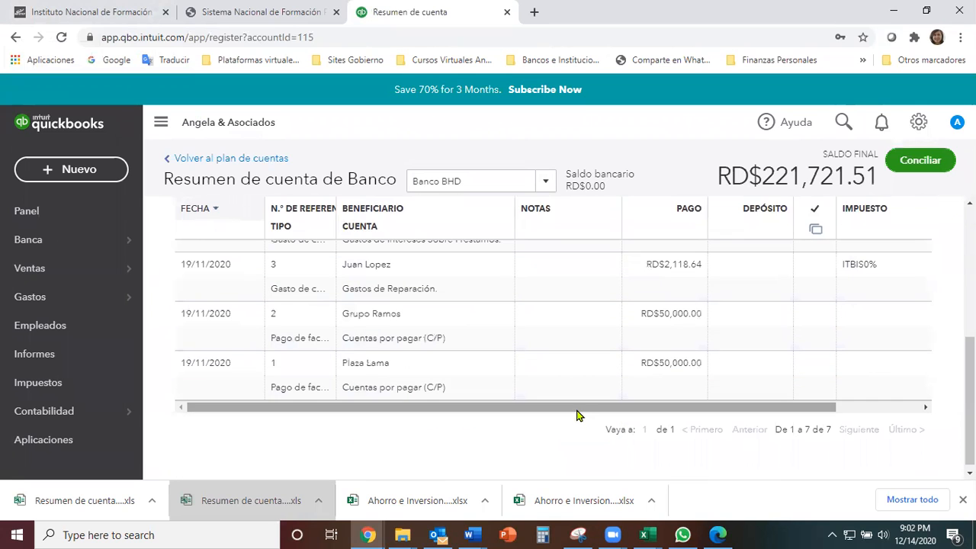
left_click_drag(577, 410, 708, 418)
scroll(969, 366, "up", 1)
scroll(969, 366, "up", 5)
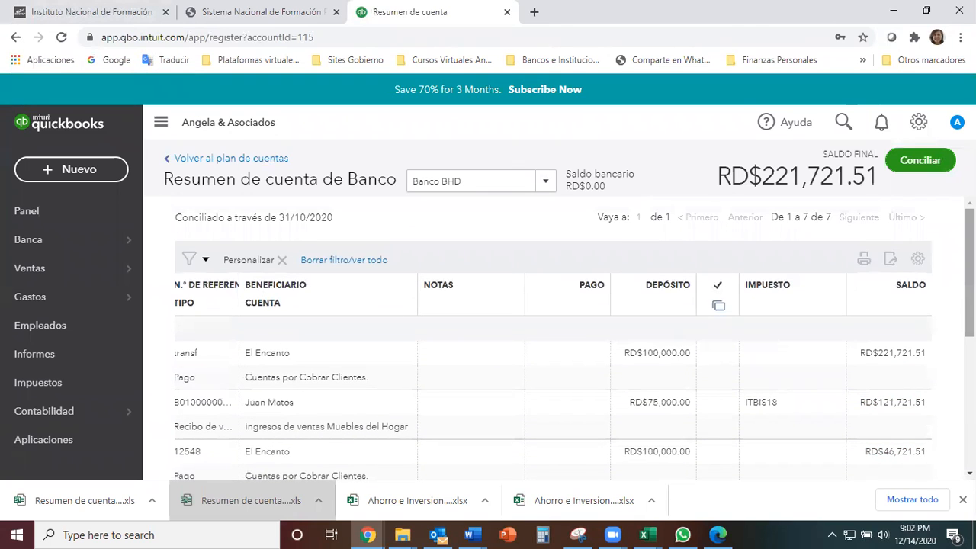
scroll(738, 403, "down", 5)
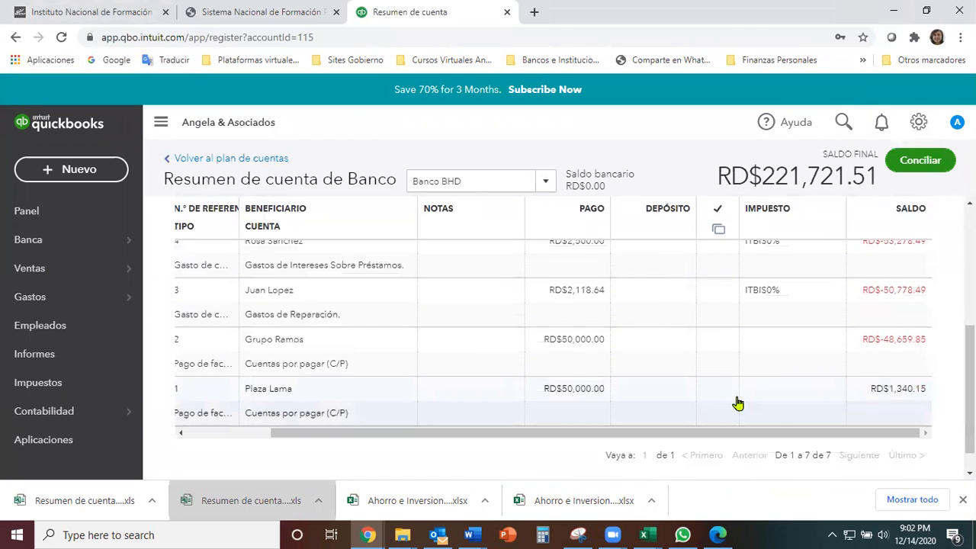
left_click_drag(335, 433, 245, 434)
left_click_drag(488, 433, 688, 447)
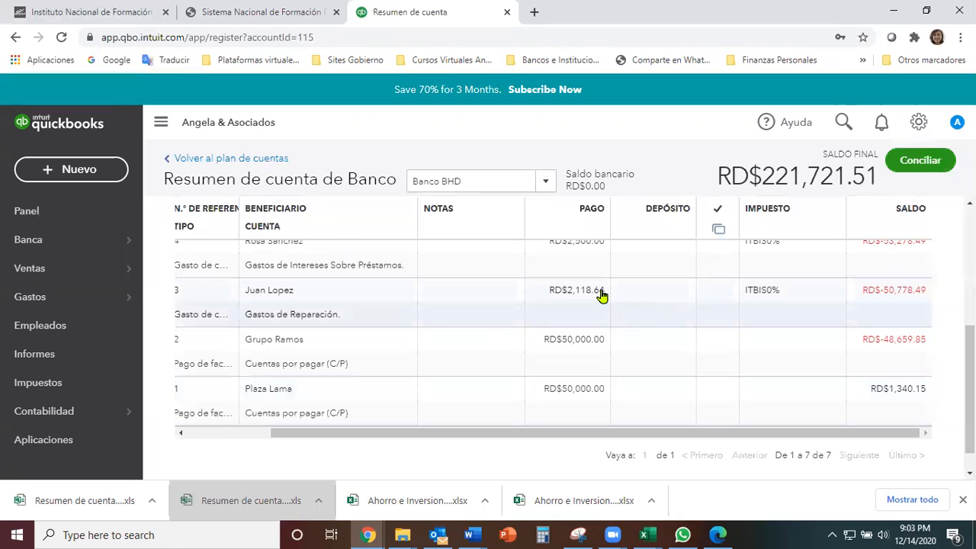
scroll(603, 298, "up", 2)
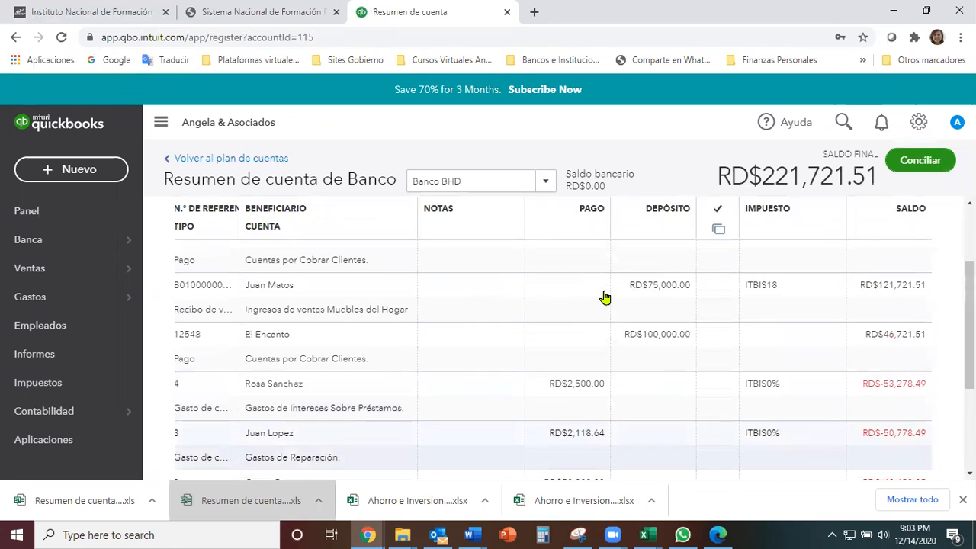
scroll(606, 299, "up", 1)
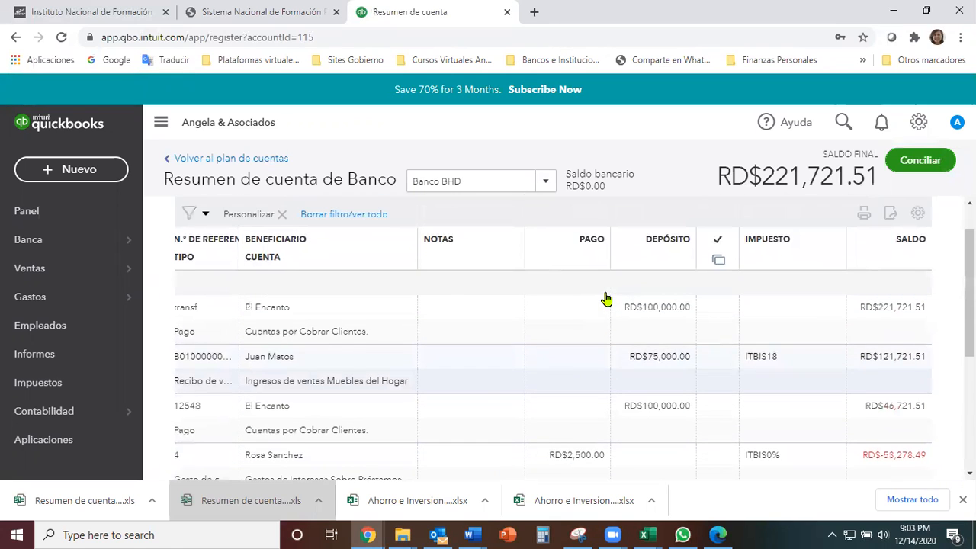
scroll(606, 299, "up", 1)
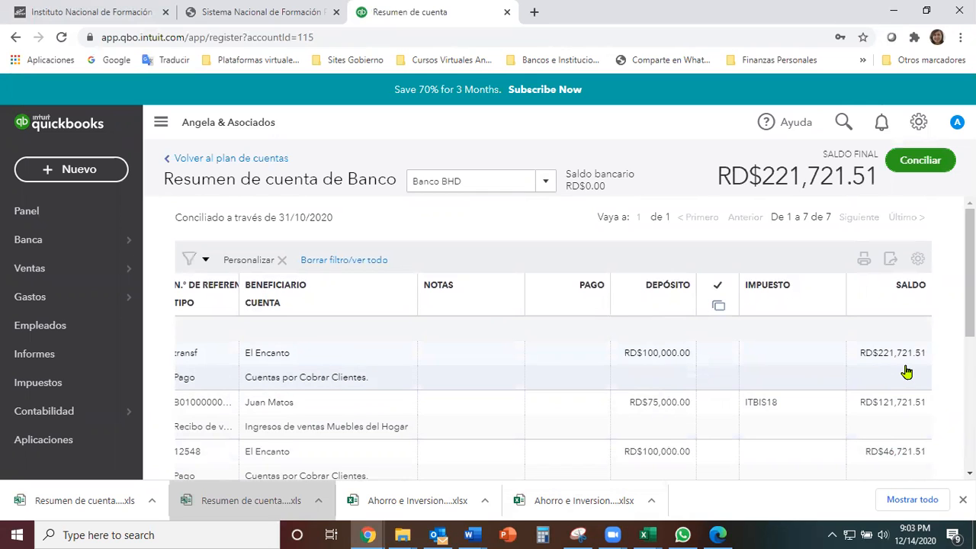
scroll(444, 381, "down", 4)
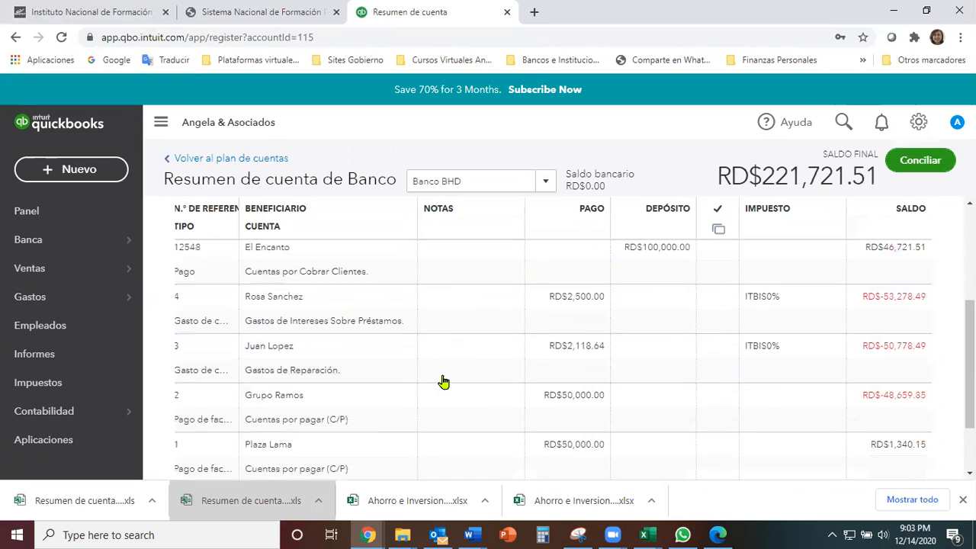
left_click_drag(349, 409, 221, 405)
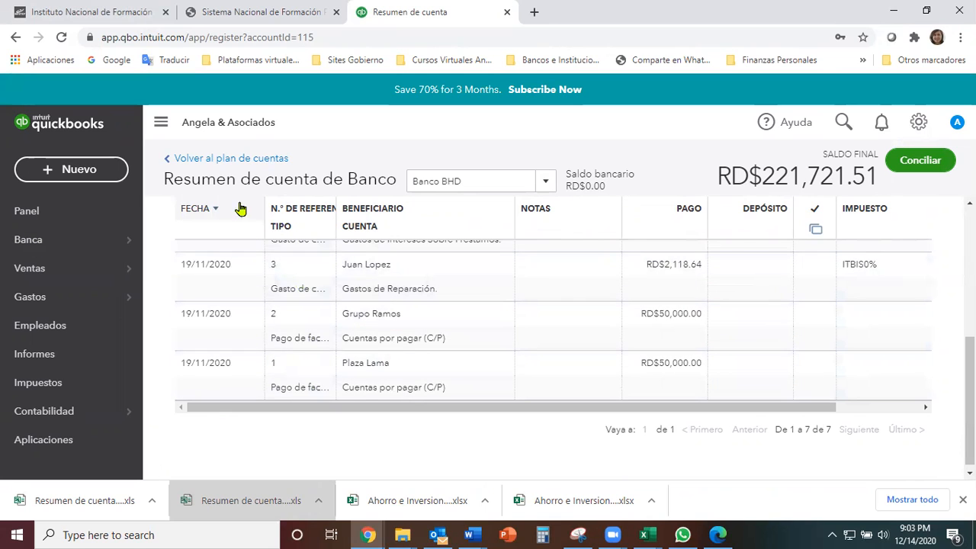
Step: Return to the bank transactions page and open the upload of bank transactions from a file
mouse_move(32, 246)
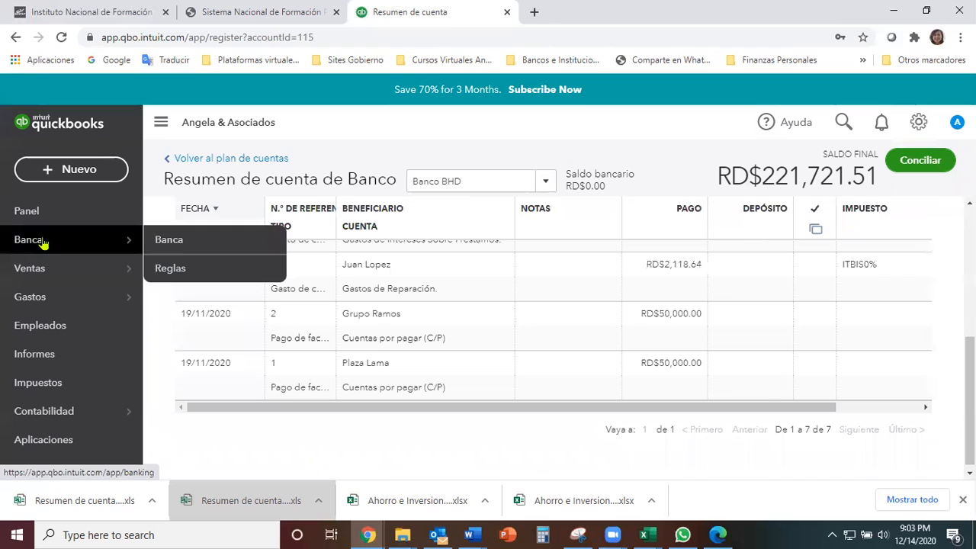
left_click(44, 241)
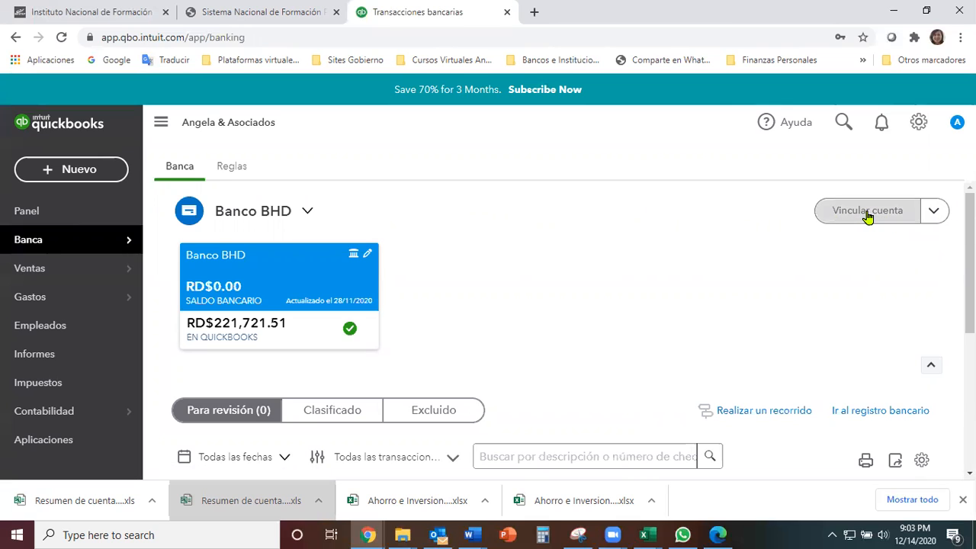
left_click(935, 212)
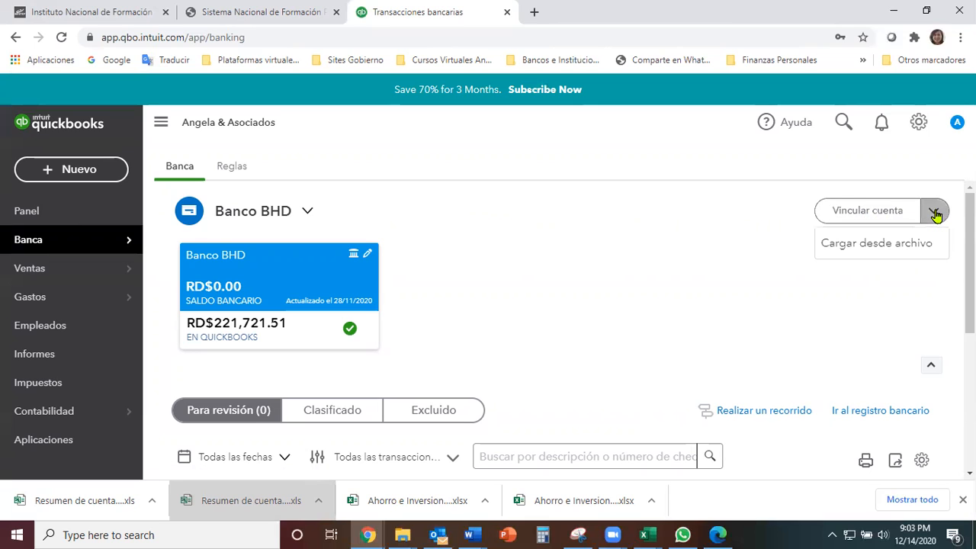
left_click(871, 244)
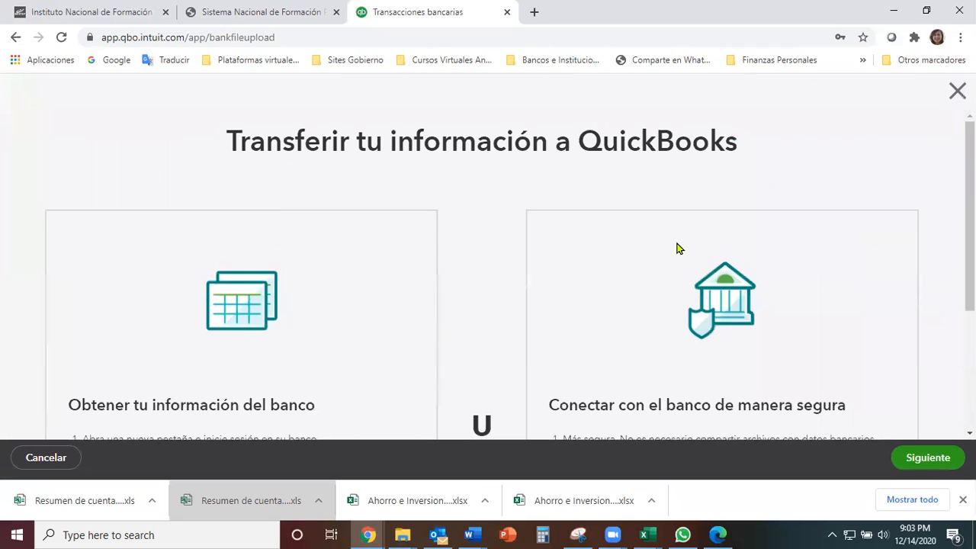
Step: Switch to the Movimientos Banco BHD Nov workbook in Excel and examine the date, concept, CR and DR values of its transaction rows
scroll(476, 228, "down", 3)
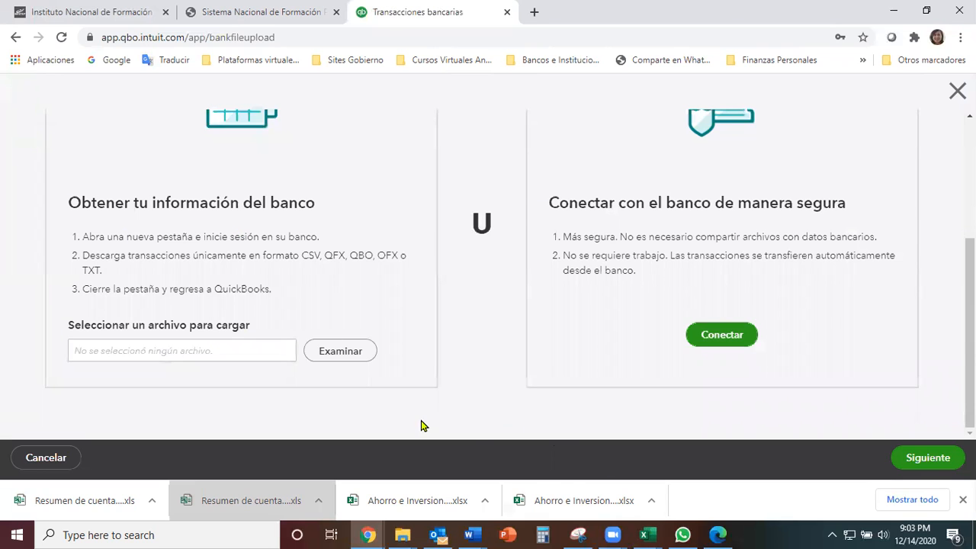
left_click(650, 533)
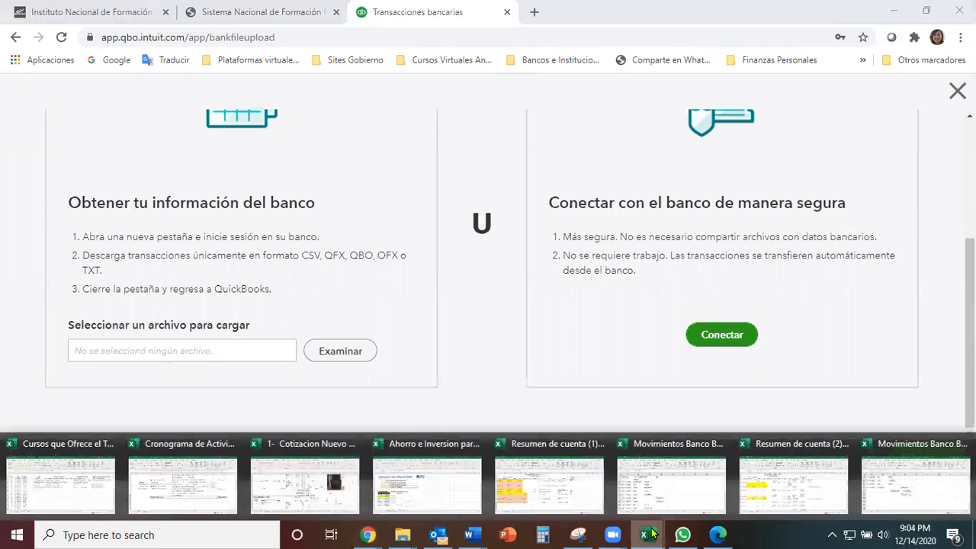
left_click(665, 496)
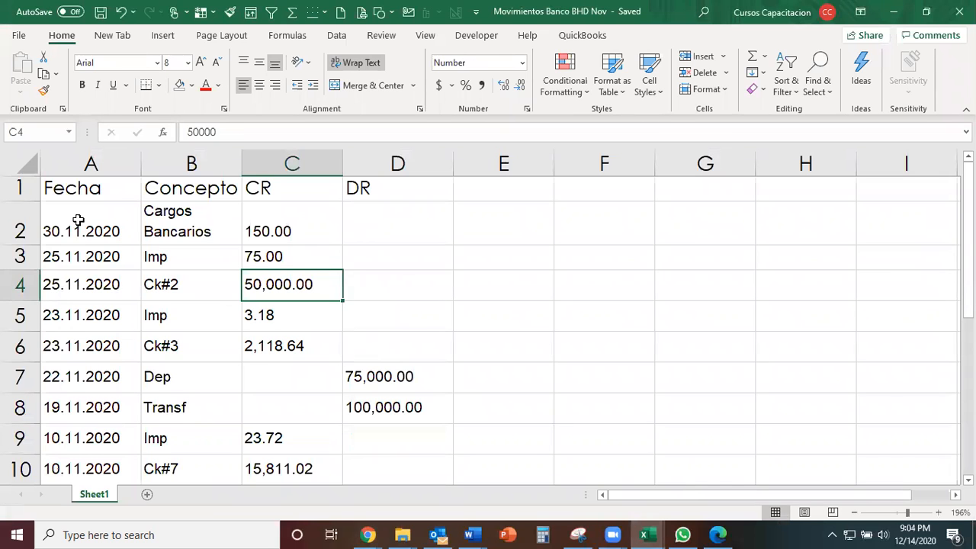
left_click(118, 219)
scroll(266, 244, "down", 2)
scroll(282, 267, "up", 1)
scroll(299, 287, "up", 1)
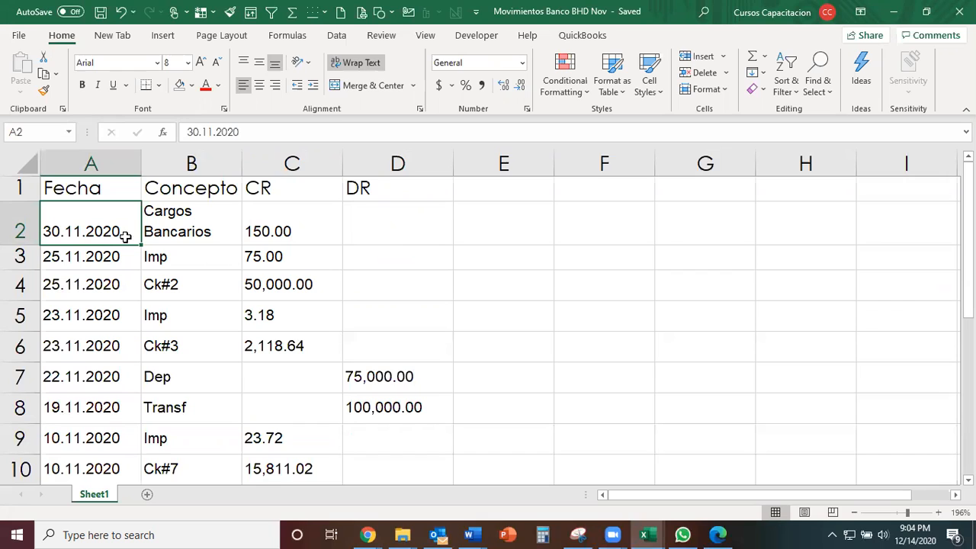
left_click_drag(57, 231, 363, 234)
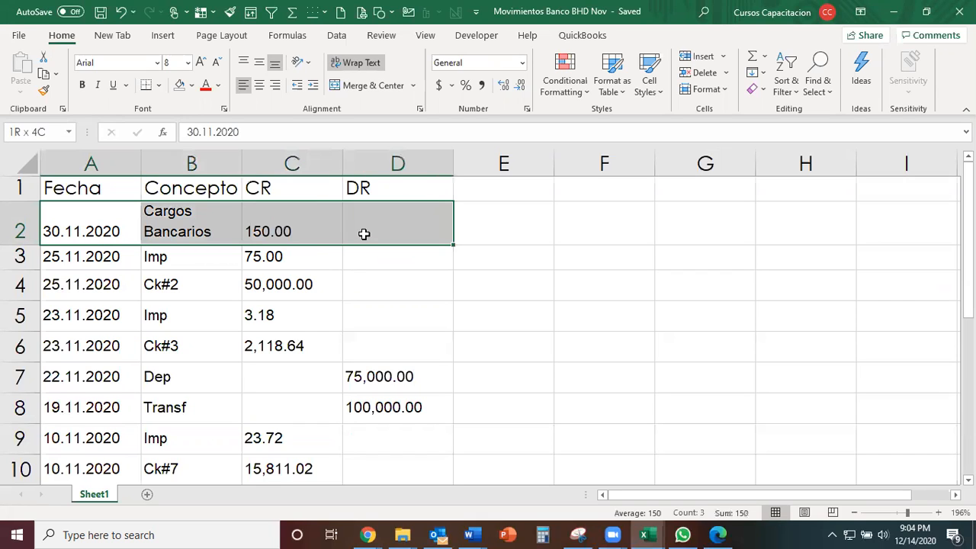
left_click(70, 252)
left_click_drag(158, 253, 394, 255)
left_click_drag(107, 283, 442, 291)
left_click_drag(66, 323, 461, 352)
left_click_drag(138, 413, 416, 430)
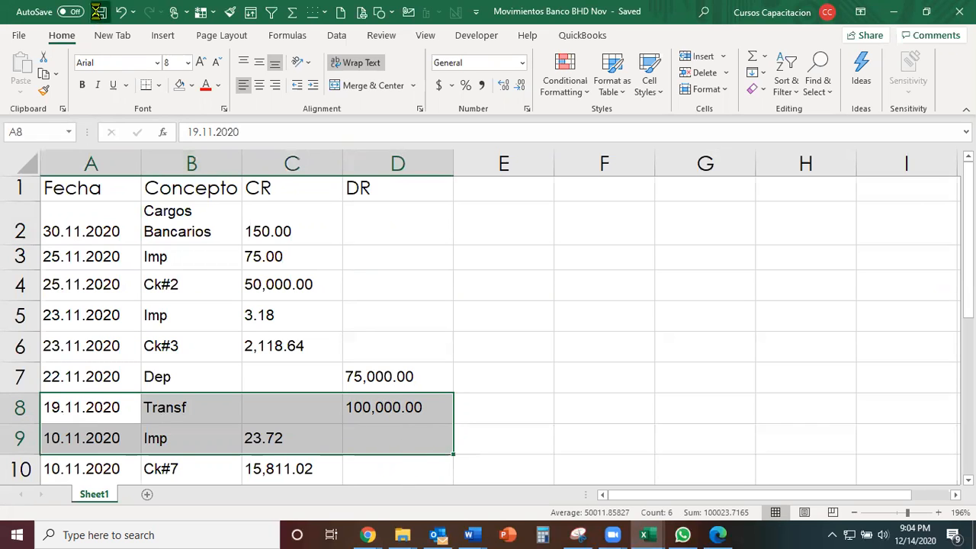
left_click(367, 534)
left_click(379, 488)
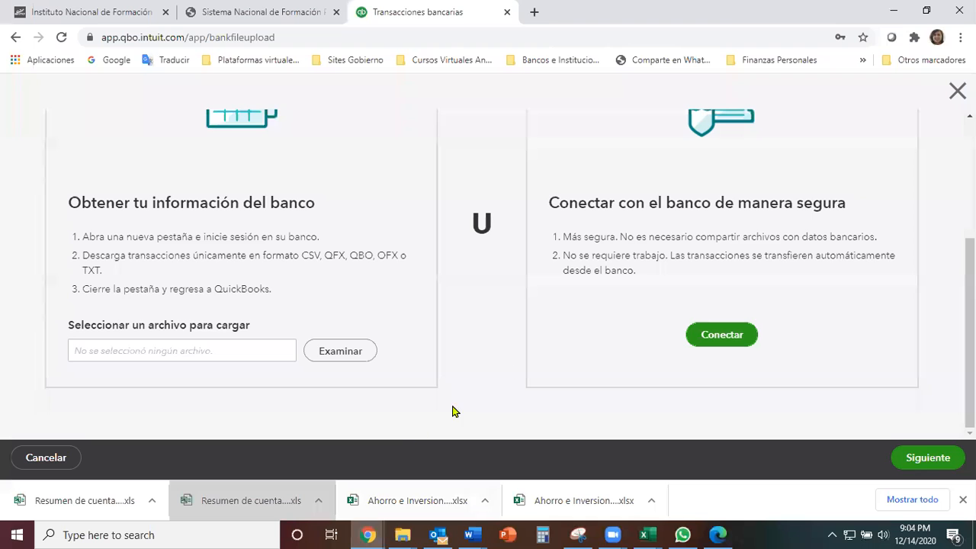
left_click(339, 355)
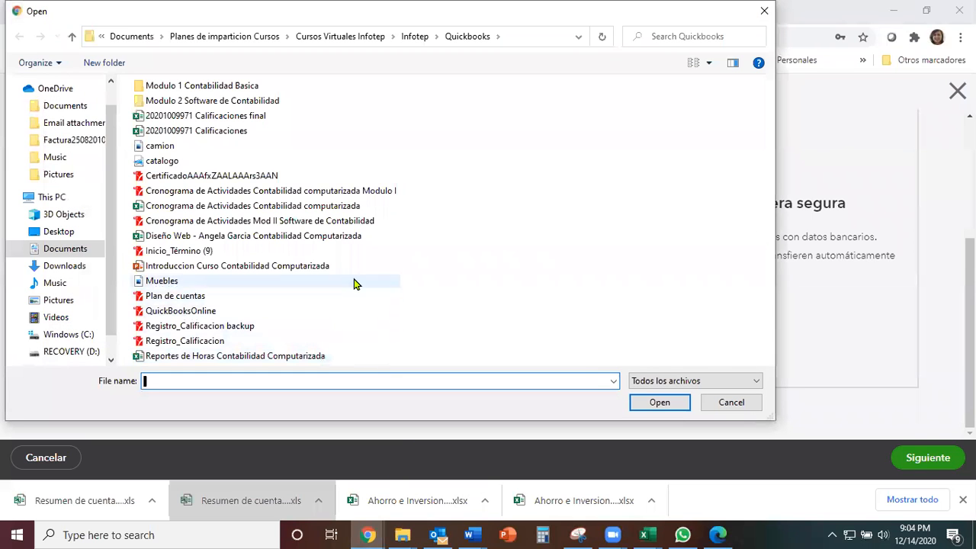
double_click(216, 100)
double_click(204, 87)
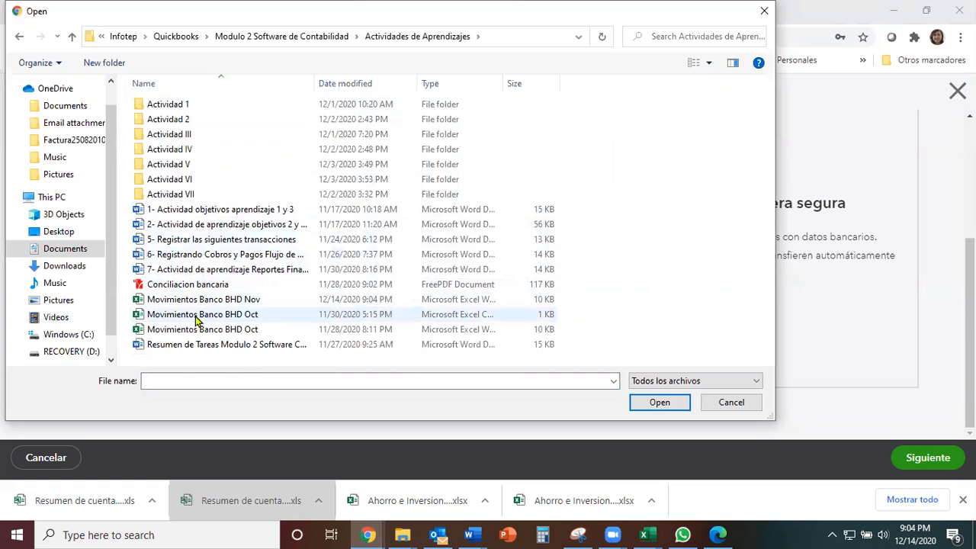
left_click(731, 402)
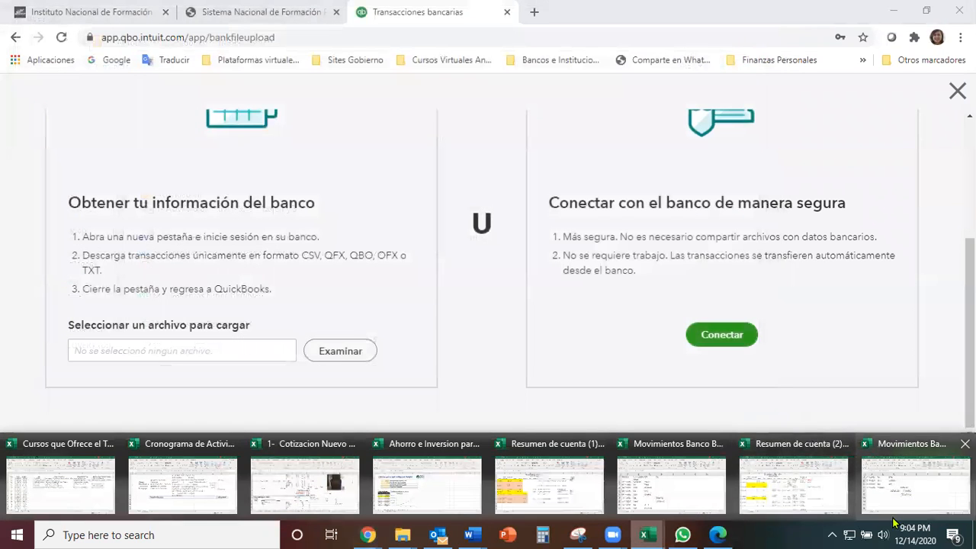
Step: Save the Movimientos Banco BHD Nov workbook in Excel as a CSV (Comma delimited) file in the same folder
left_click(692, 491)
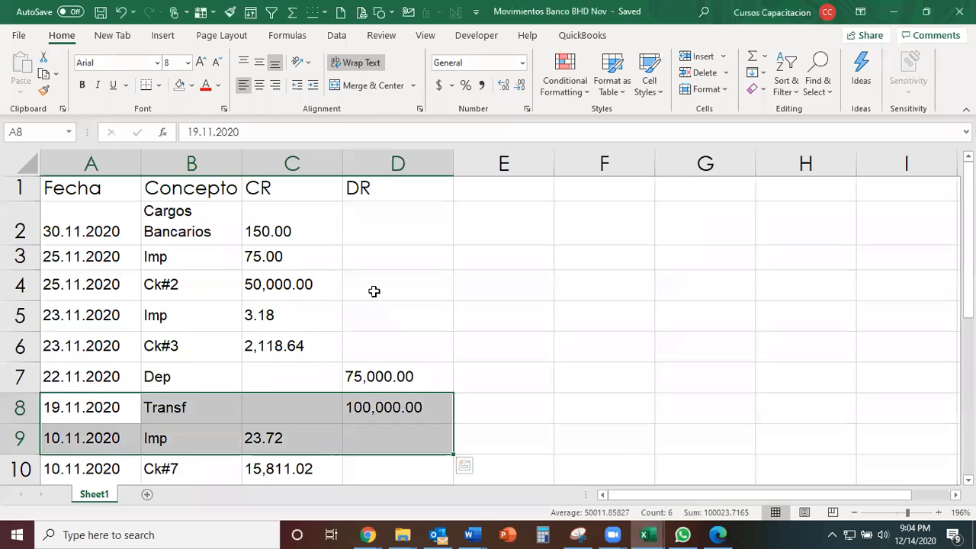
left_click(450, 261)
left_click(478, 311)
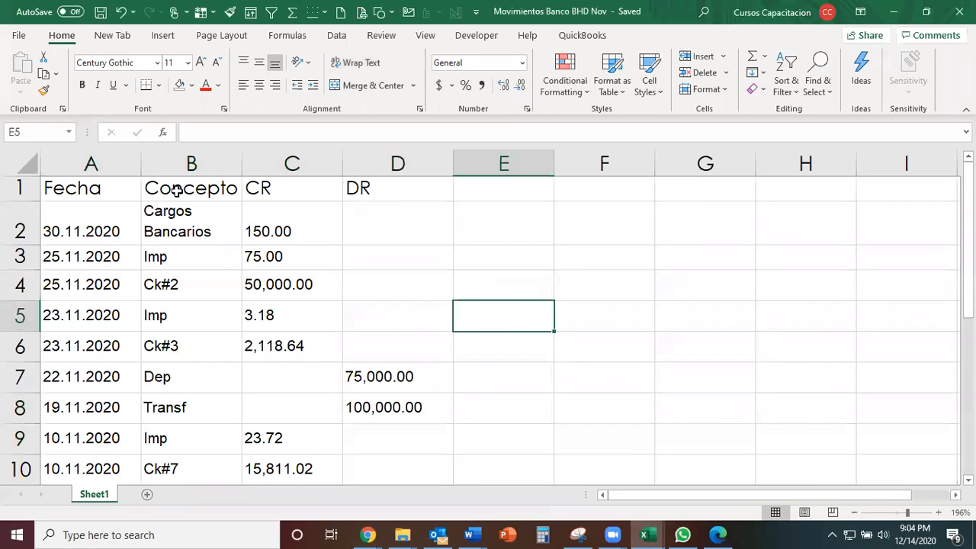
left_click(18, 36)
left_click(55, 228)
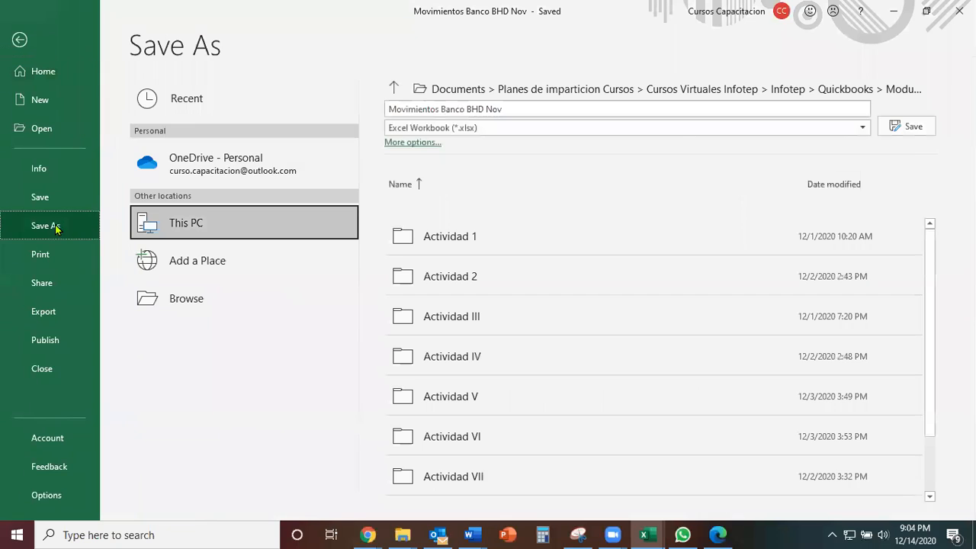
left_click(503, 131)
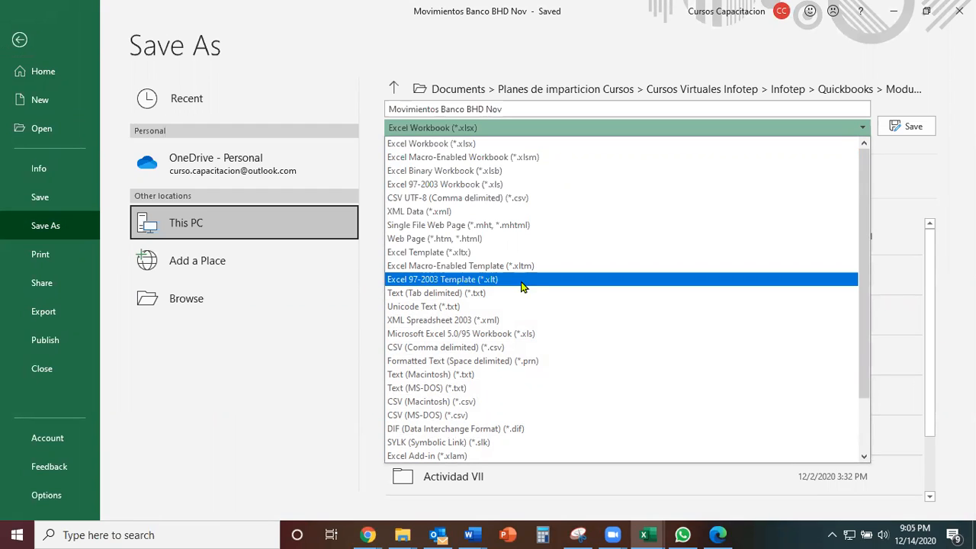
left_click(467, 348)
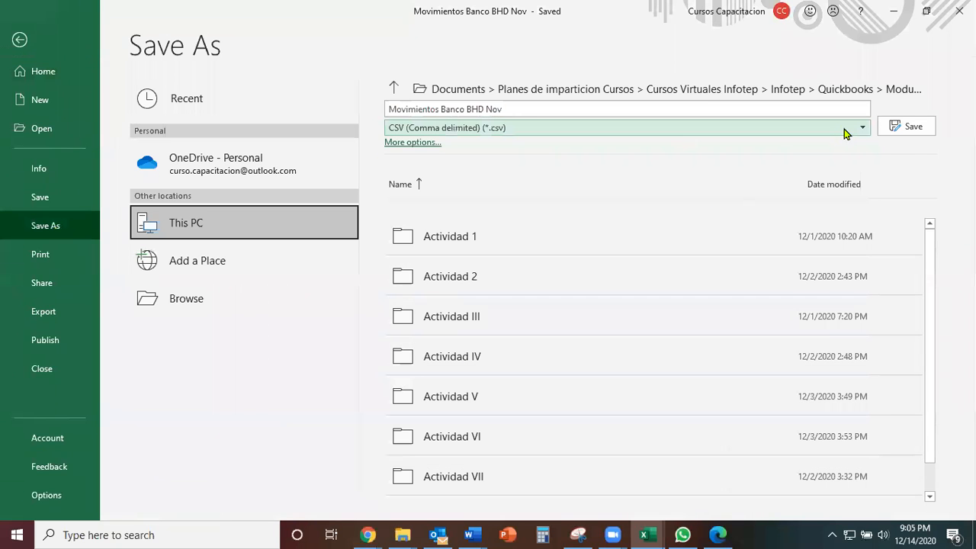
left_click(895, 126)
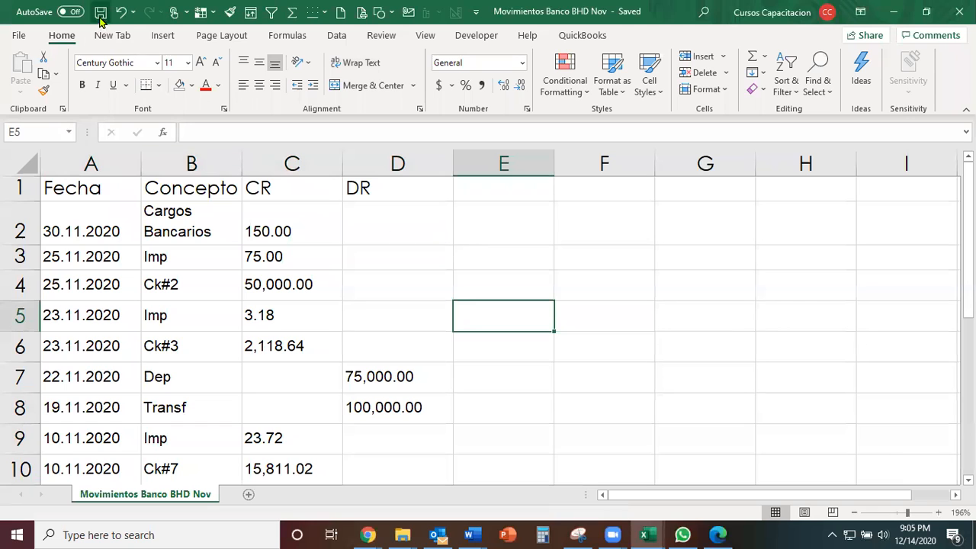
Step: Back in QuickBooks, choose the Movimientos Banco BHD Nov CSV from Modulo 2 Software de Contabilidad > Actividades de Aprendizajes and continue to account selection
mouse_move(379, 532)
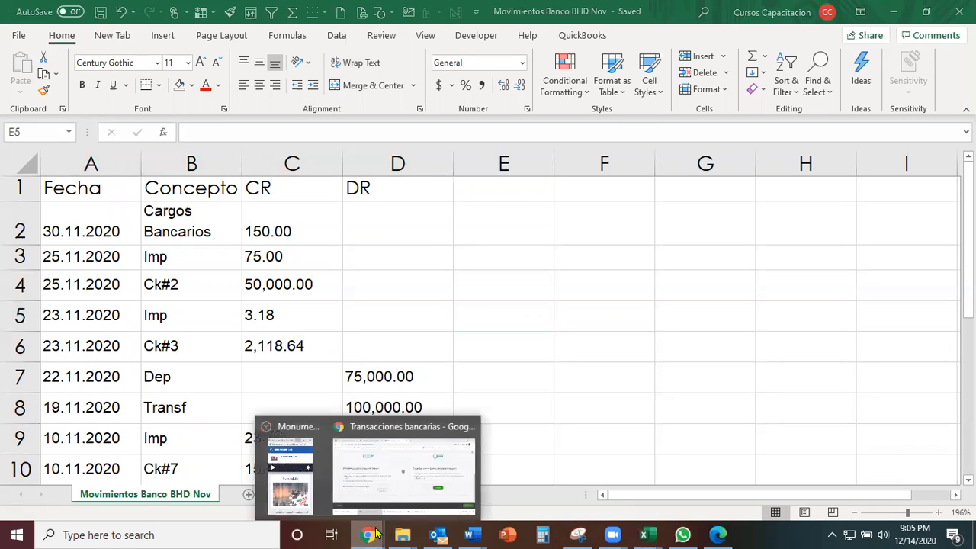
left_click(411, 496)
left_click(336, 352)
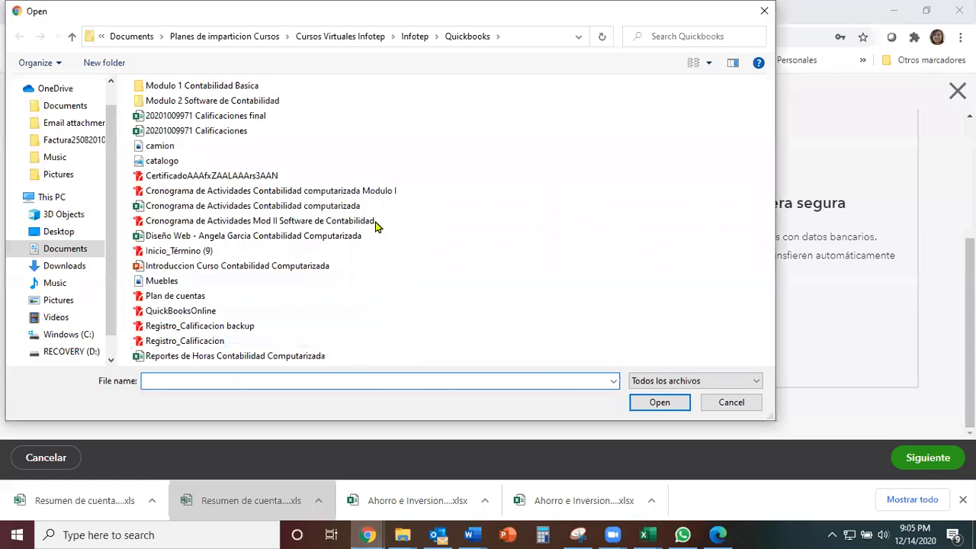
double_click(195, 99)
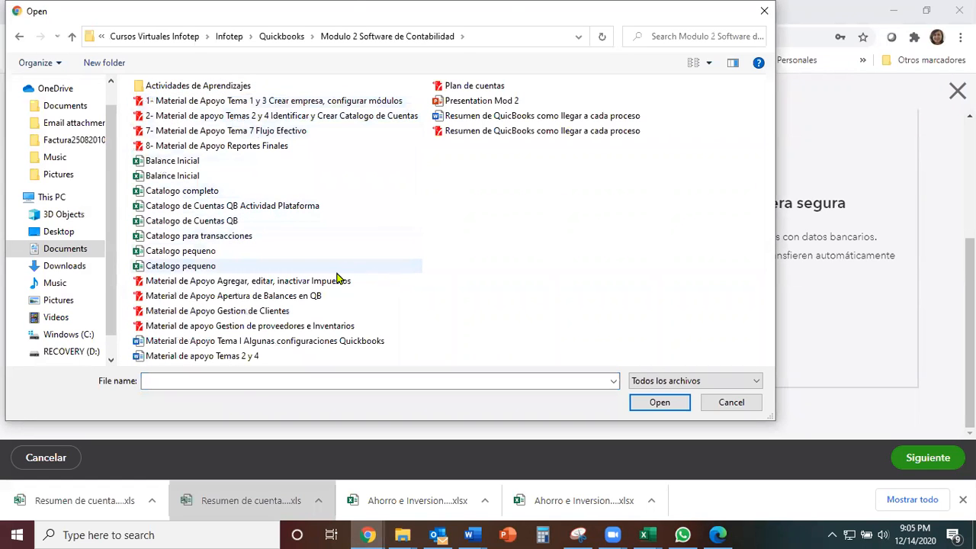
double_click(217, 85)
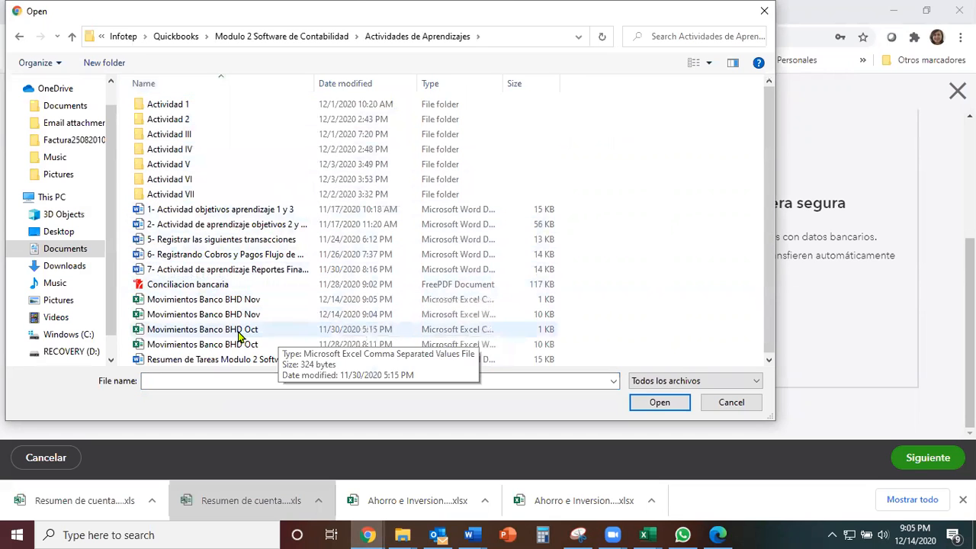
left_click(201, 303)
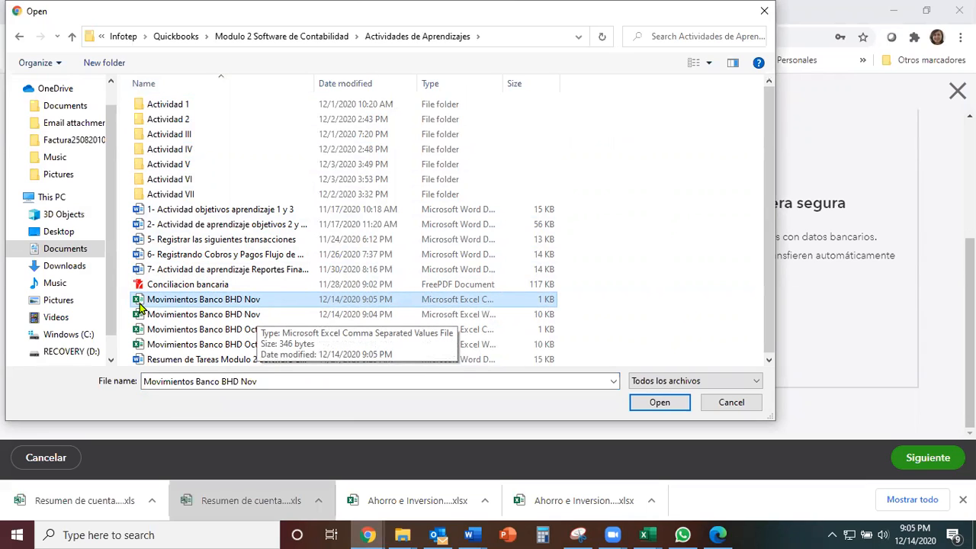
left_click(662, 405)
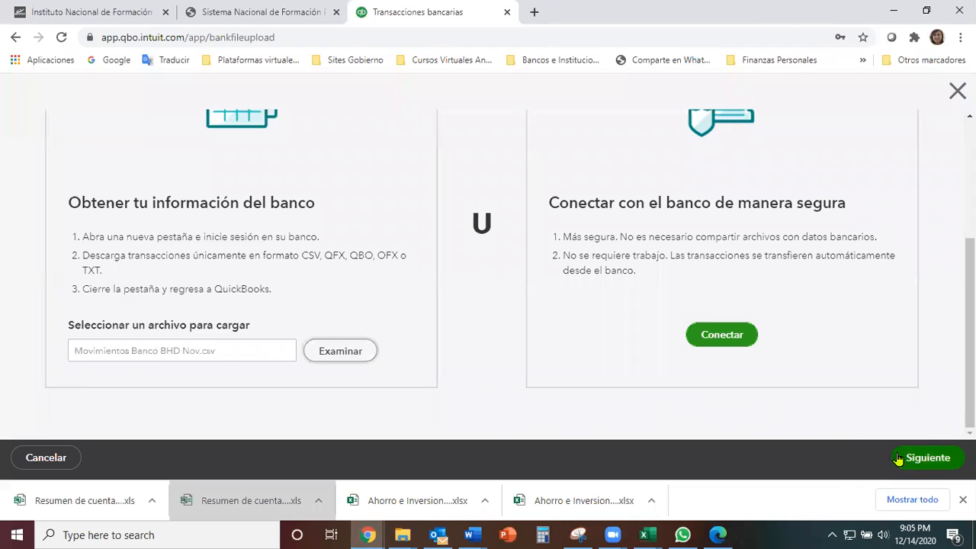
left_click(927, 457)
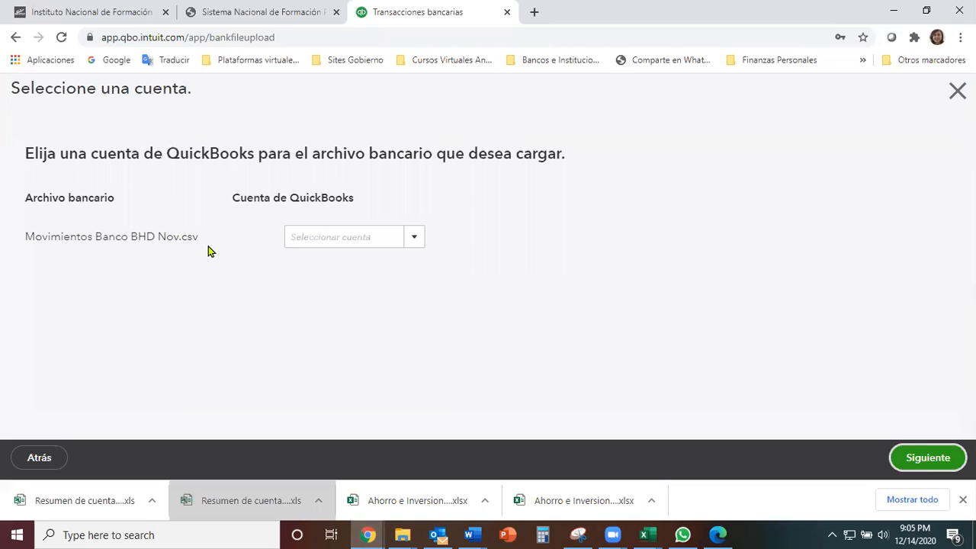
Step: Assign the bank file to the Banco BHD account and continue to the column mapping
left_click(413, 239)
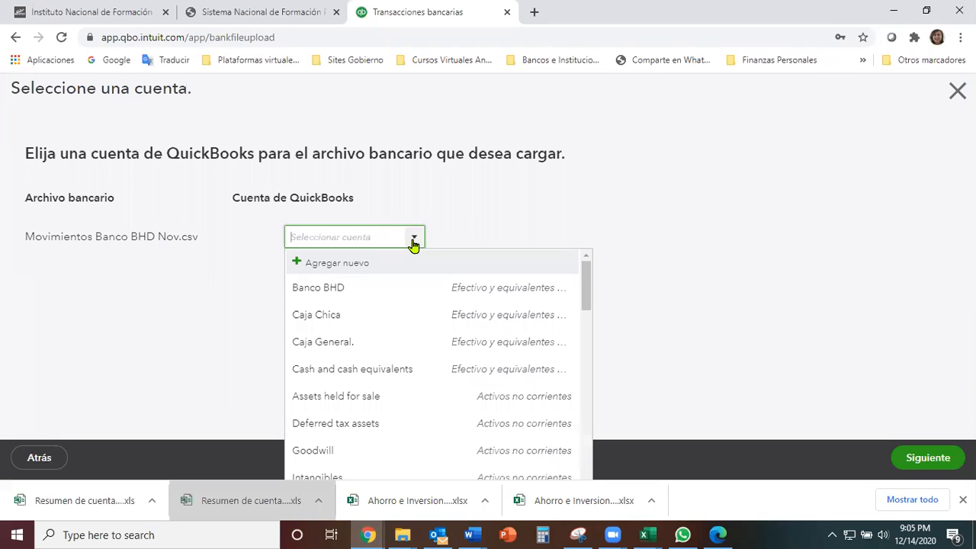
left_click(340, 288)
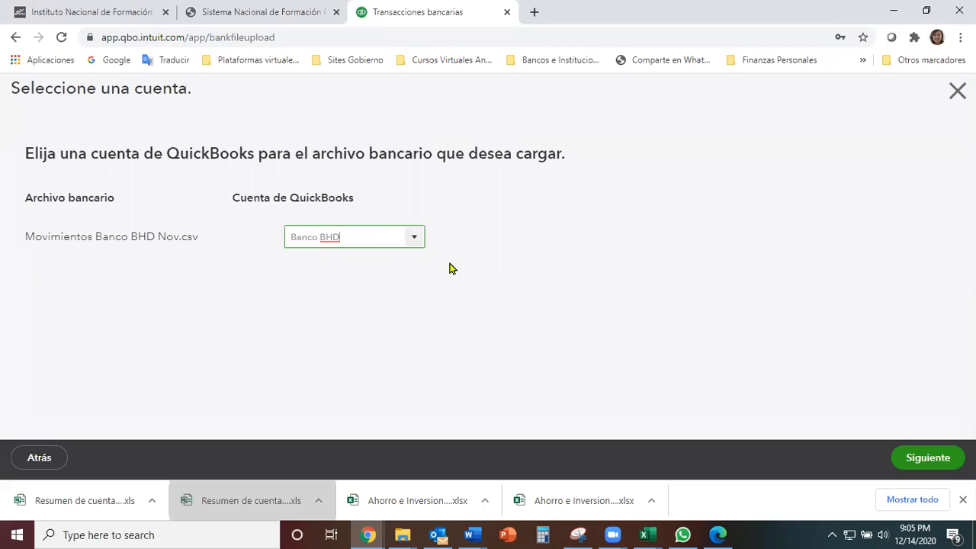
left_click(932, 456)
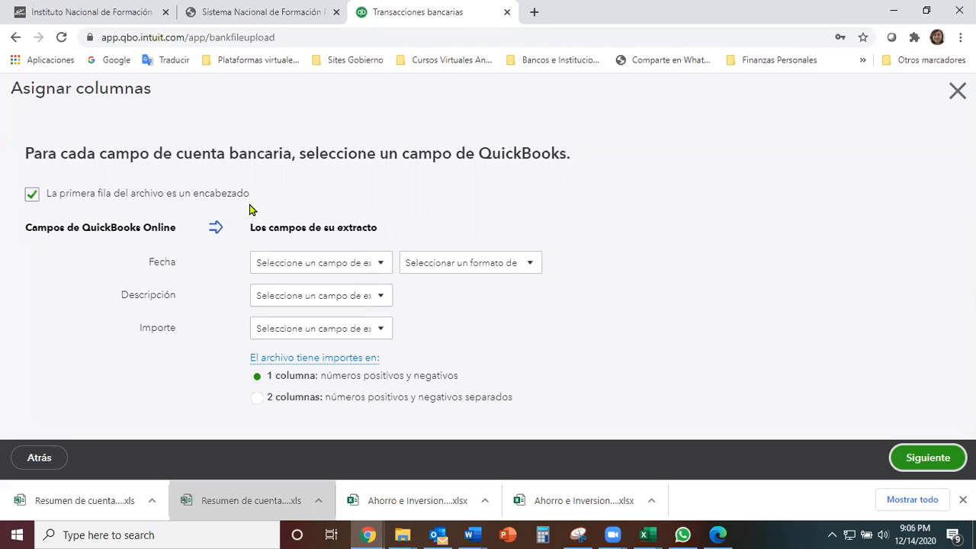
Step: Keep the first row as header and map Fecha to Columna 1: Fecha and Descripción to Columna 2: Concepto
left_click(27, 197)
left_click(31, 200)
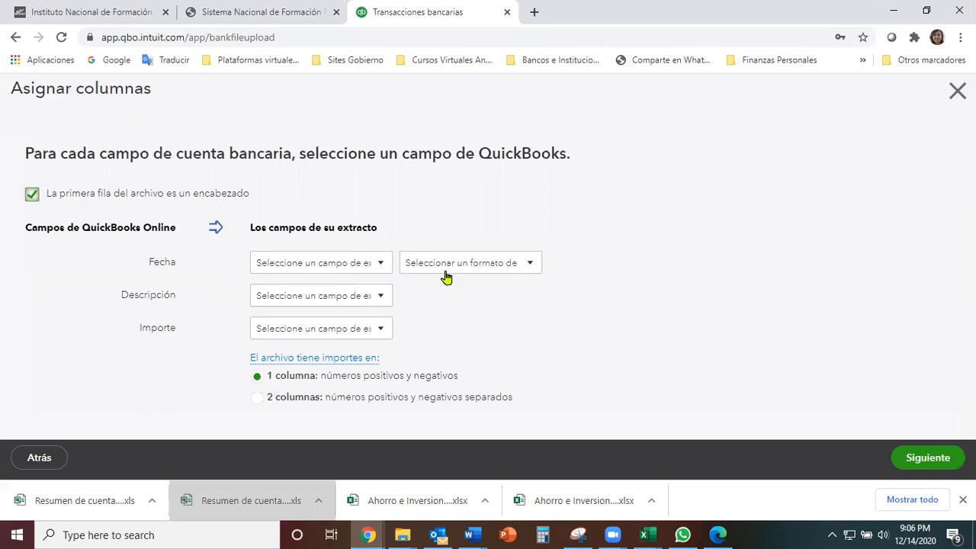
left_click(376, 266)
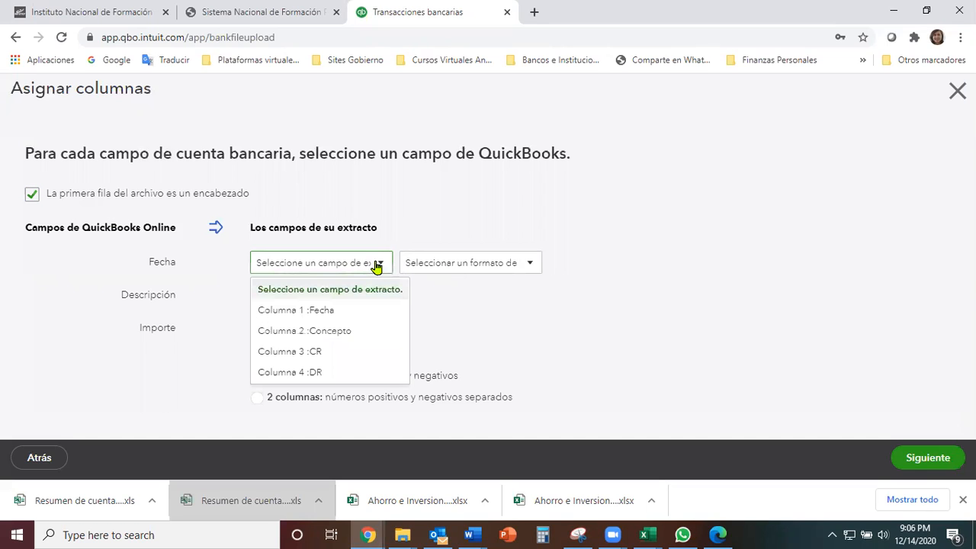
left_click(306, 311)
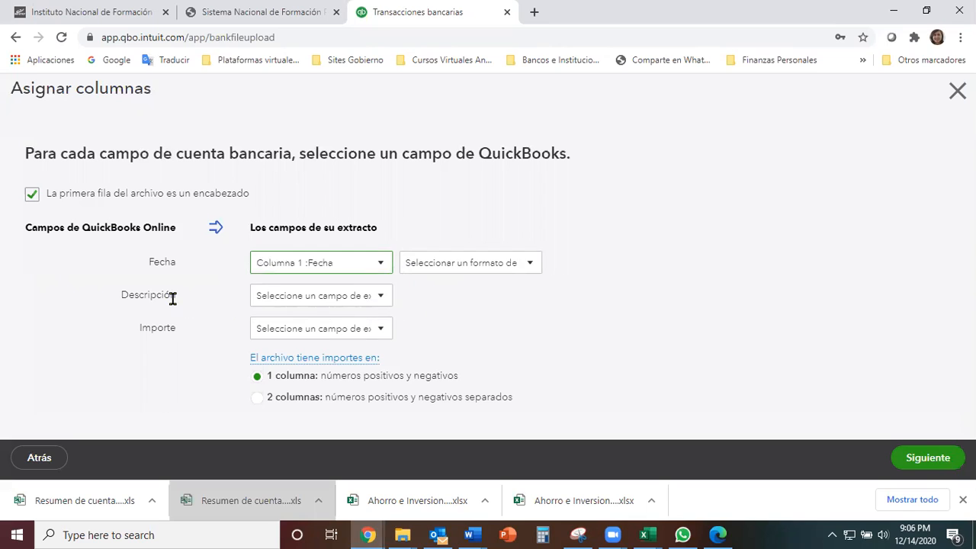
left_click(375, 296)
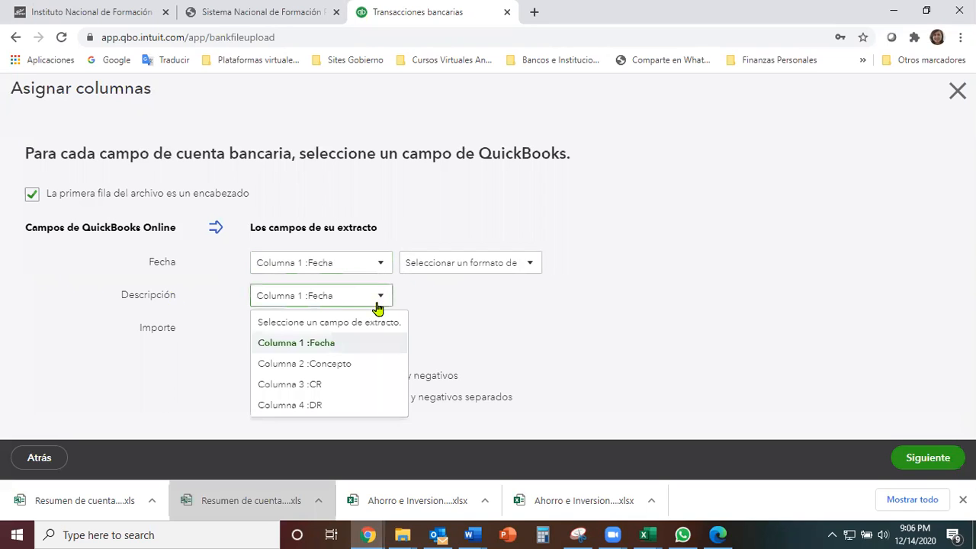
left_click(344, 364)
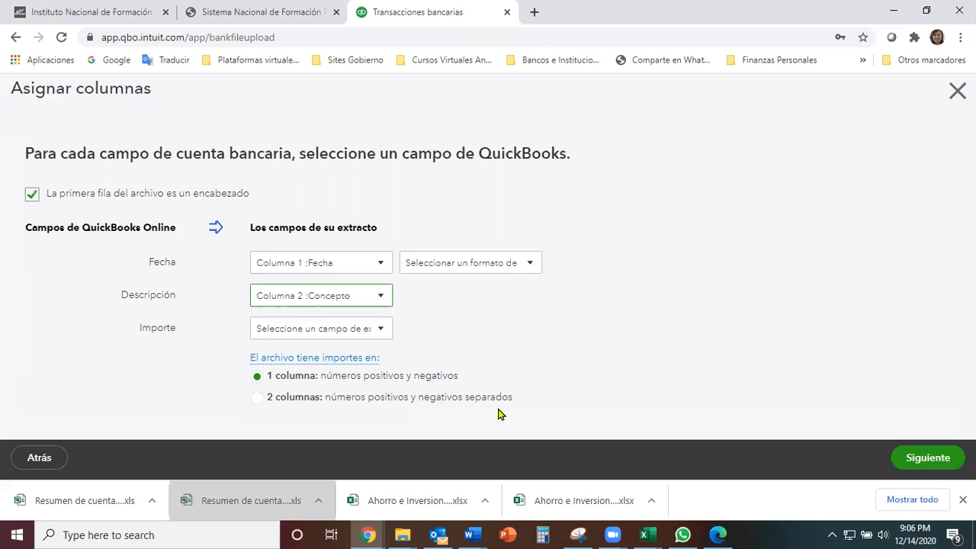
Step: Set the amounts to two columns, mapping Dinero gastado to Columna 3: CR and Dinero recibido to Columna 4: DR
left_click(258, 398)
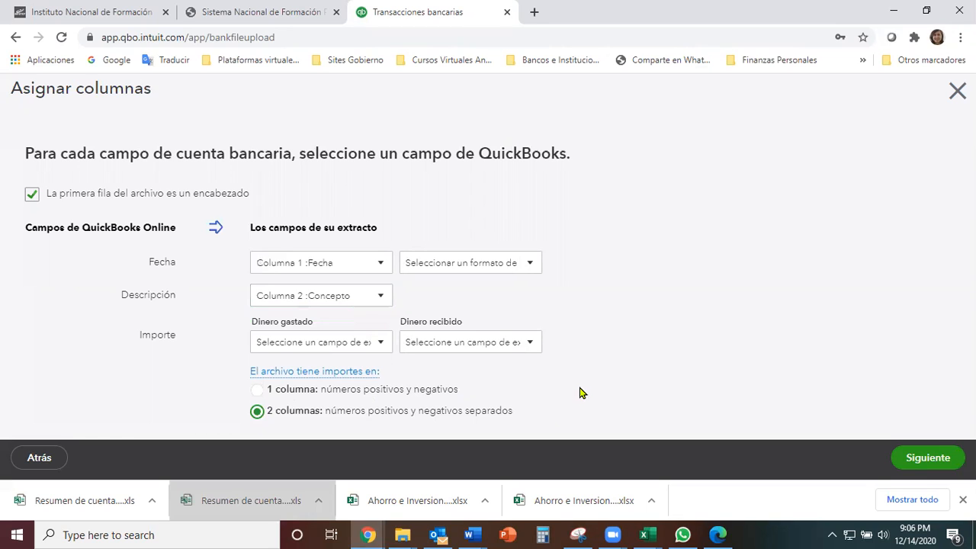
left_click(380, 345)
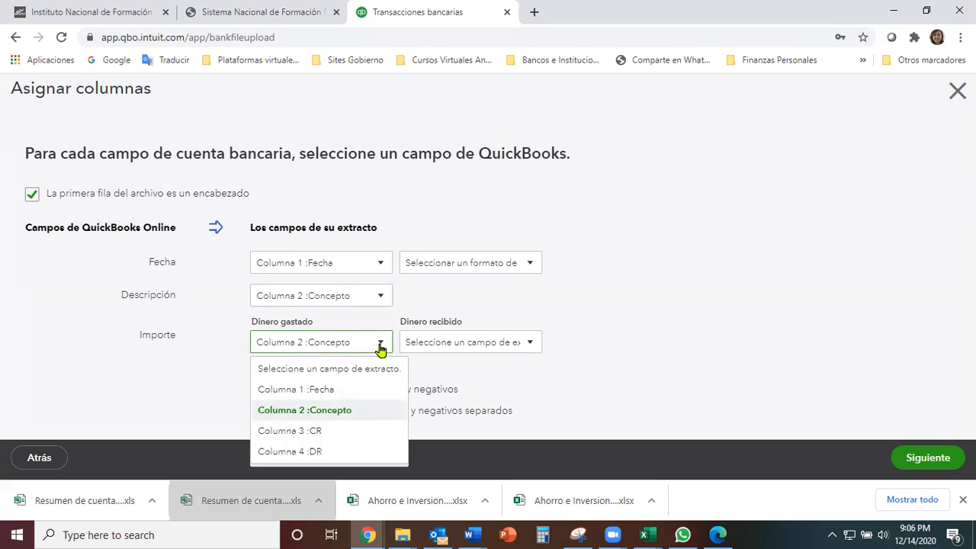
left_click(323, 432)
left_click(532, 346)
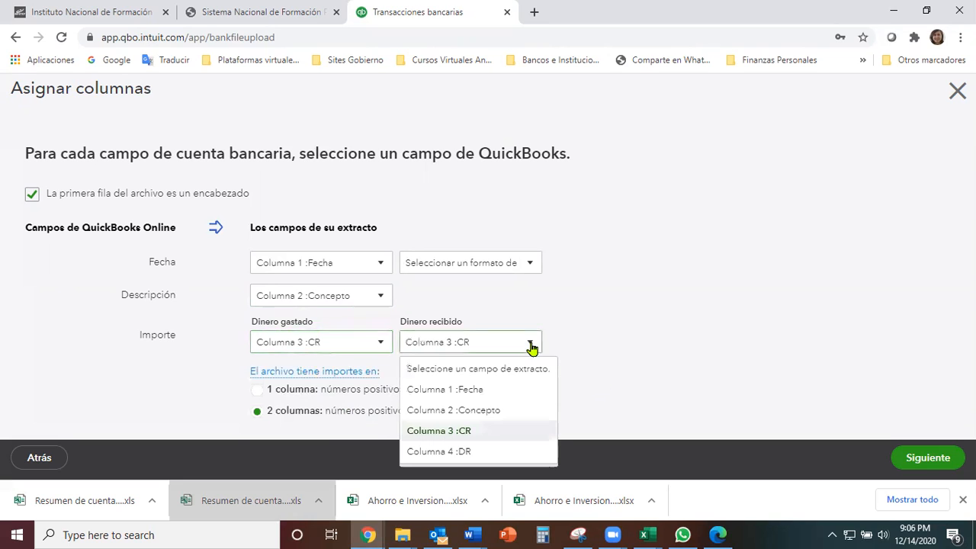
left_click(476, 451)
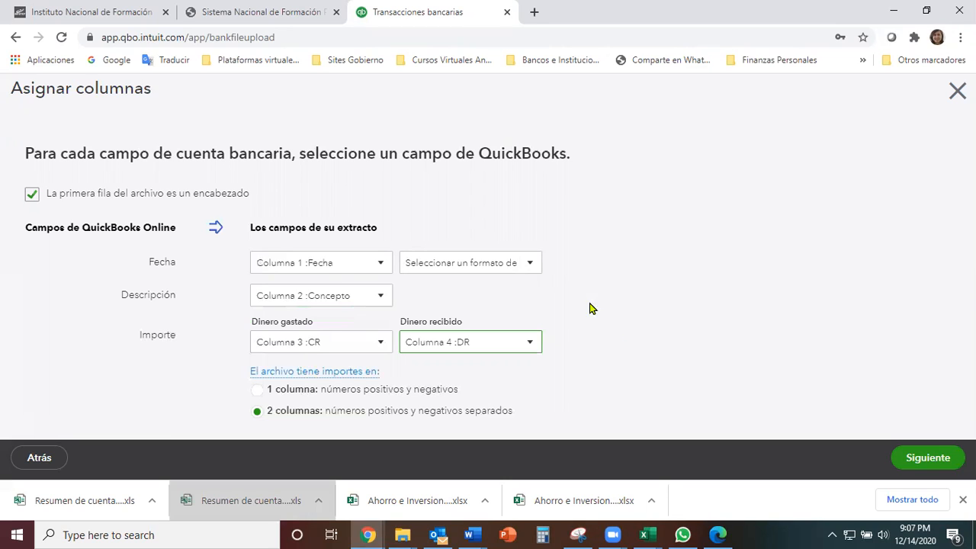
Step: Check how the dates are written in the Fecha column of the Movimientos Banco BHD Nov file in Excel
left_click(532, 264)
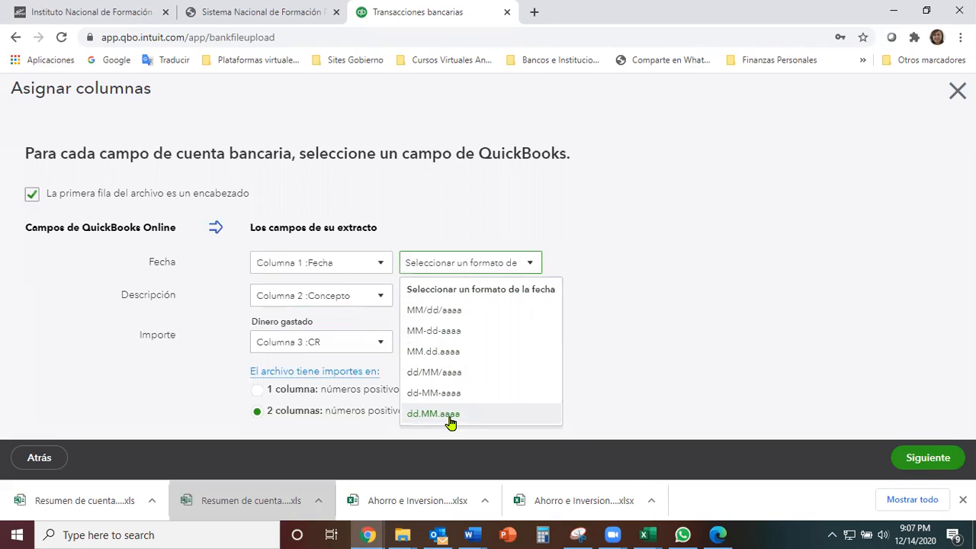
left_click(654, 533)
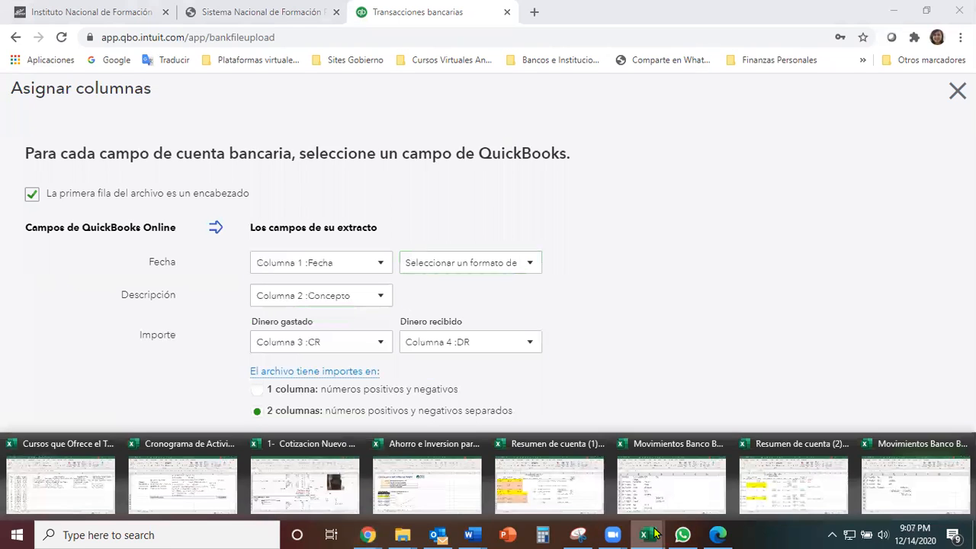
left_click(676, 493)
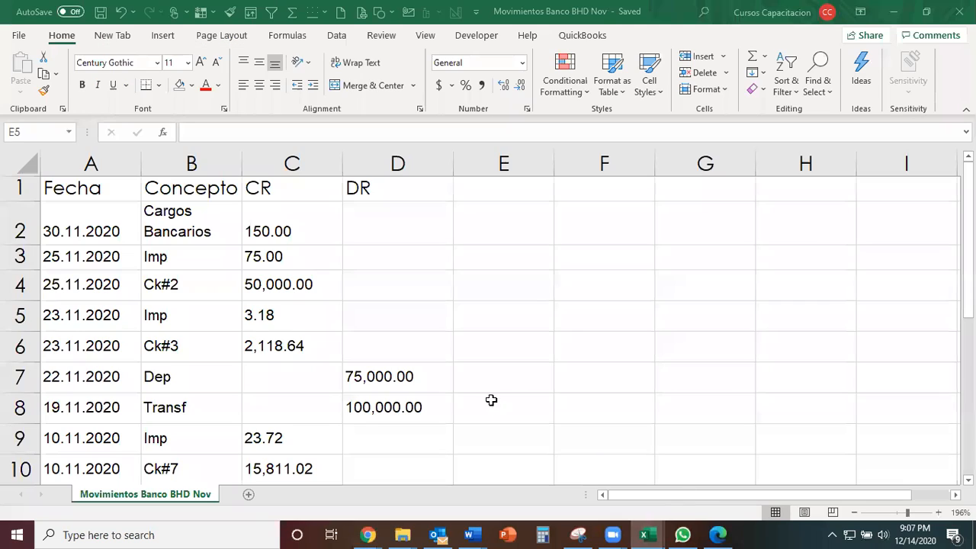
left_click(56, 238)
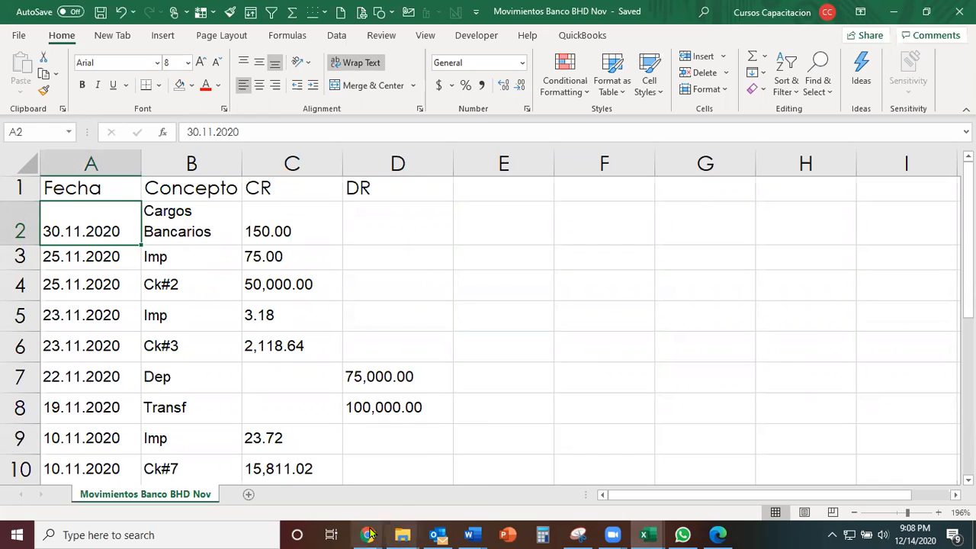
Step: Back in QuickBooks, set the Fecha date format to dd.MM.aaaa and continue to the transaction selection
mouse_move(369, 534)
left_click(375, 493)
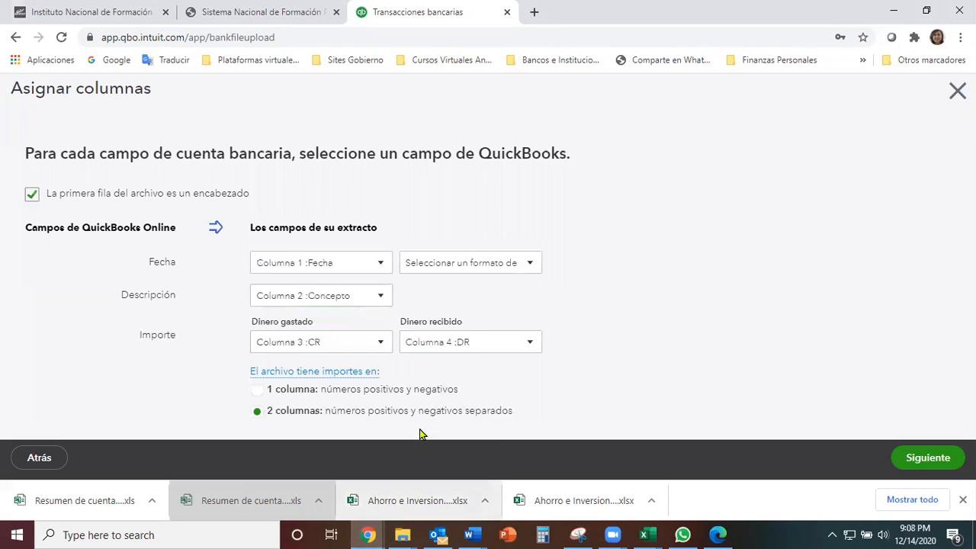
left_click(526, 264)
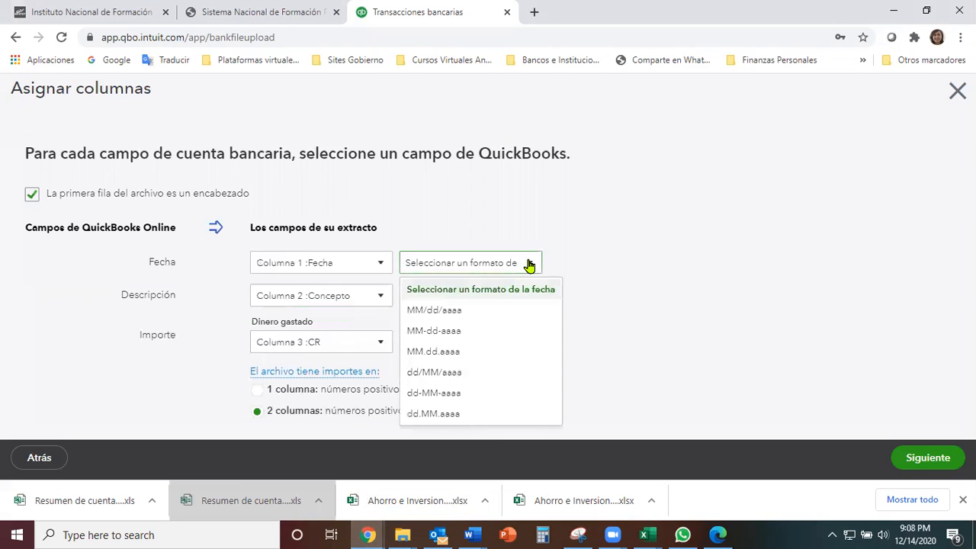
left_click(461, 412)
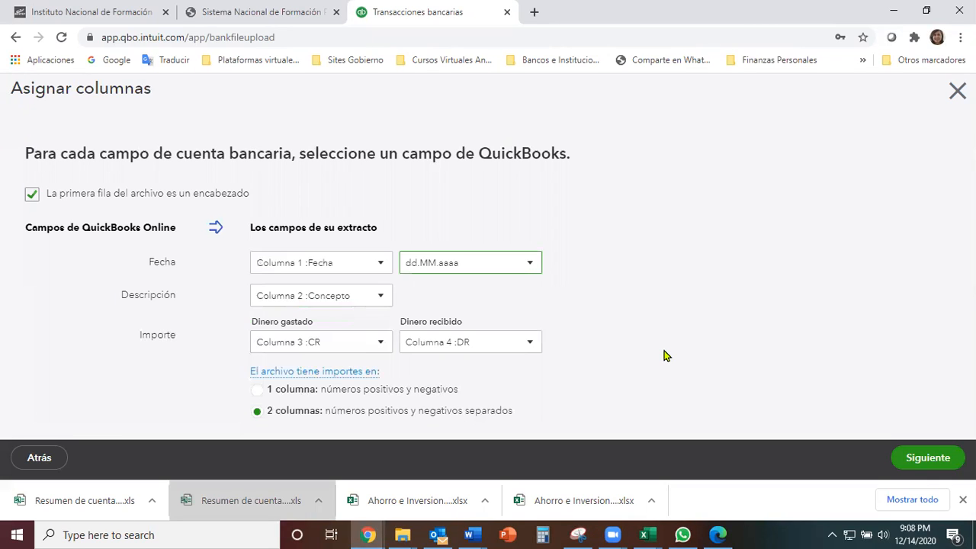
left_click(924, 458)
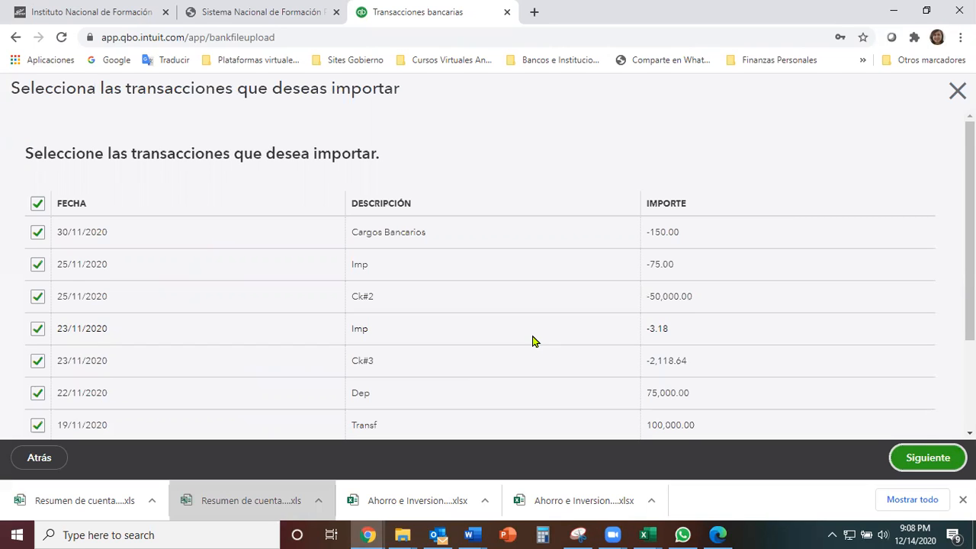
Step: Review the listed transactions, import all of them with every row selected, and continue to the Banco BHD review page
scroll(533, 341, "down", 3)
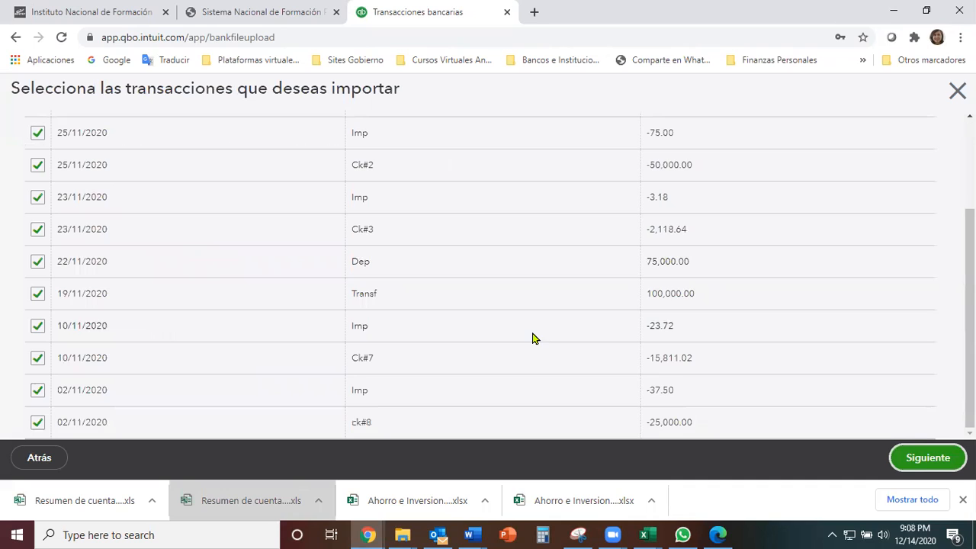
scroll(532, 335, "up", 3)
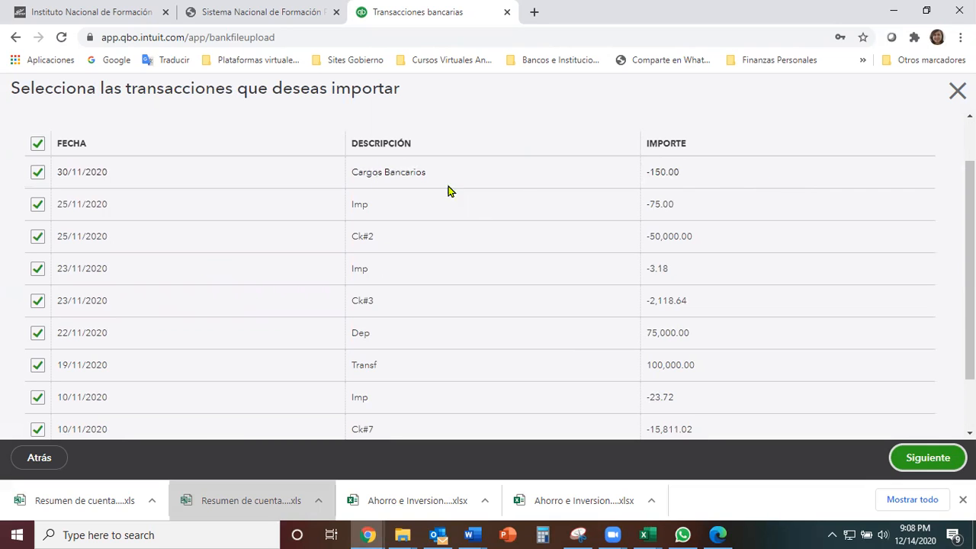
scroll(701, 257, "down", 1)
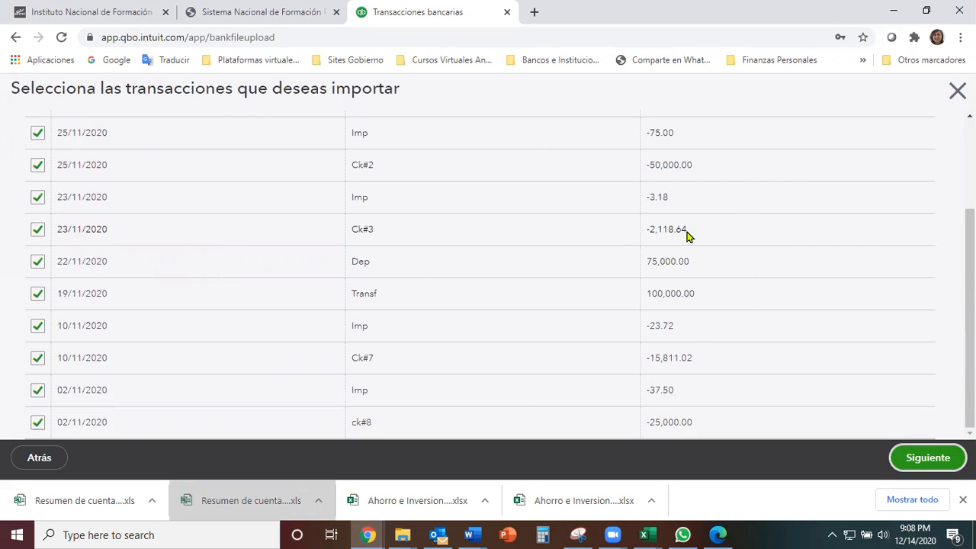
left_click(927, 458)
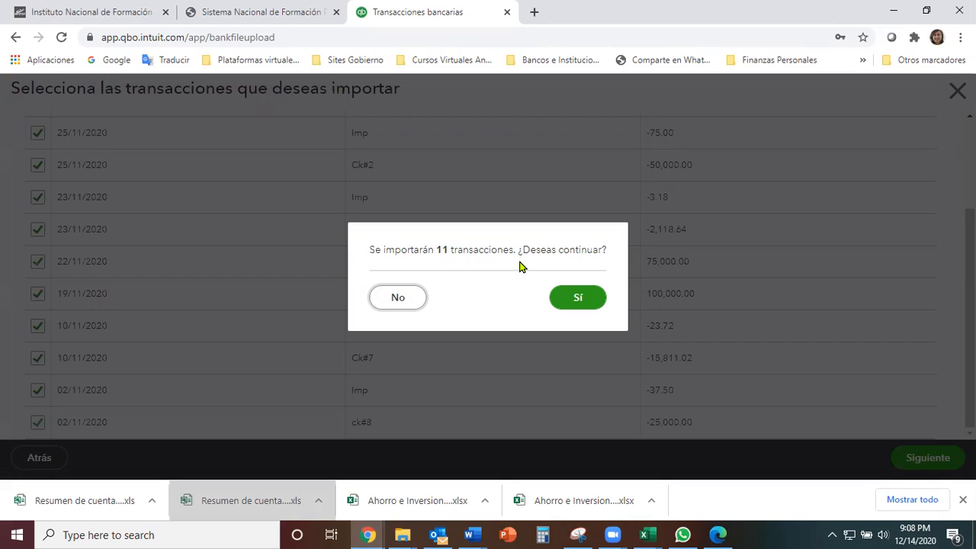
left_click(588, 300)
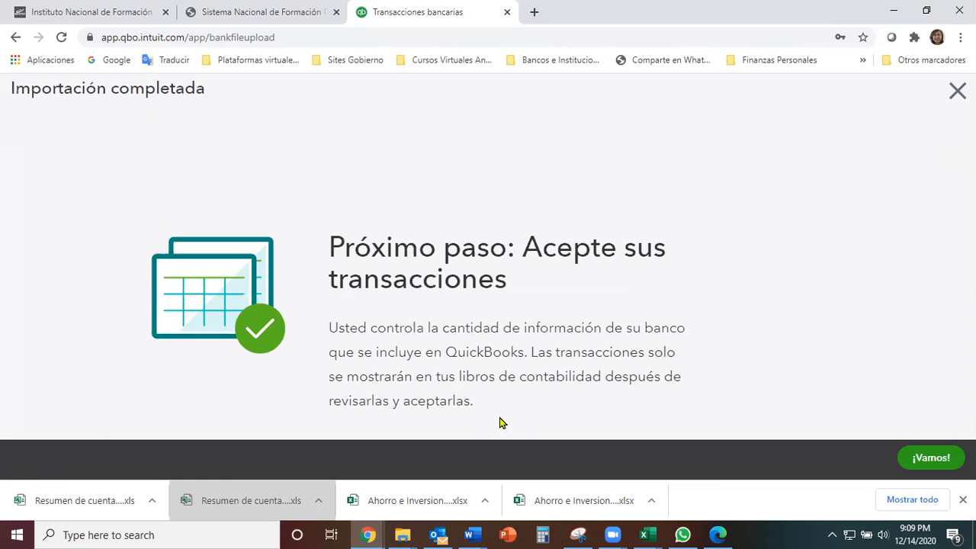
left_click(923, 458)
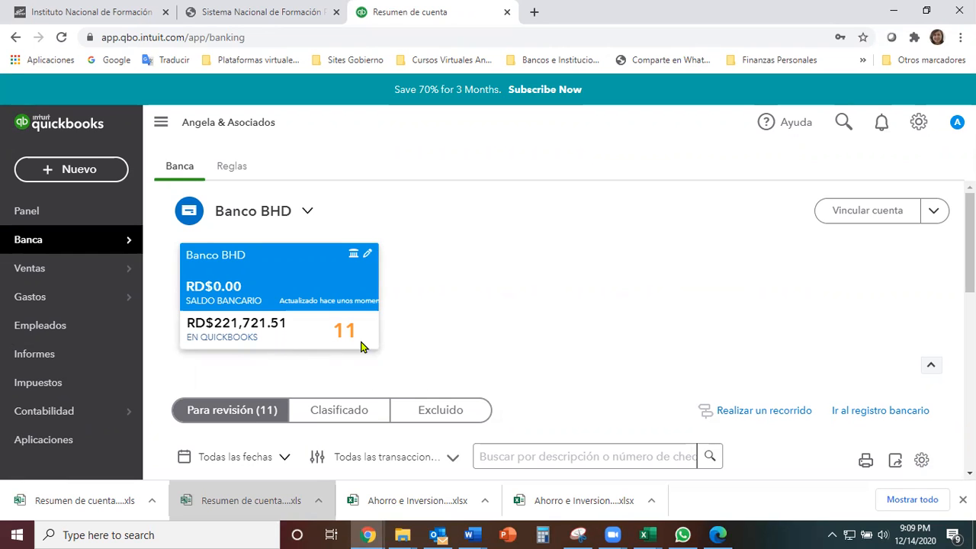
Step: Match the ck#8, Ck#7, Dep and Ck#3 bank transactions with their single suggested records
scroll(466, 327, "down", 2)
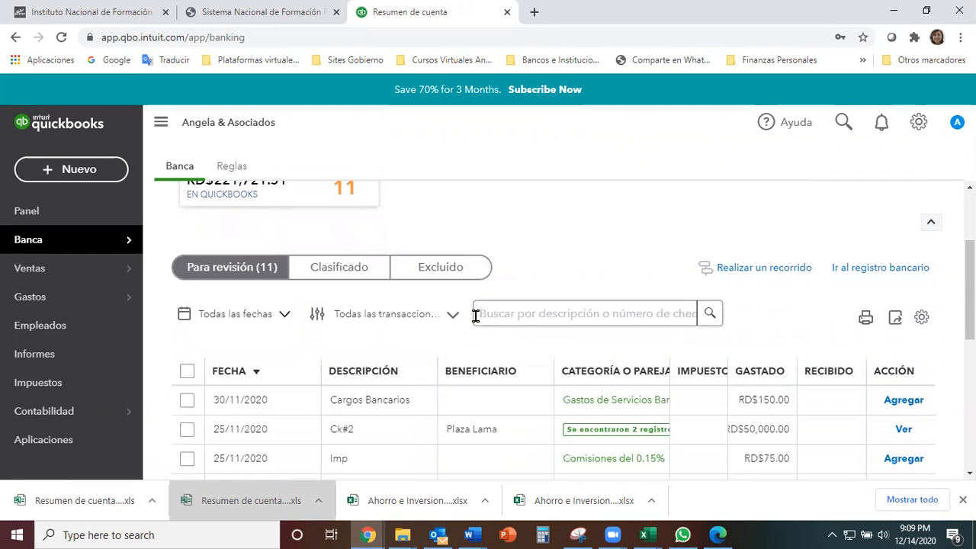
scroll(498, 296, "down", 1)
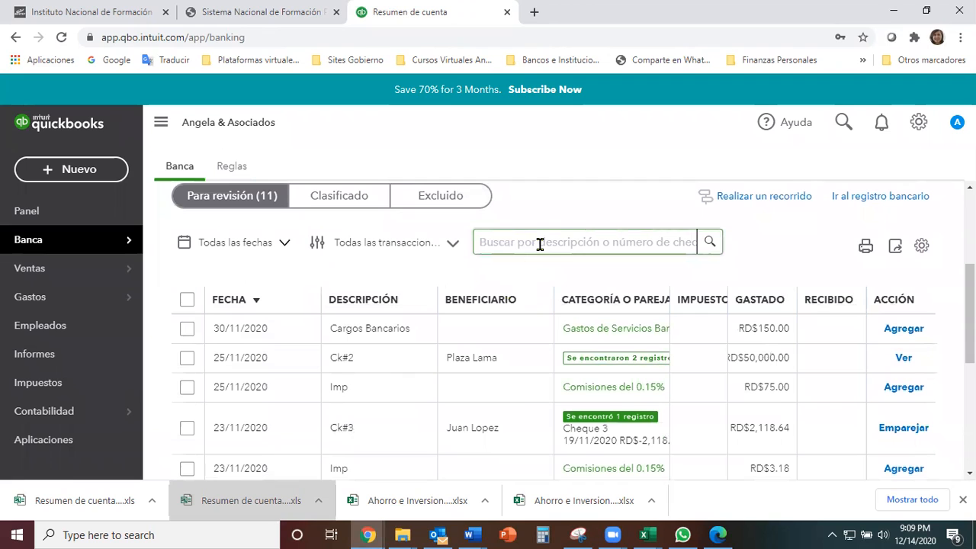
scroll(540, 244, "down", 1)
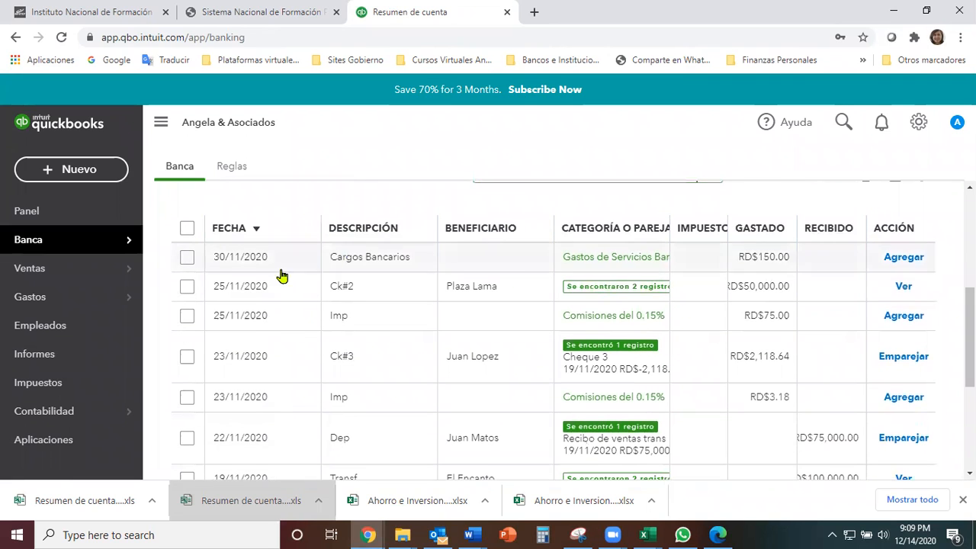
scroll(500, 328, "down", 2)
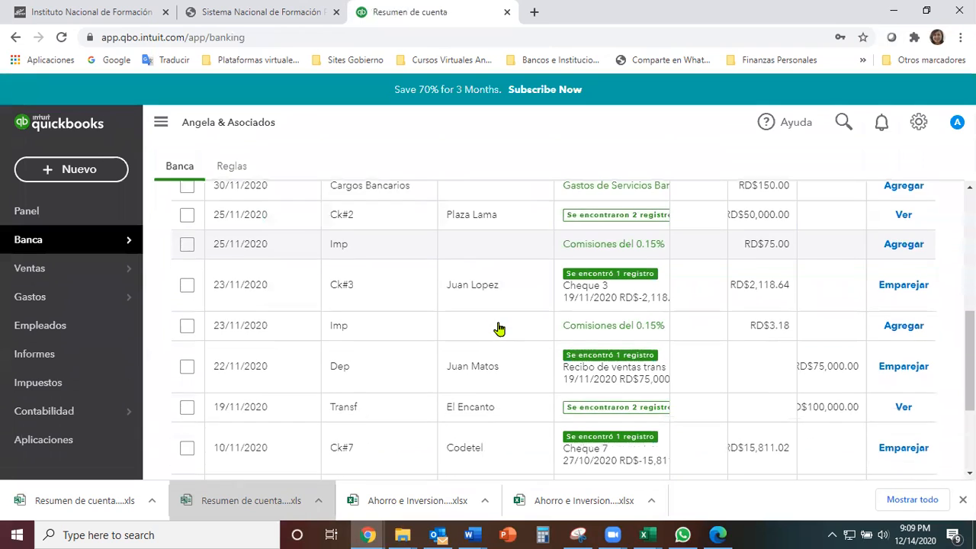
scroll(499, 329, "down", 1)
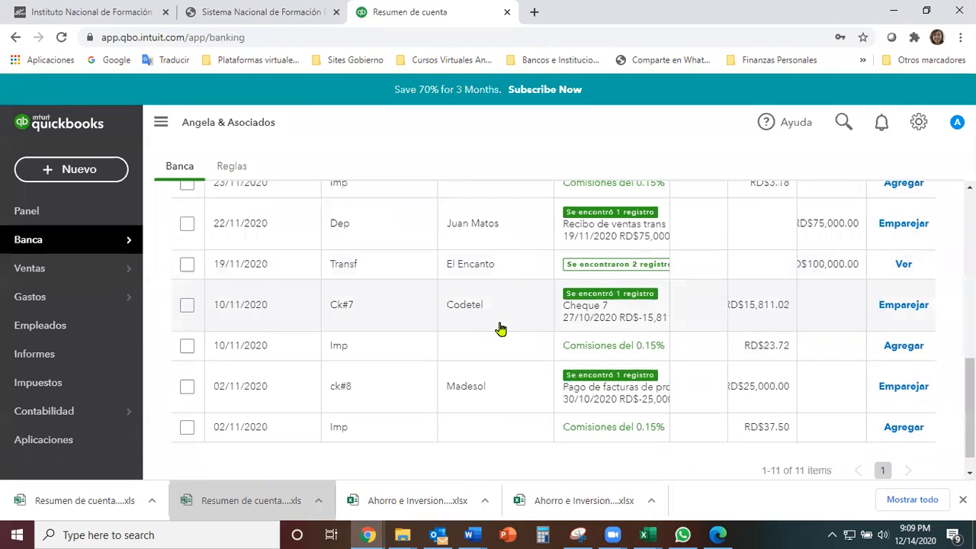
scroll(492, 324, "down", 1)
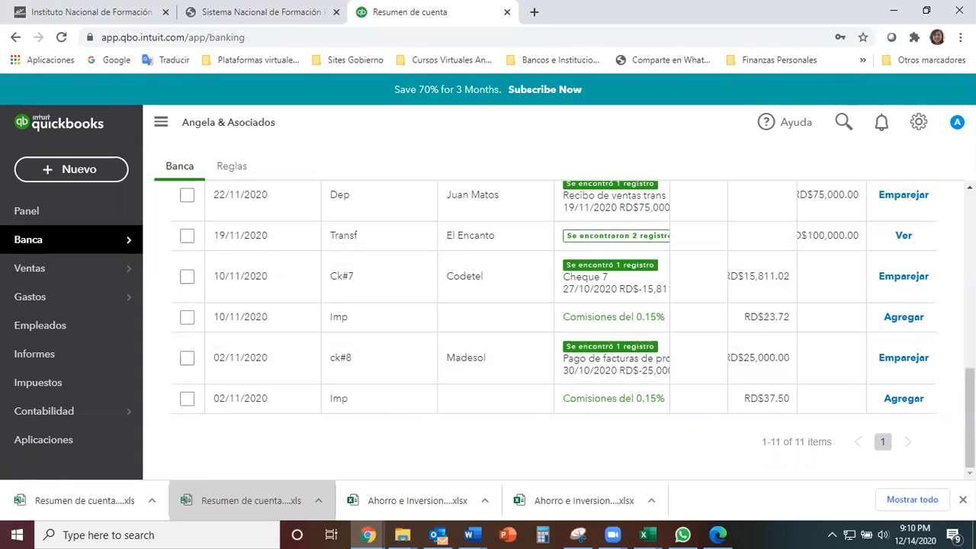
left_click(911, 361)
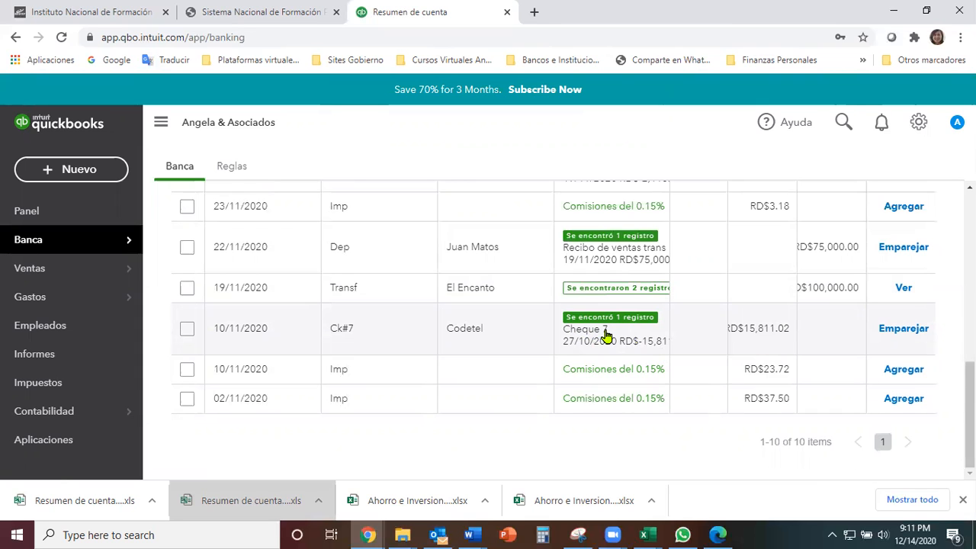
left_click(908, 330)
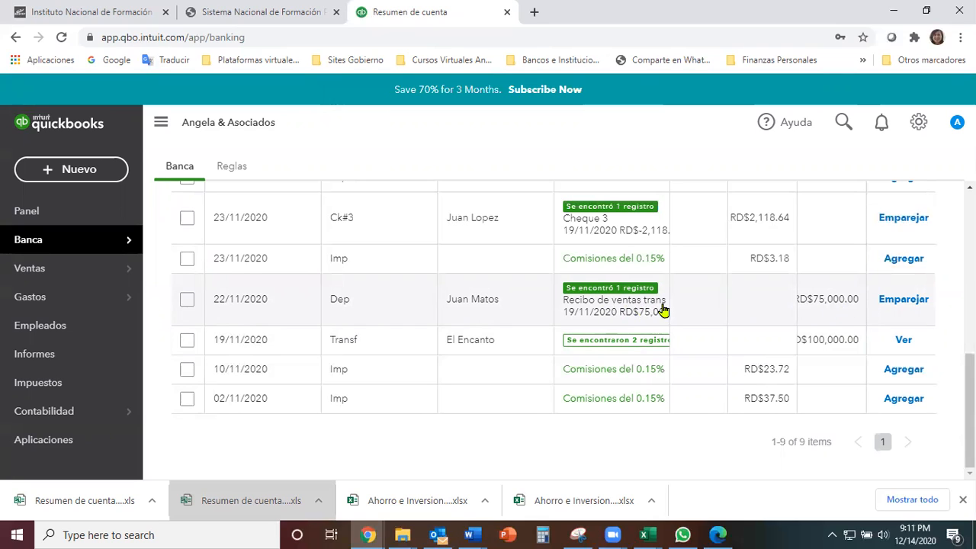
left_click(897, 300)
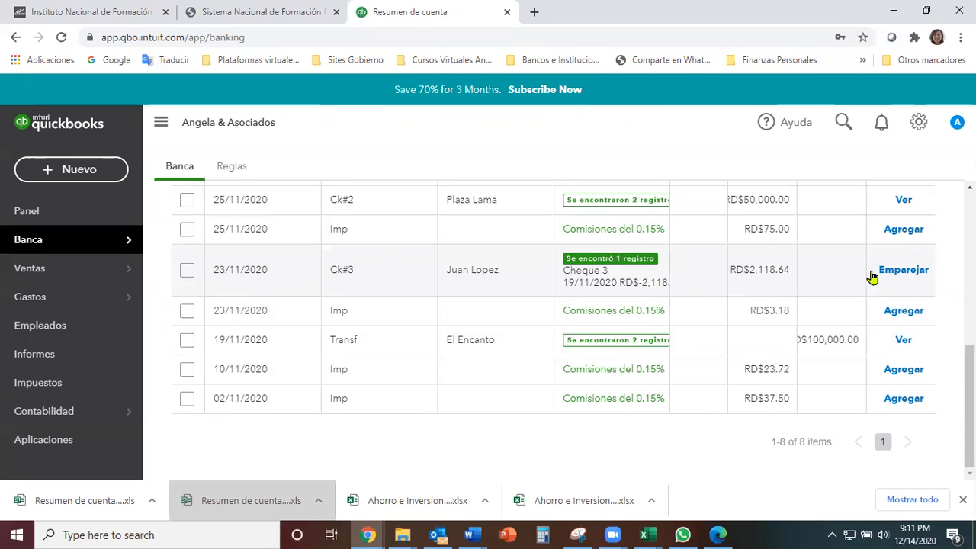
left_click(904, 270)
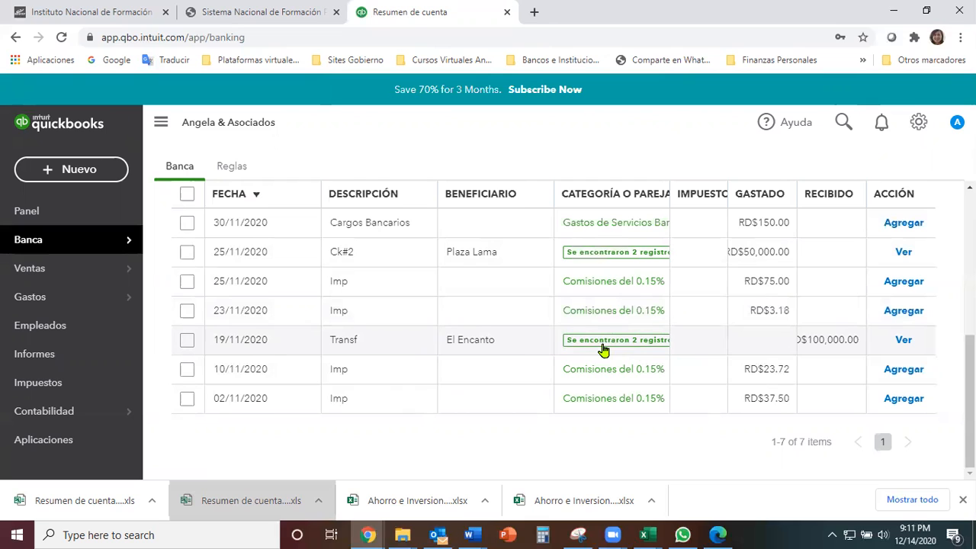
Step: Match the 19/11/2020 Transf transaction from El Encanto with the Pago transf record
left_click(903, 340)
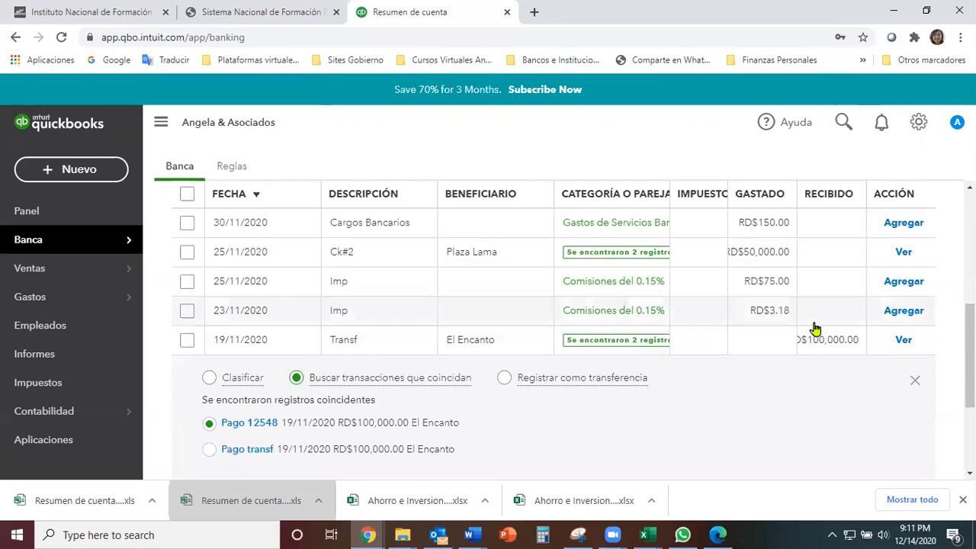
scroll(815, 328, "down", 1)
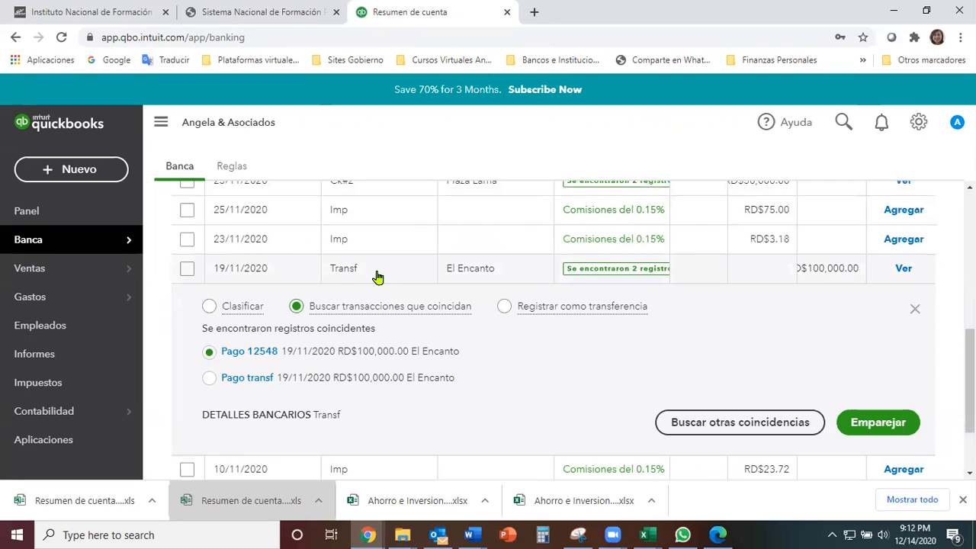
scroll(377, 276, "up", 1)
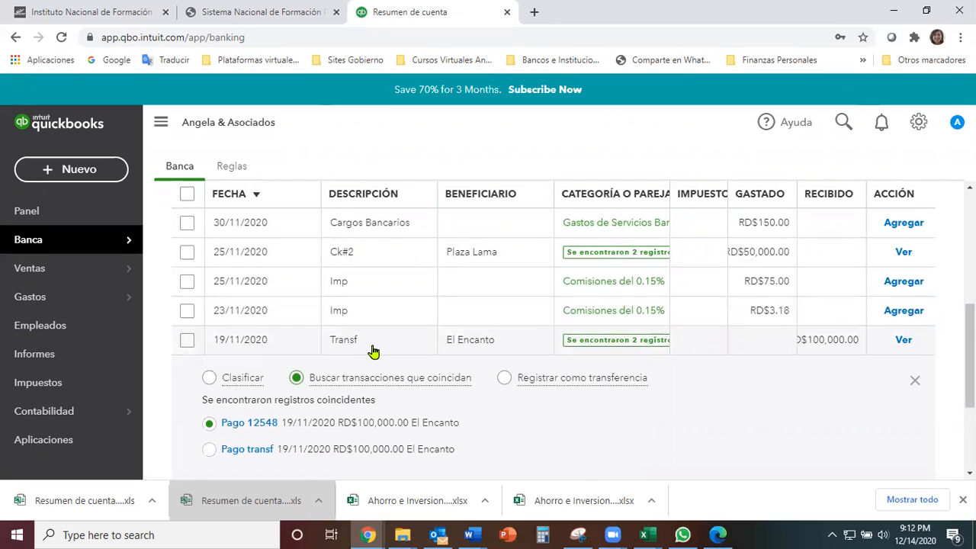
scroll(372, 349, "down", 1)
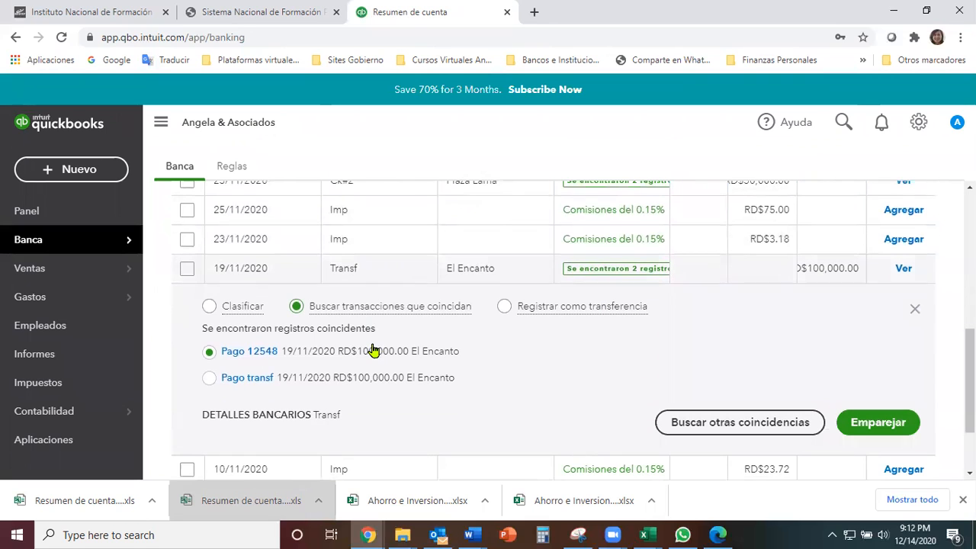
left_click(210, 381)
left_click(886, 424)
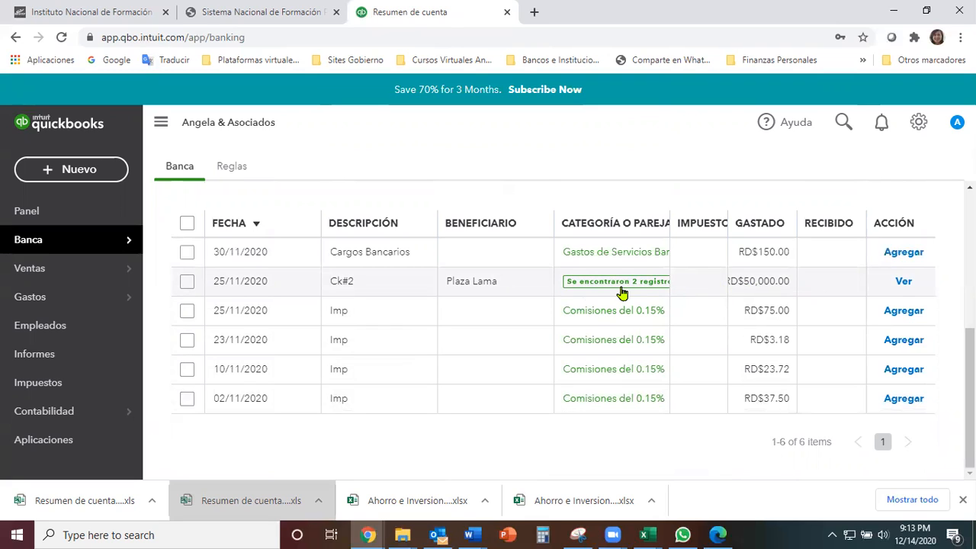
Step: Match the 25/11/2020 Ck#2 transaction with Pago de facturas de proveedores 2 for Grupo Ramos
left_click(905, 282)
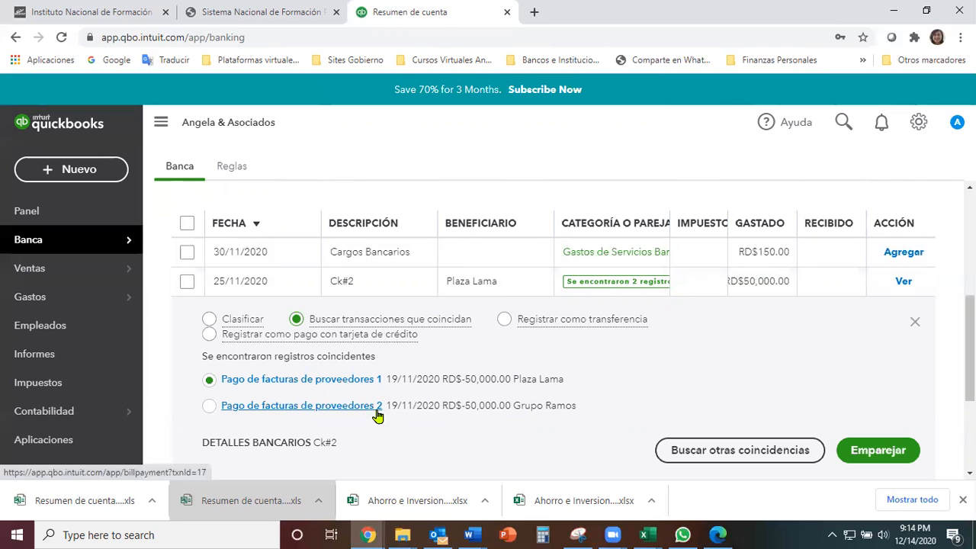
left_click(209, 406)
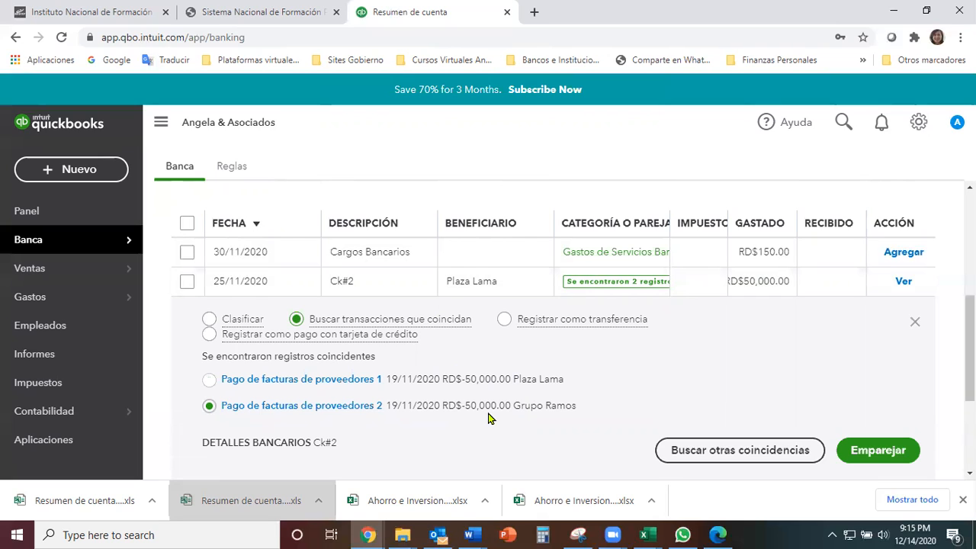
left_click(877, 451)
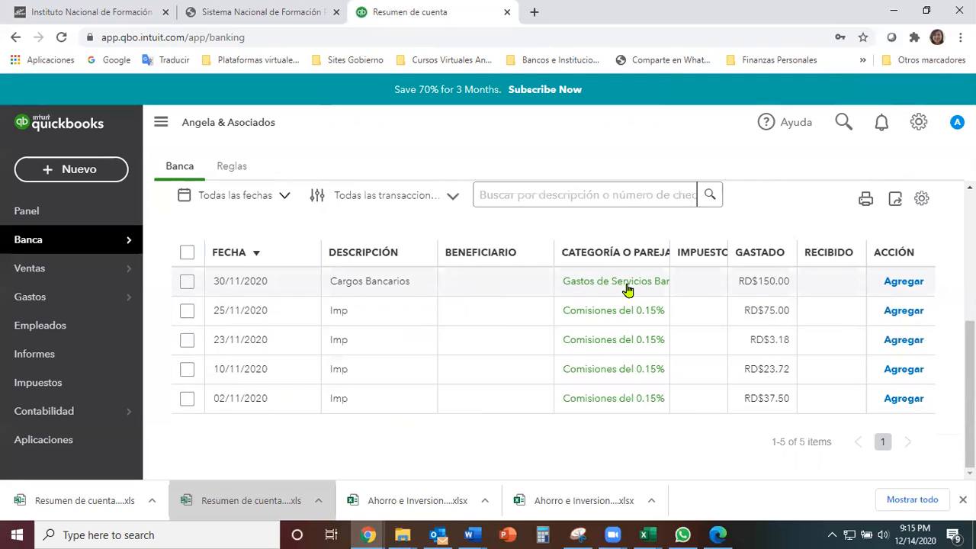
Step: Try to add the 30/11/2020 Cargos Bancarios transaction without assigning a tax
left_click(904, 282)
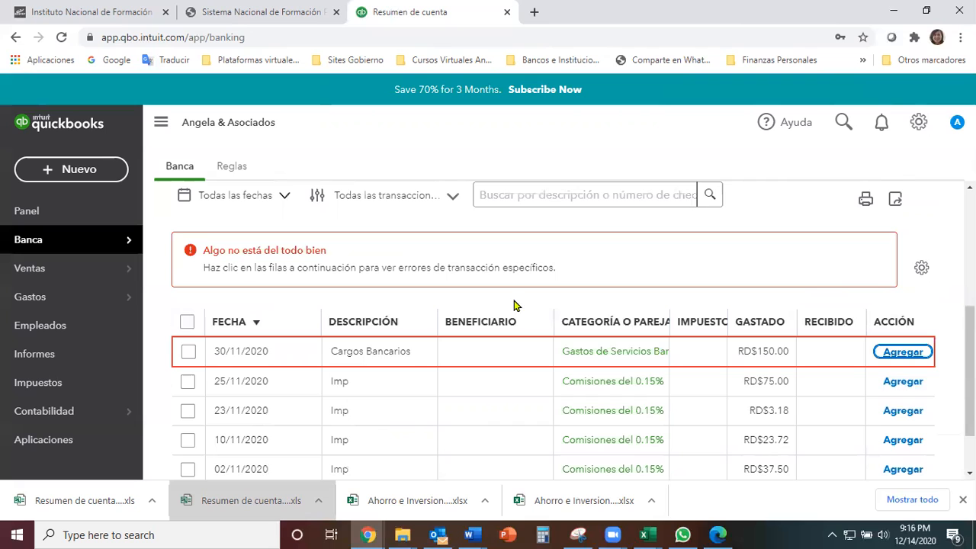
scroll(433, 363, "down", 1)
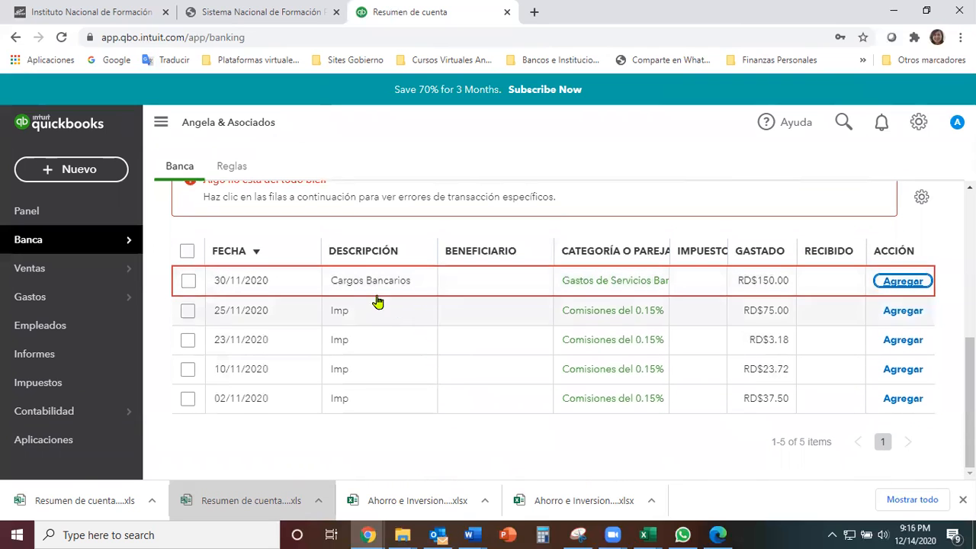
left_click(187, 281)
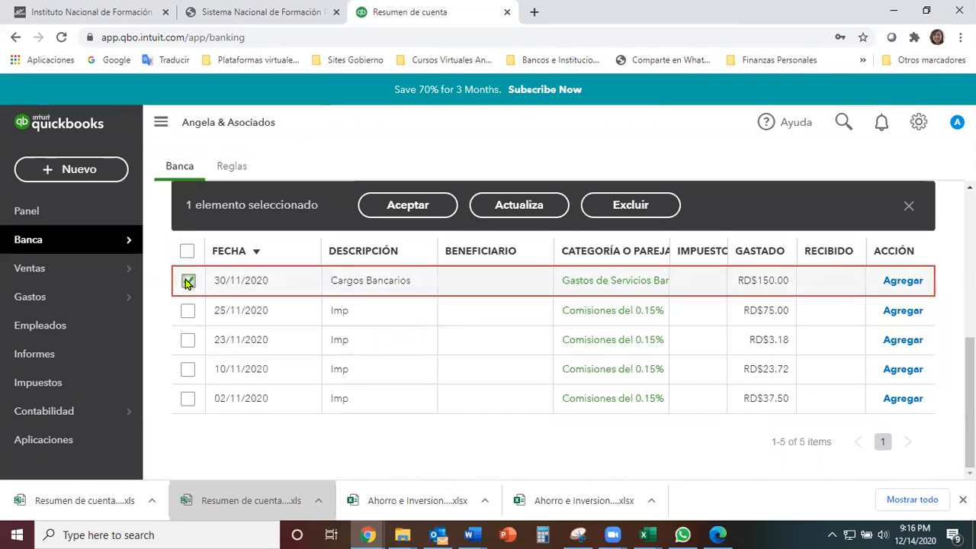
left_click(412, 207)
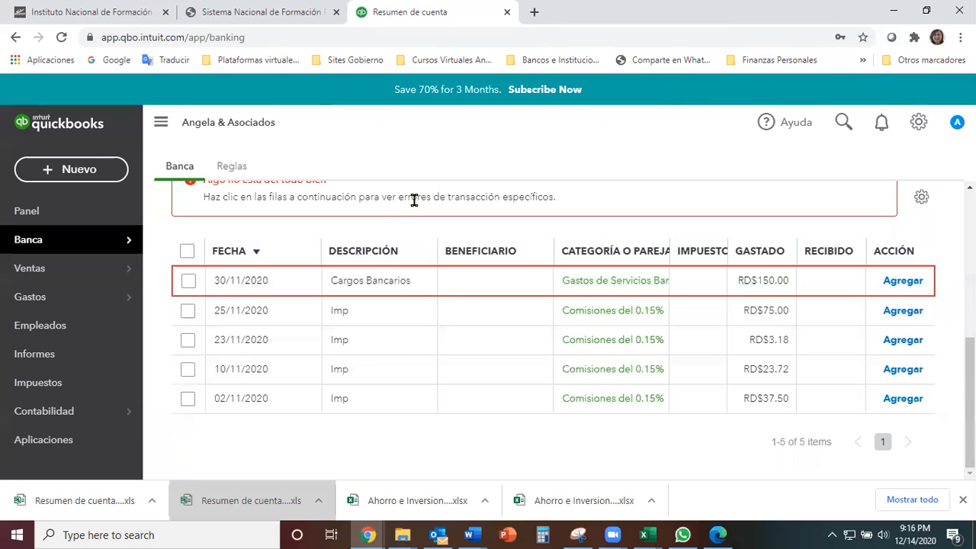
Step: Assign the ITBIS0% (0%) tax to the 30/11/2020 Cargos Bancarios transaction and add it, accepting its date before the company's closing date
left_click(534, 280)
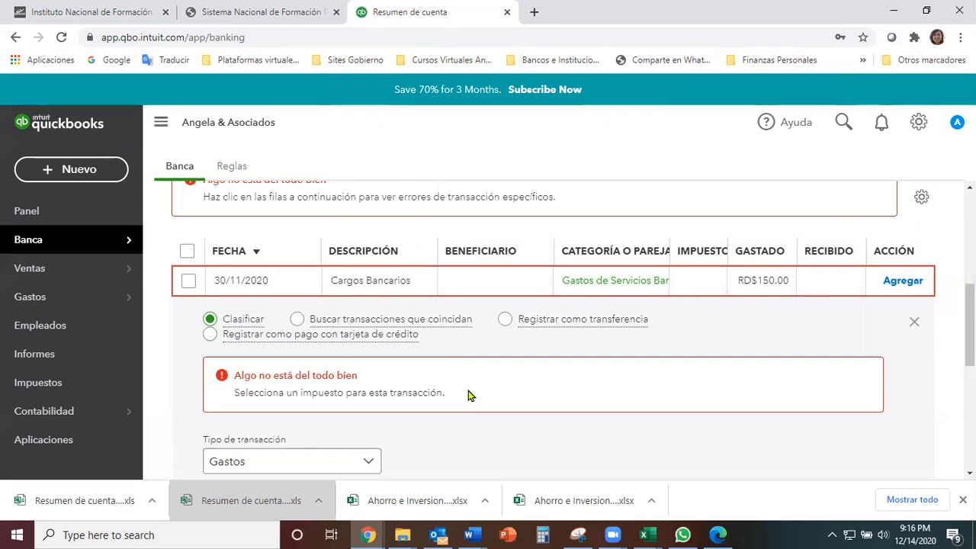
scroll(470, 395, "down", 2)
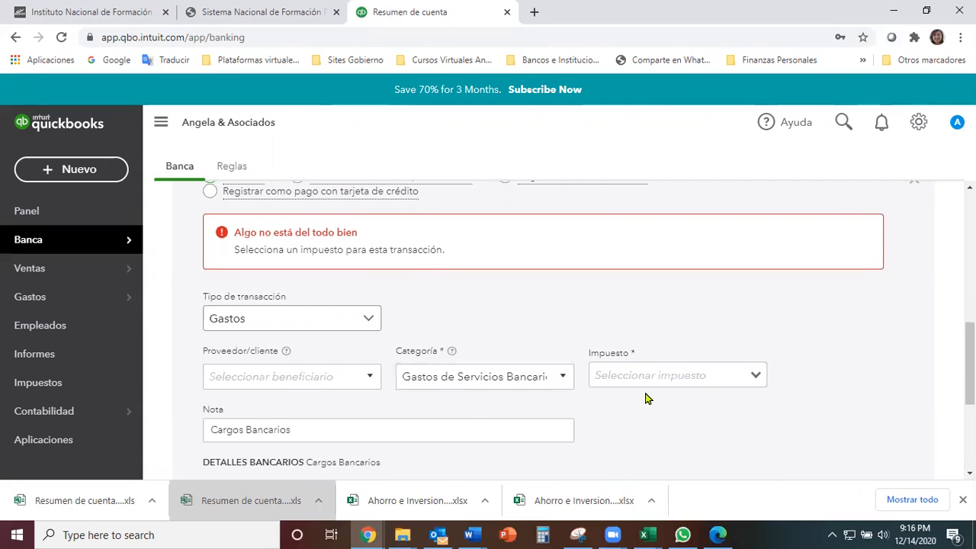
left_click(754, 381)
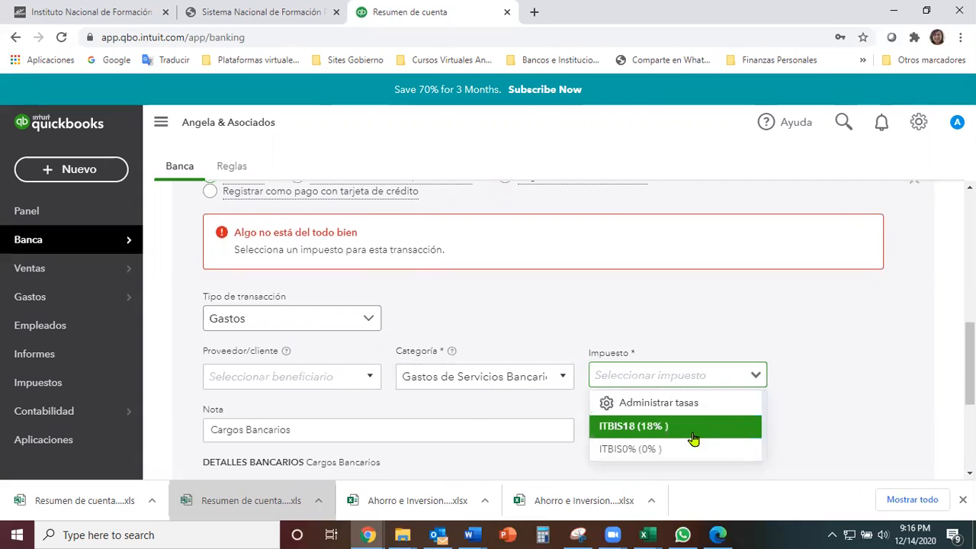
left_click(674, 449)
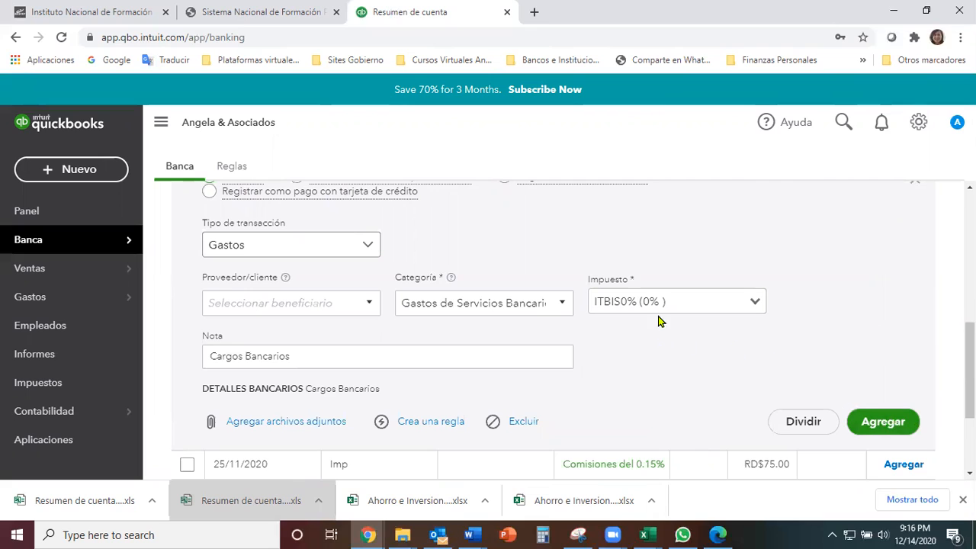
left_click(293, 352)
left_click(886, 427)
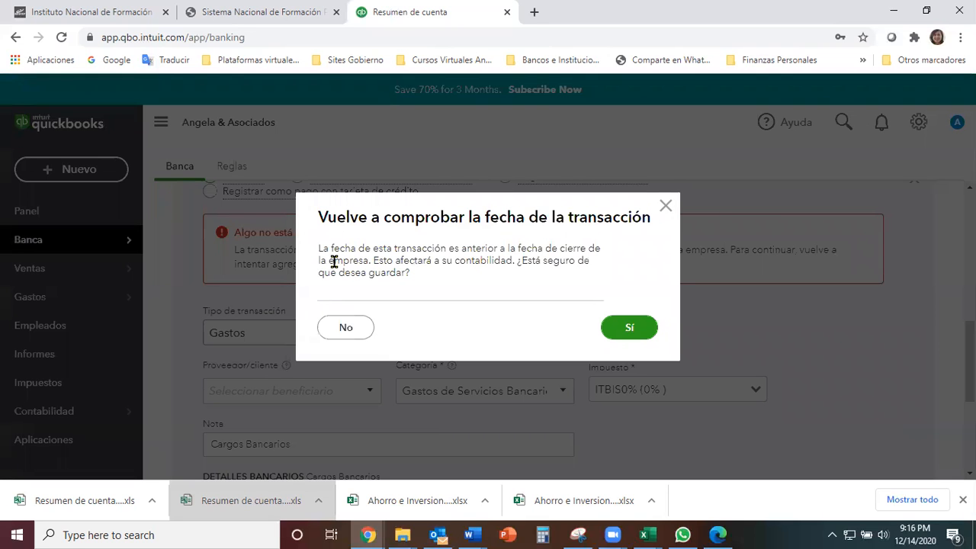
left_click(631, 329)
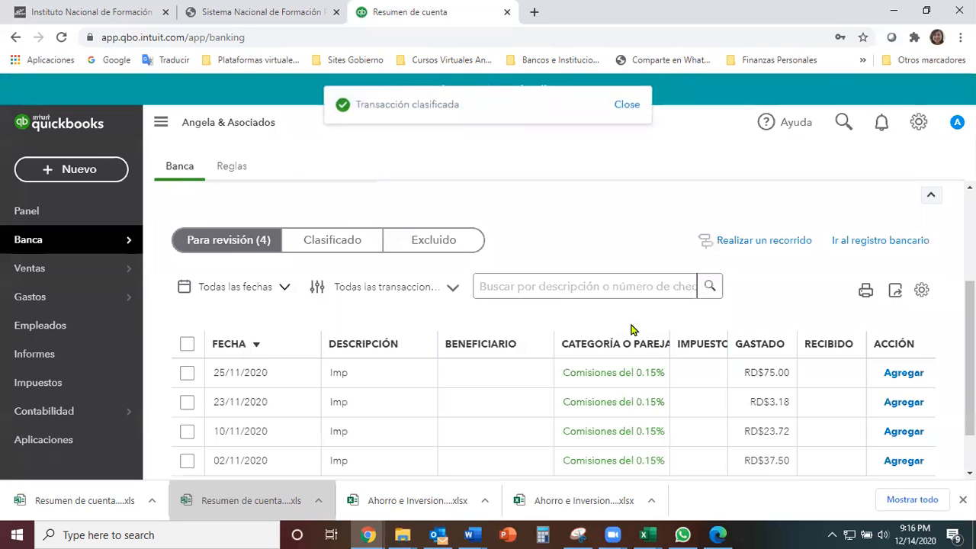
Step: Set the tax of the 25/11/2020 Imp transaction to ITBIS0% (0%) and add it, accepting its date before closing
scroll(656, 296, "down", 1)
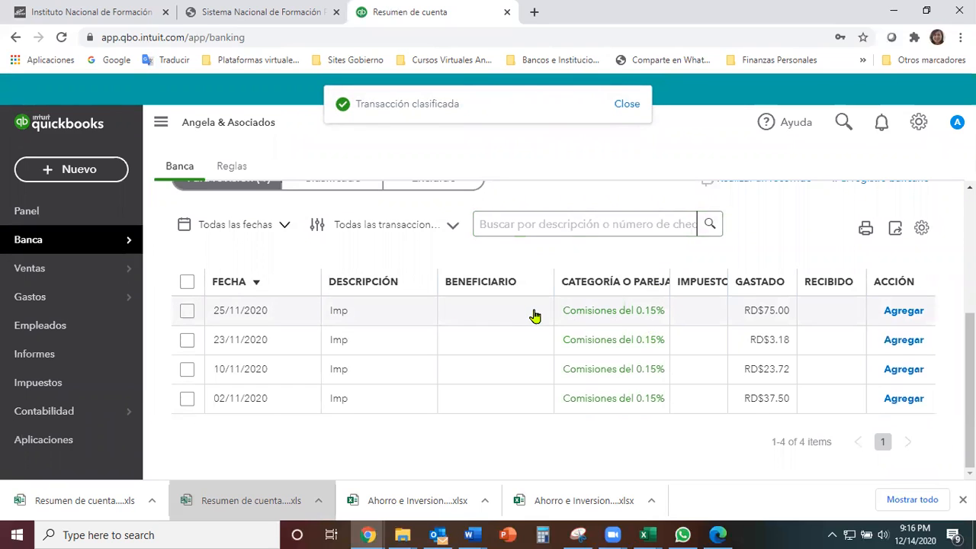
left_click(907, 311)
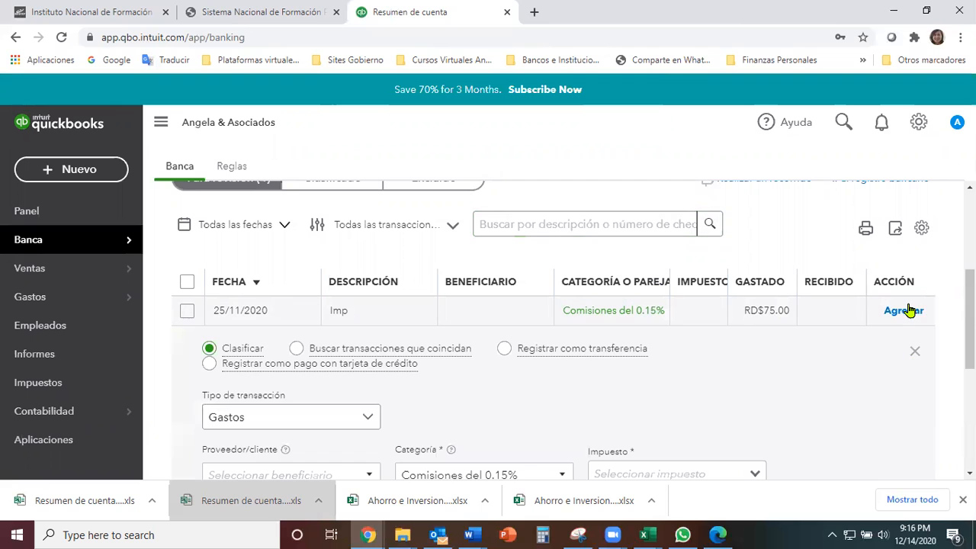
scroll(457, 320, "down", 1)
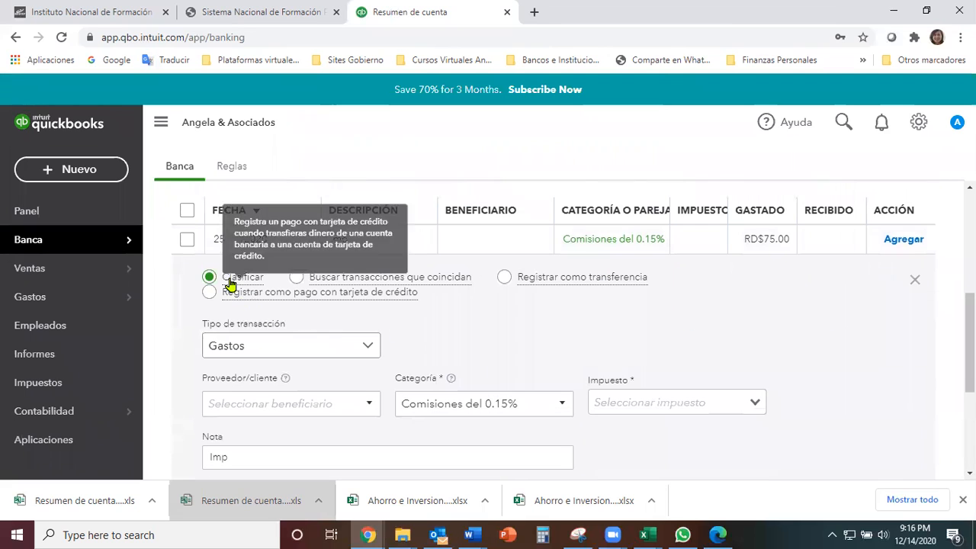
scroll(675, 320, "down", 1)
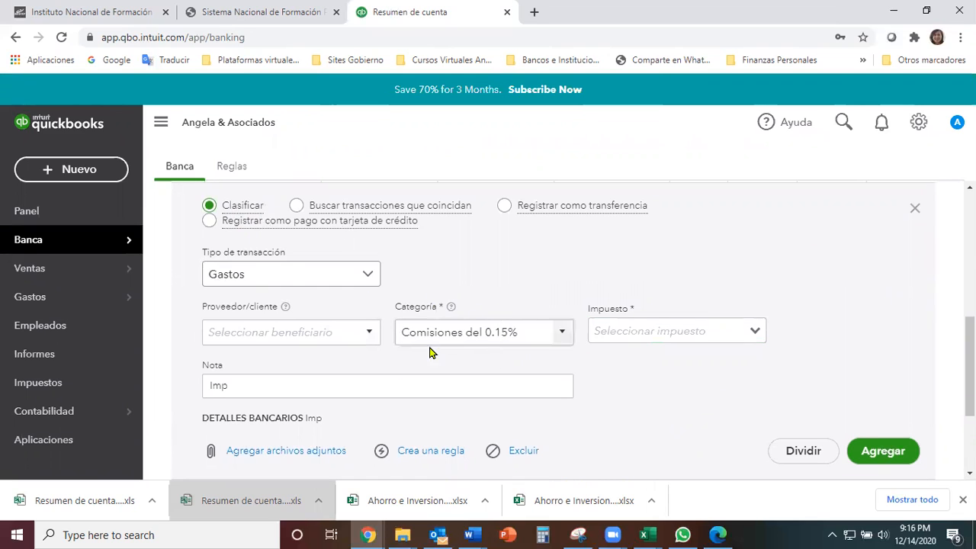
left_click(754, 335)
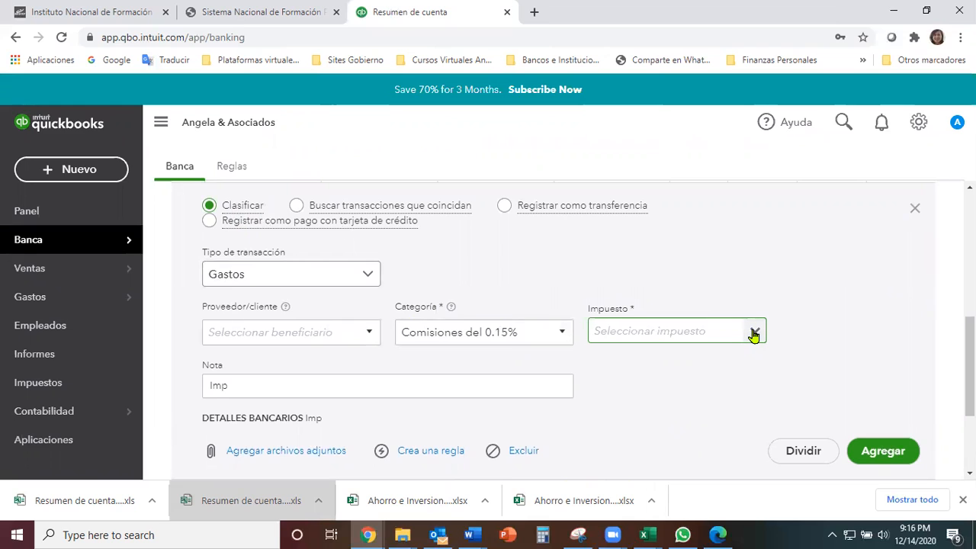
left_click(753, 335)
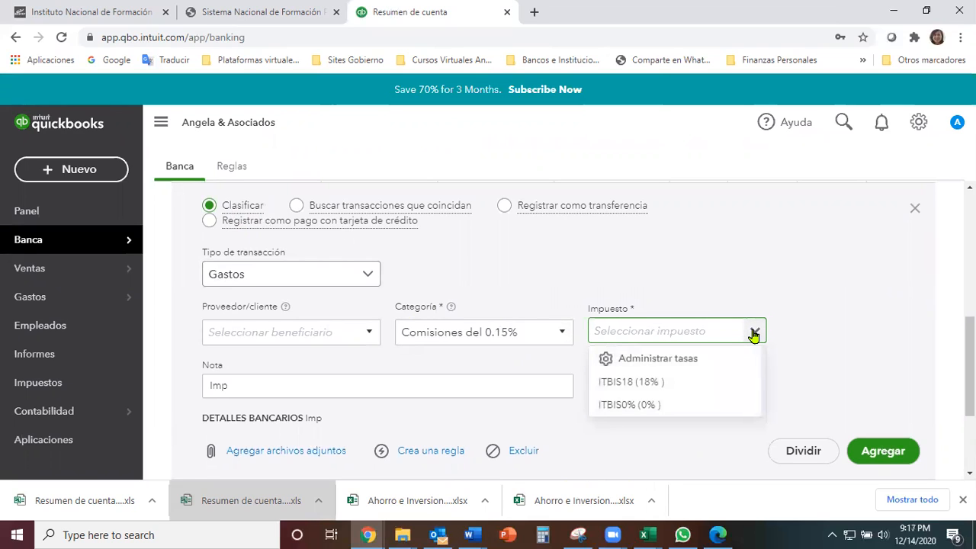
left_click(646, 406)
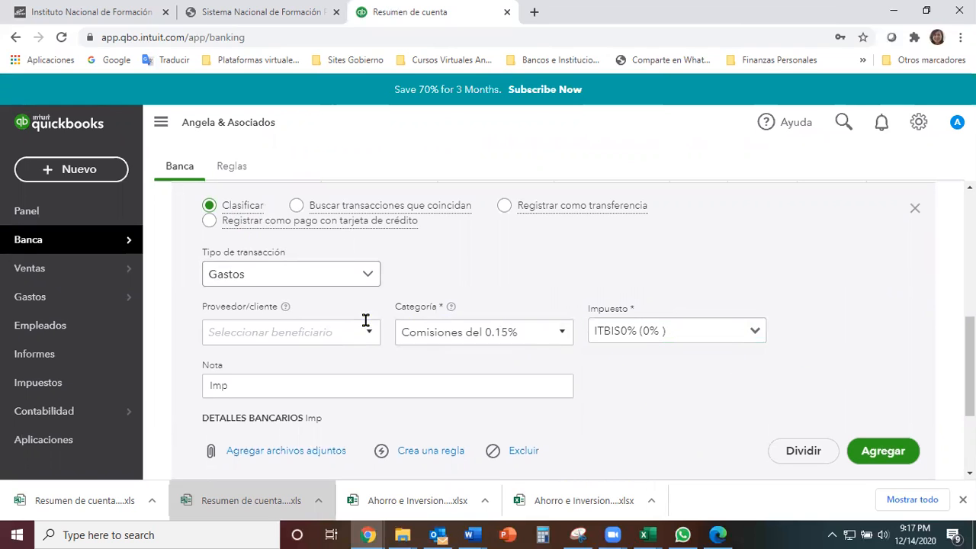
scroll(921, 369, "down", 1)
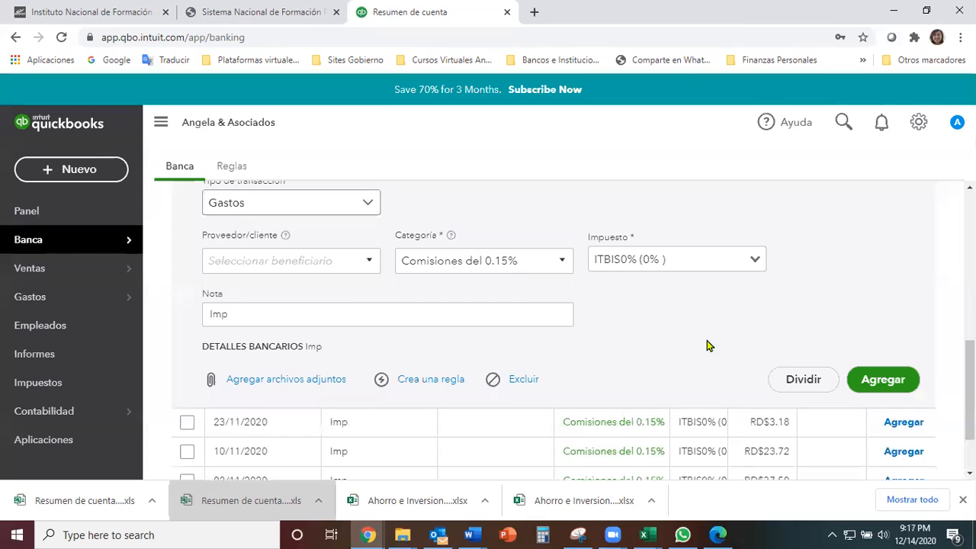
left_click(885, 380)
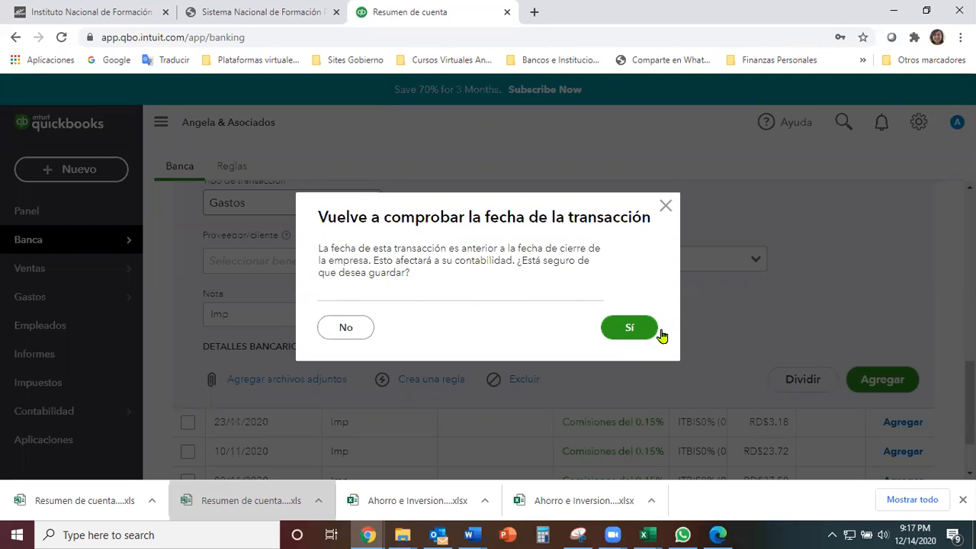
left_click(629, 329)
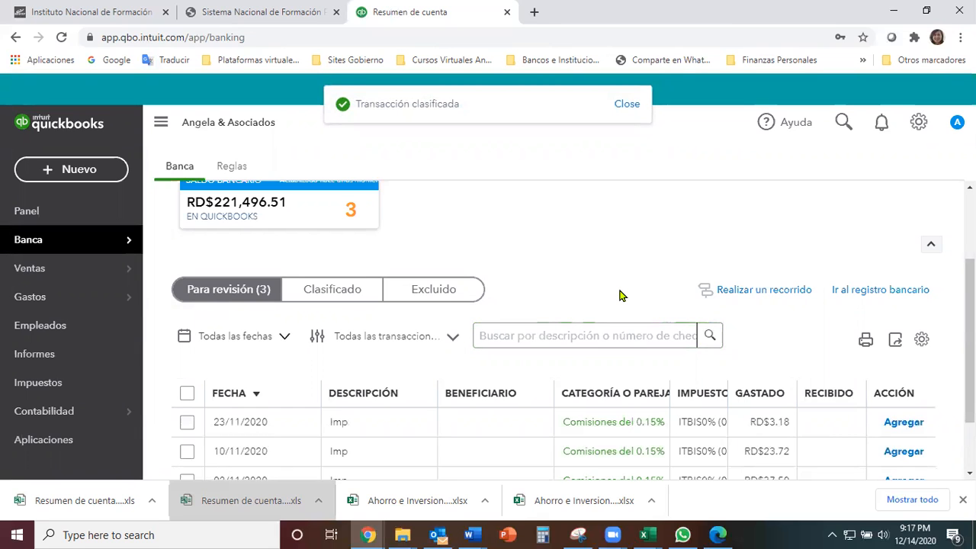
Step: Add the 23/11/2020 Imp transaction with its date accepted, and dismiss the suggestion to create a rule
scroll(621, 295, "down", 1)
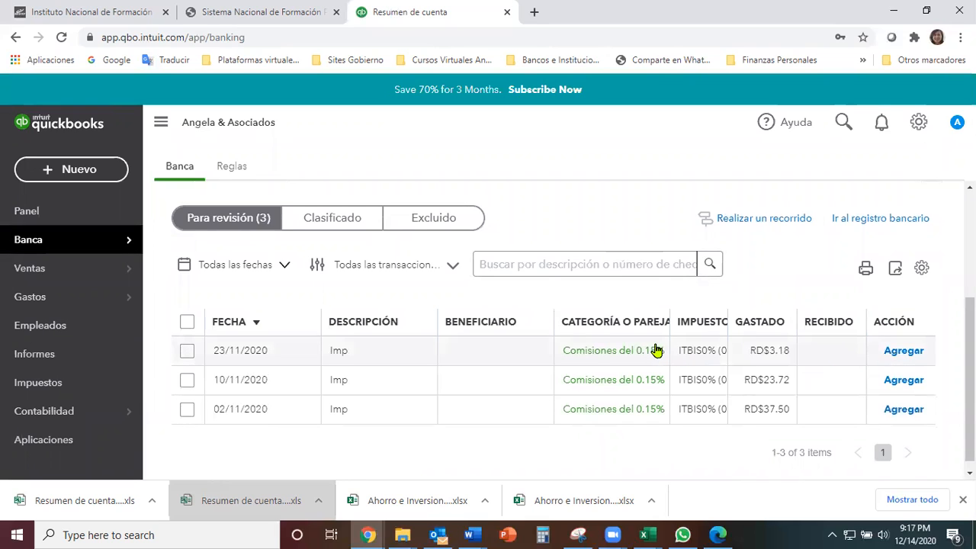
left_click(903, 350)
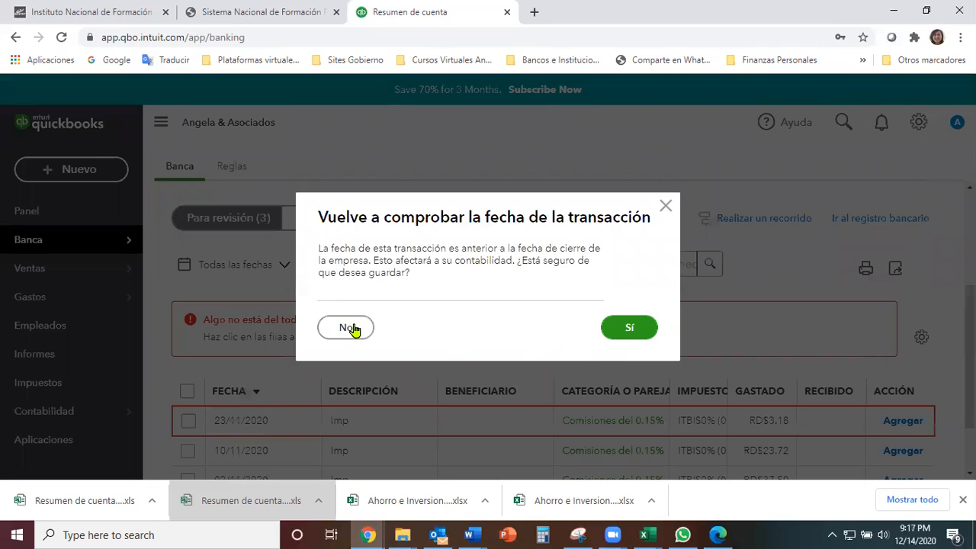
left_click(625, 327)
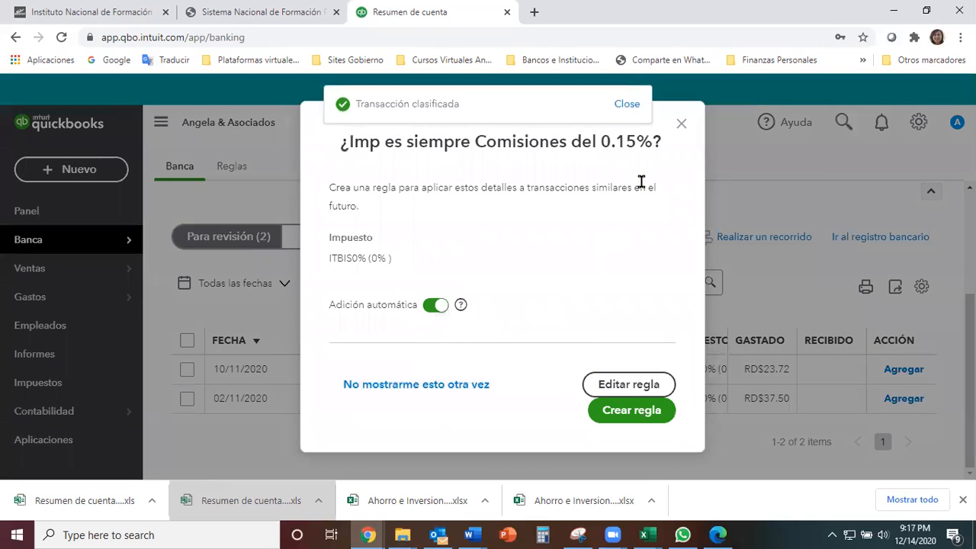
left_click(622, 107)
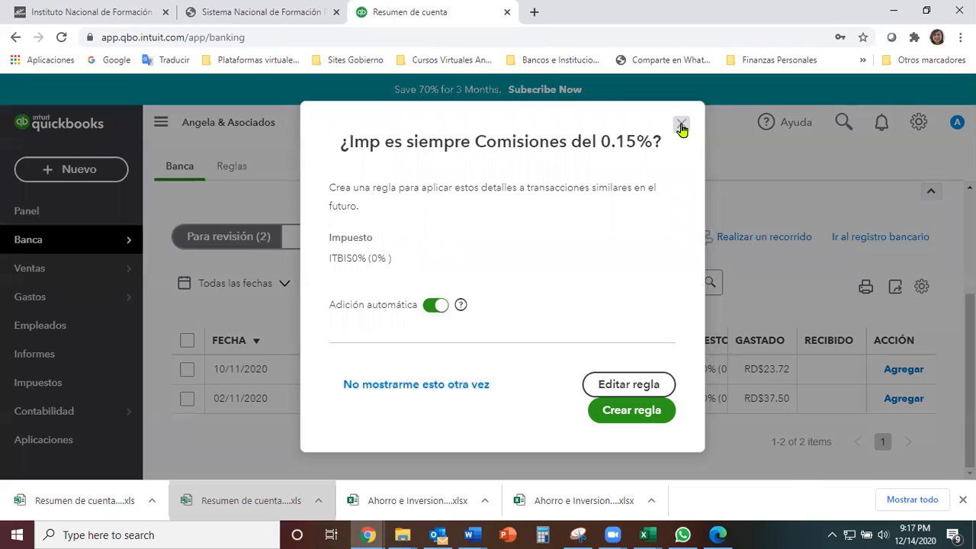
left_click(680, 128)
Step: Add the 10/11/2020 and 02/11/2020 Imp transactions, accepting their dates before the company's closing date
left_click(902, 370)
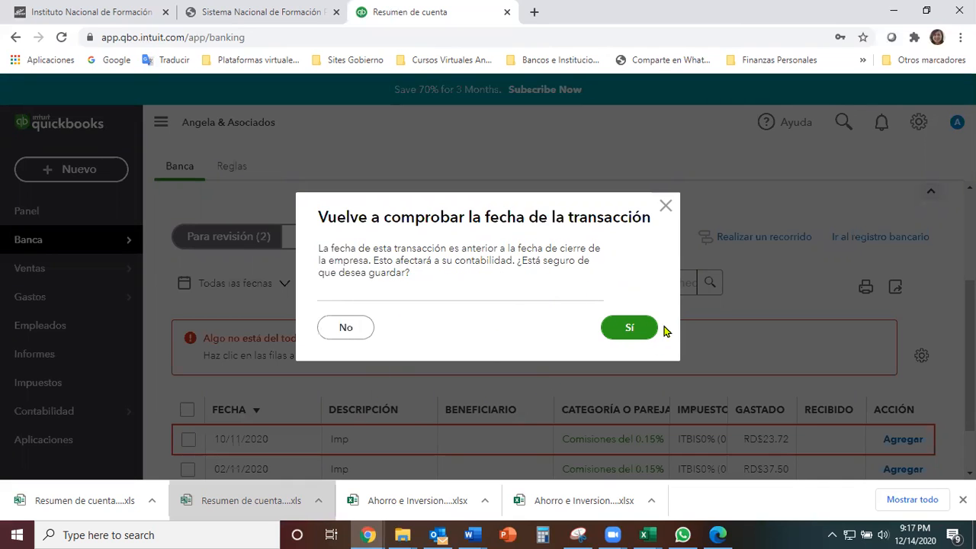
left_click(637, 329)
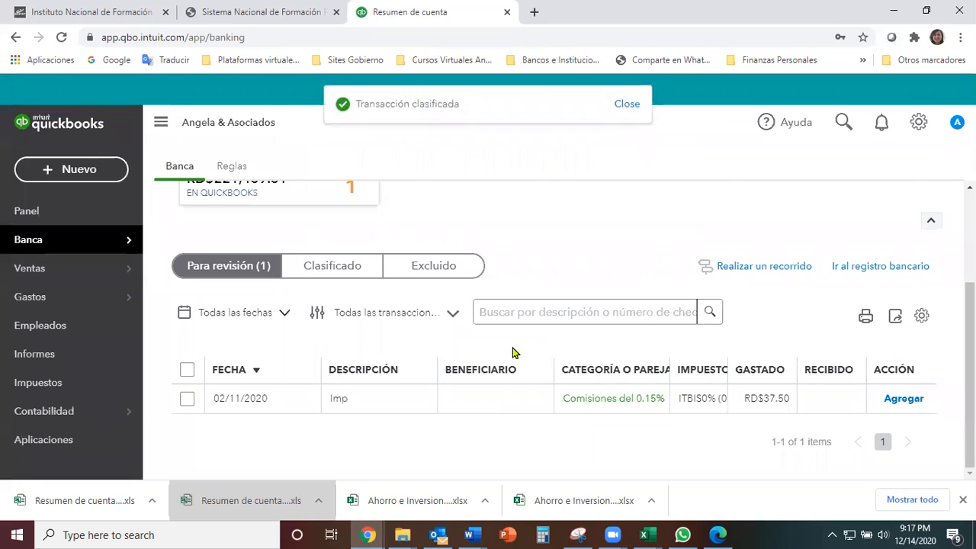
left_click(903, 399)
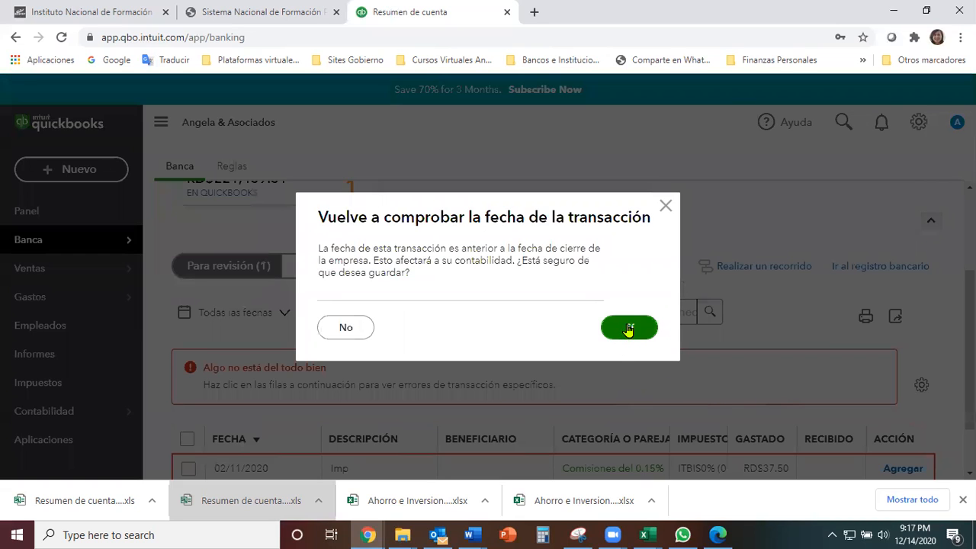
left_click(630, 332)
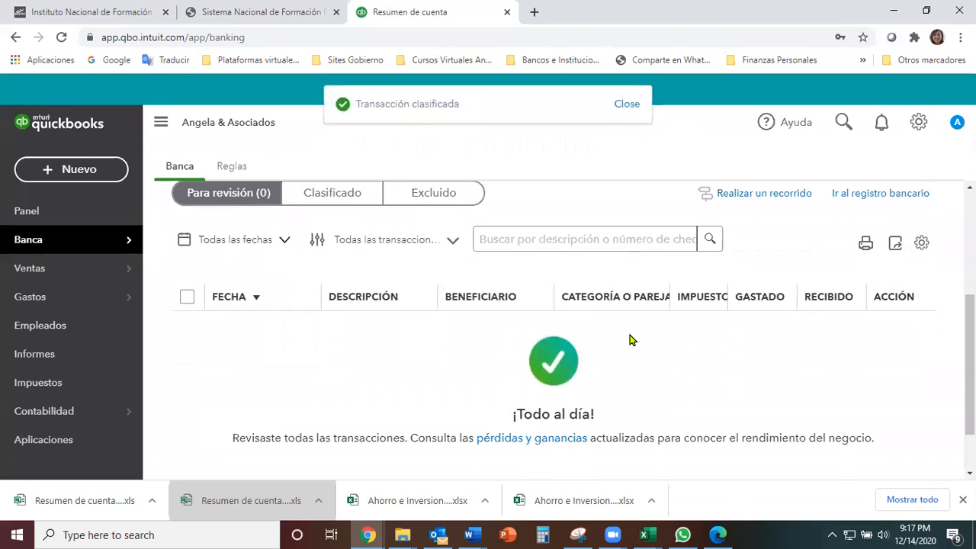
Step: Leave the bank transaction review list and open the account reconciliation page in accounting
scroll(629, 340, "down", 1)
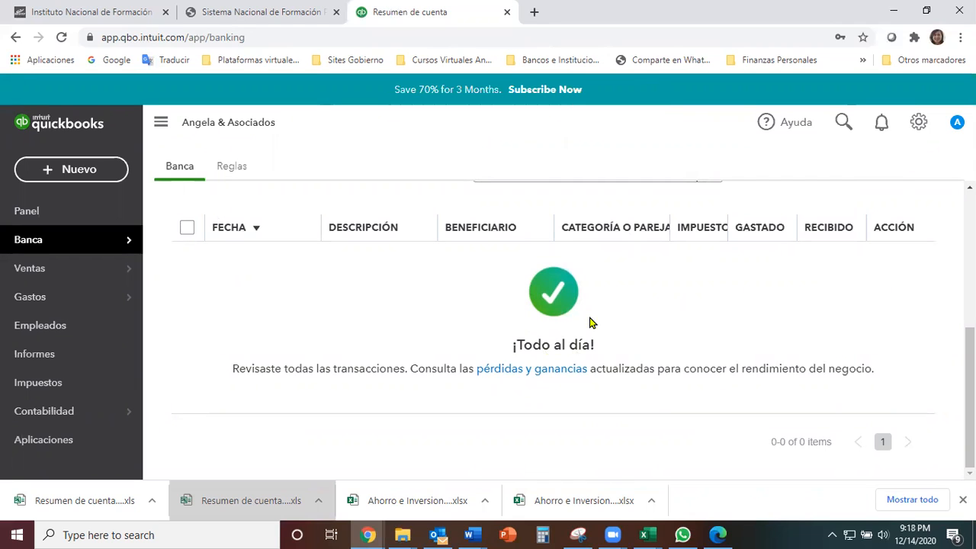
scroll(523, 331, "up", 2)
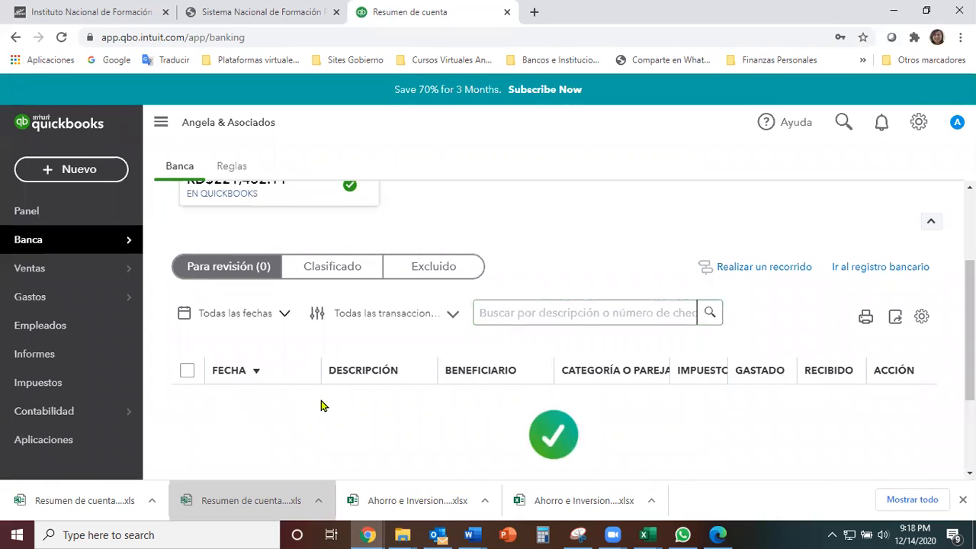
scroll(321, 407, "up", 1)
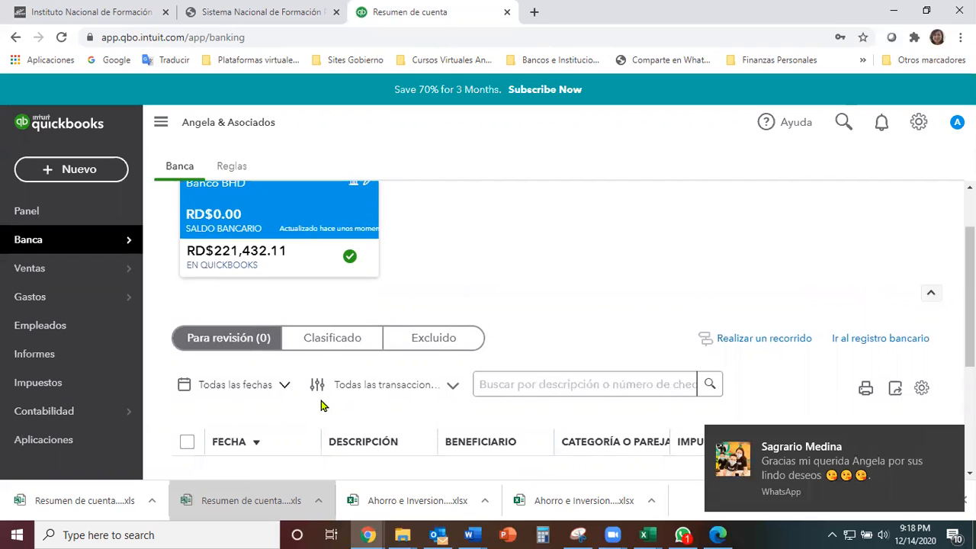
left_click(57, 415)
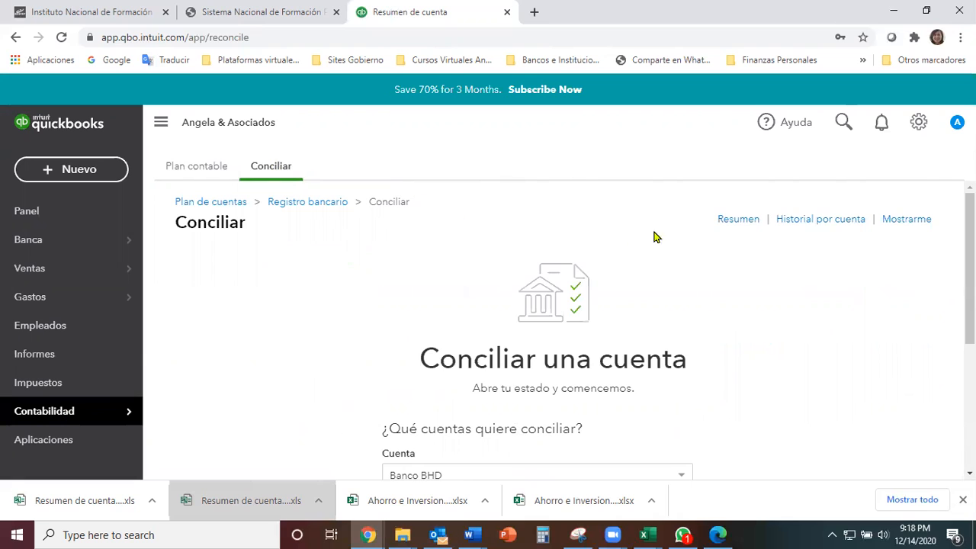
Step: Start reconciling the Banco BHD account with a final balance of 173,932.12 and an end date of 30/11/2020
scroll(745, 263, "down", 1)
scroll(746, 264, "down", 1)
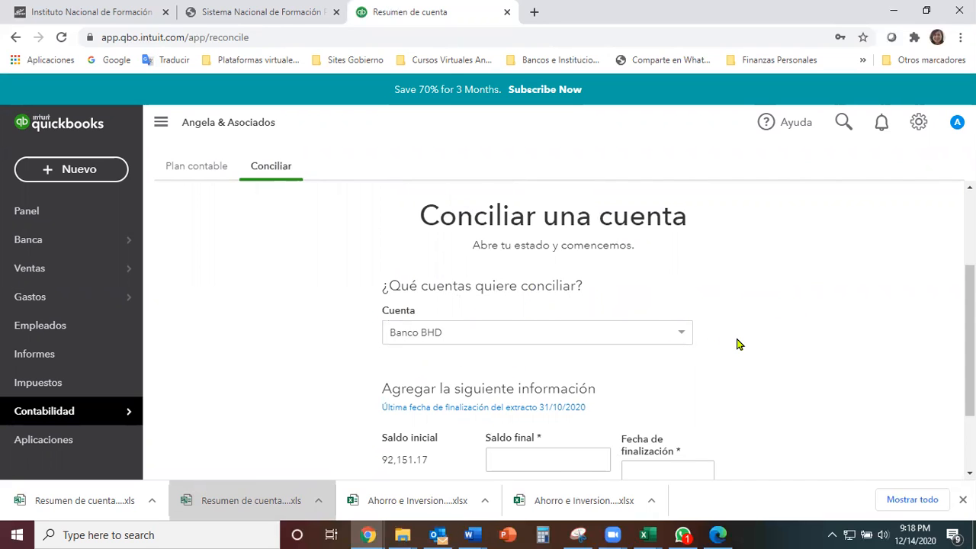
scroll(737, 343, "down", 1)
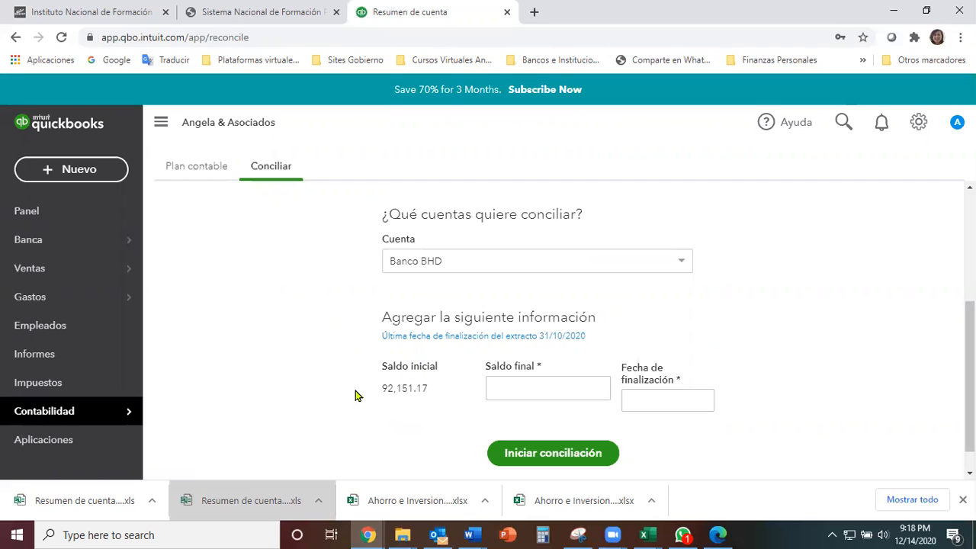
left_click(490, 388)
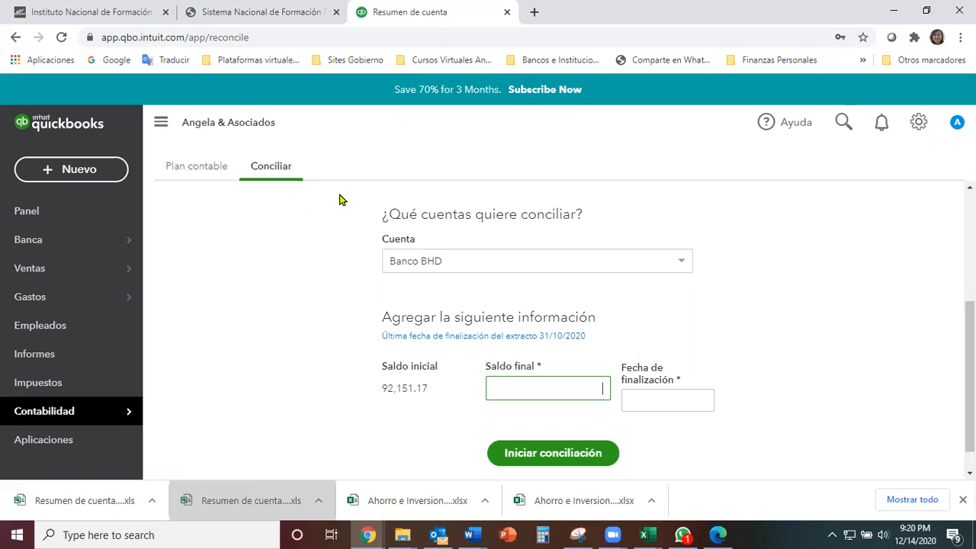
type("173932.12")
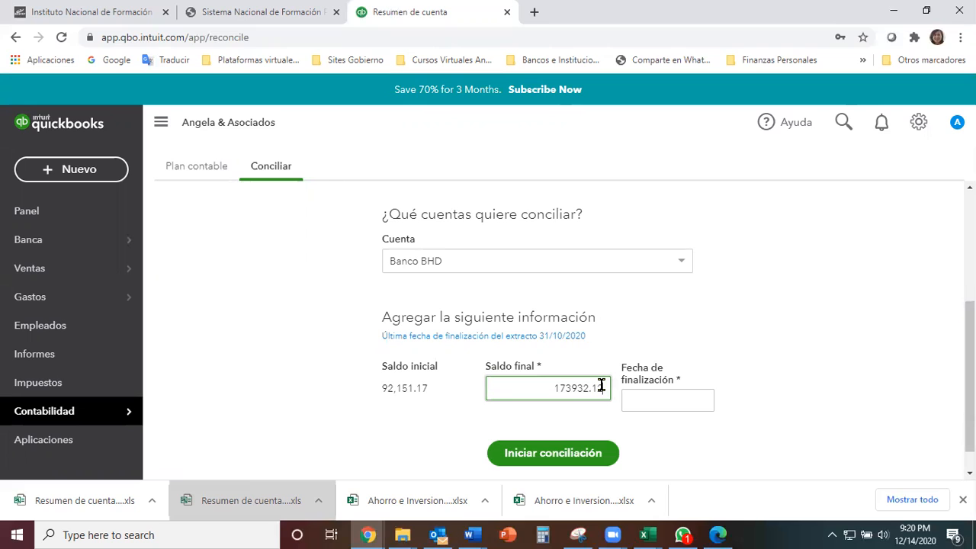
left_click(702, 402)
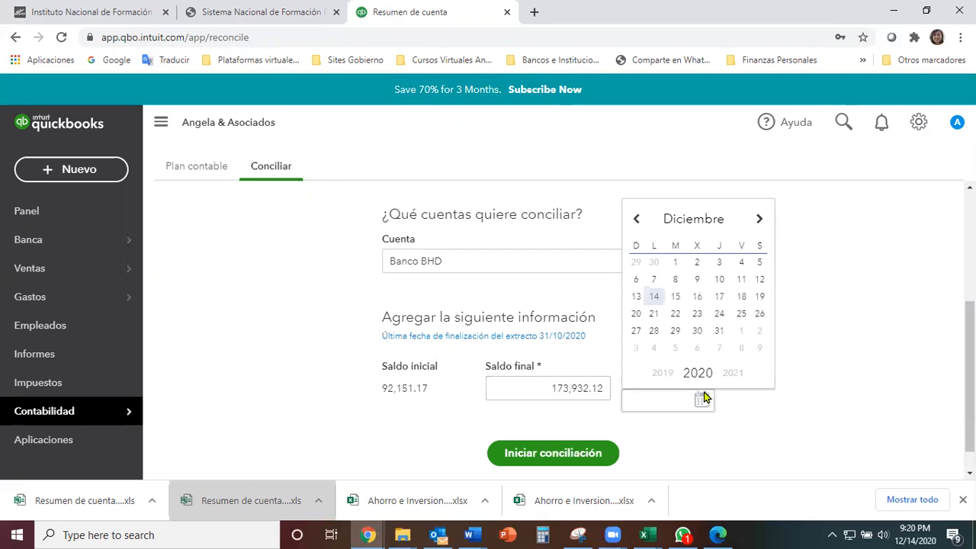
left_click(636, 220)
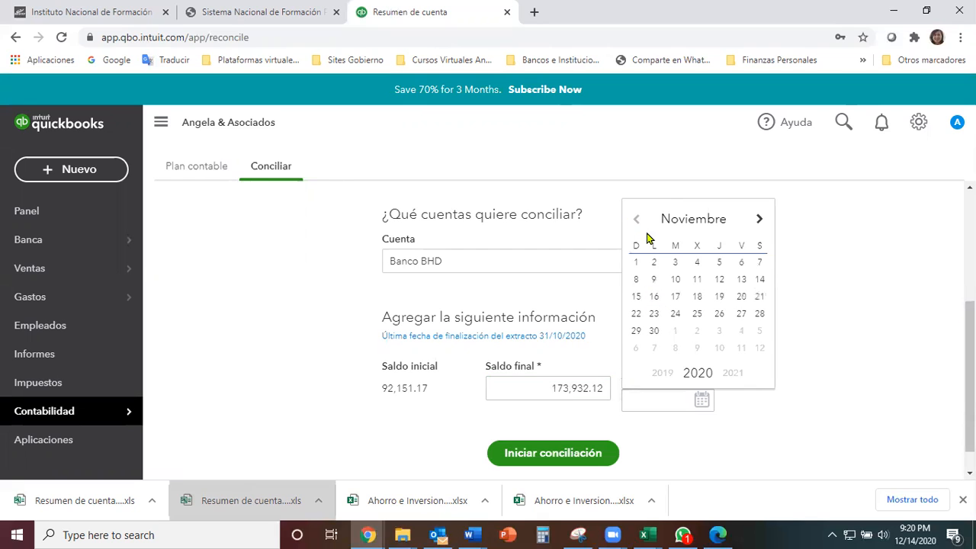
left_click(654, 332)
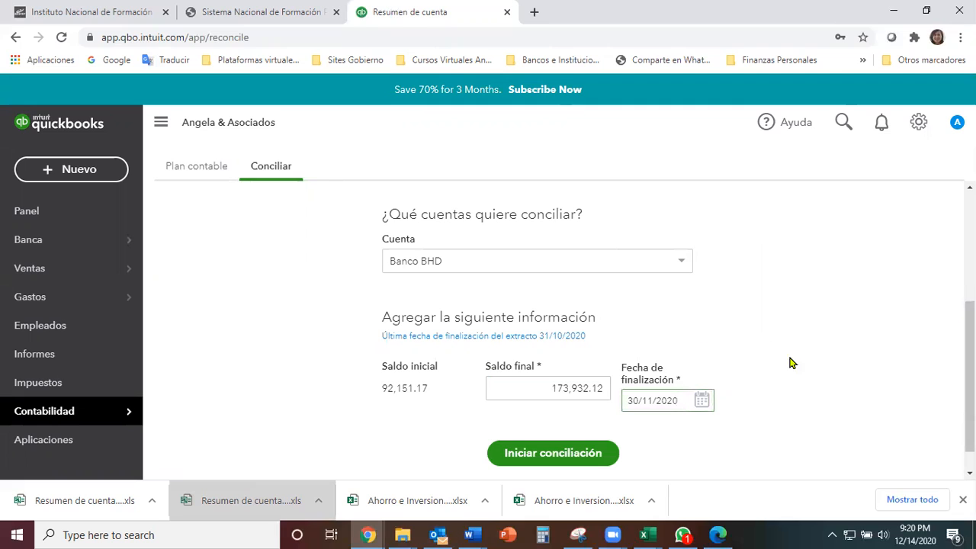
scroll(800, 422, "down", 1)
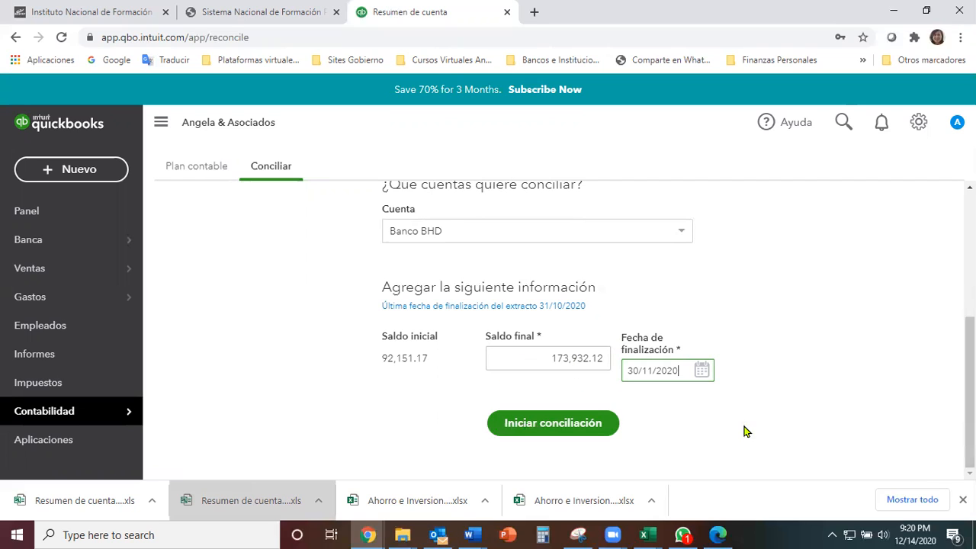
left_click(553, 424)
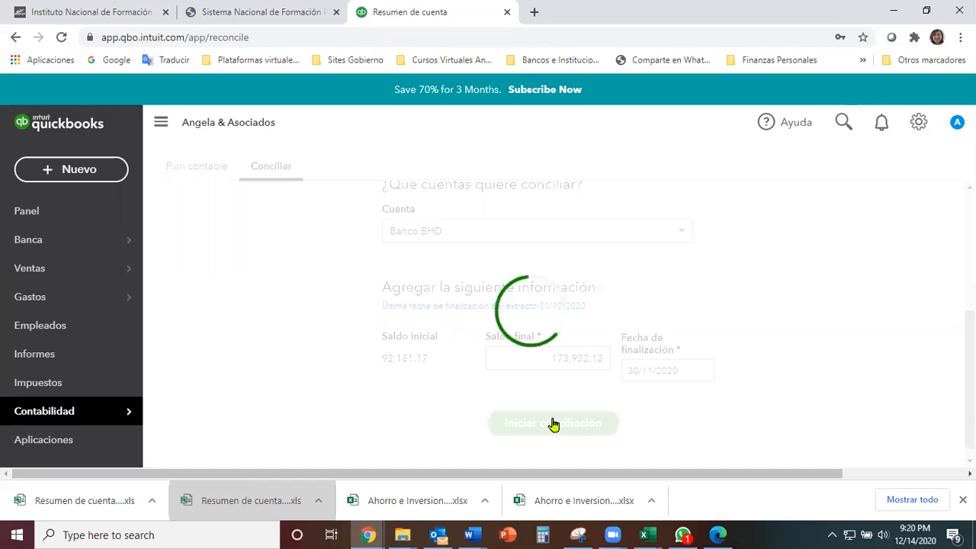
left_click(554, 423)
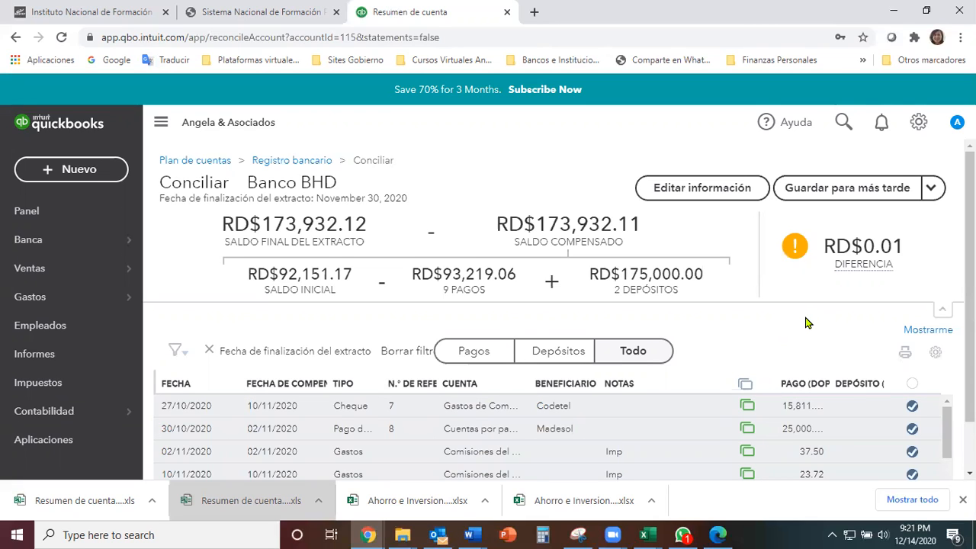
Step: Examine the reconciliation's difference and check which payments and deposits are marked as cleared
scroll(807, 322, "down", 1)
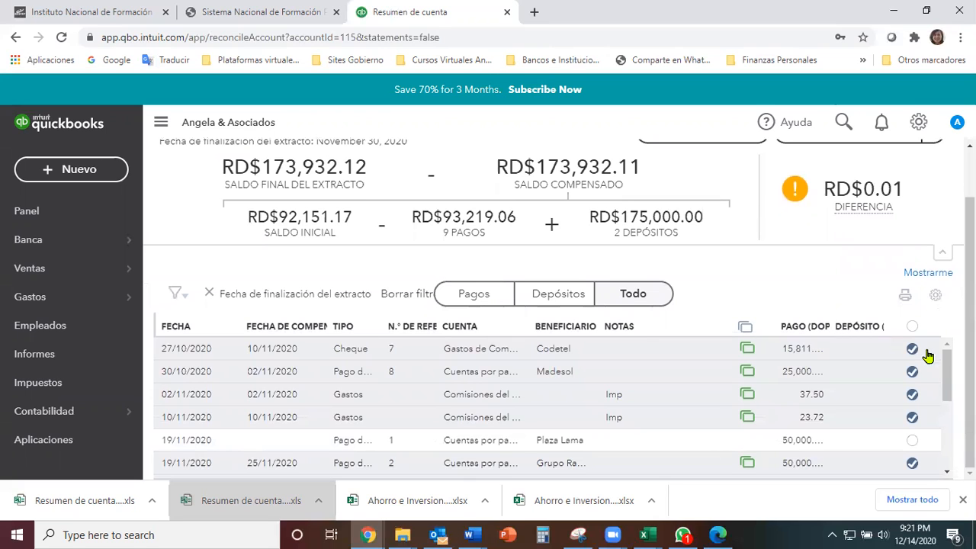
scroll(738, 374, "down", 3)
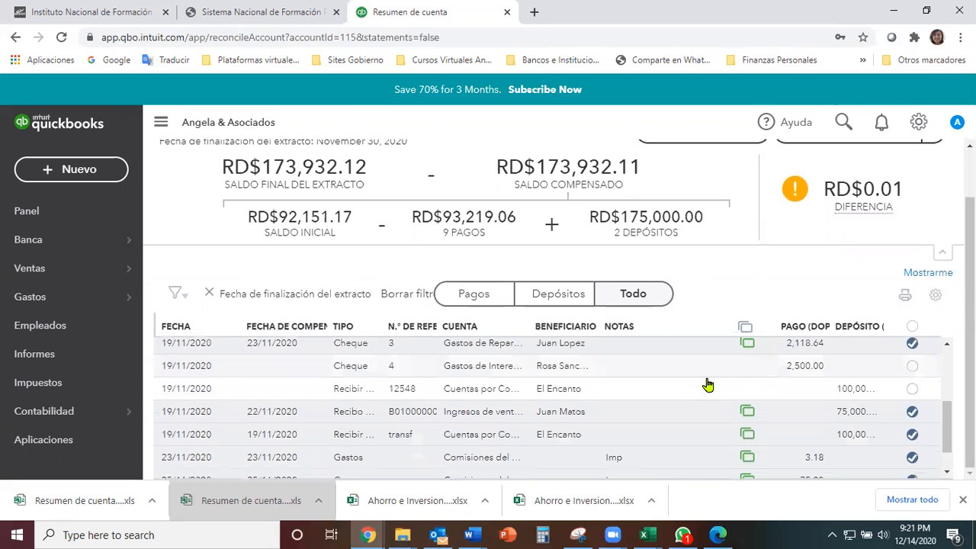
scroll(682, 391, "down", 1)
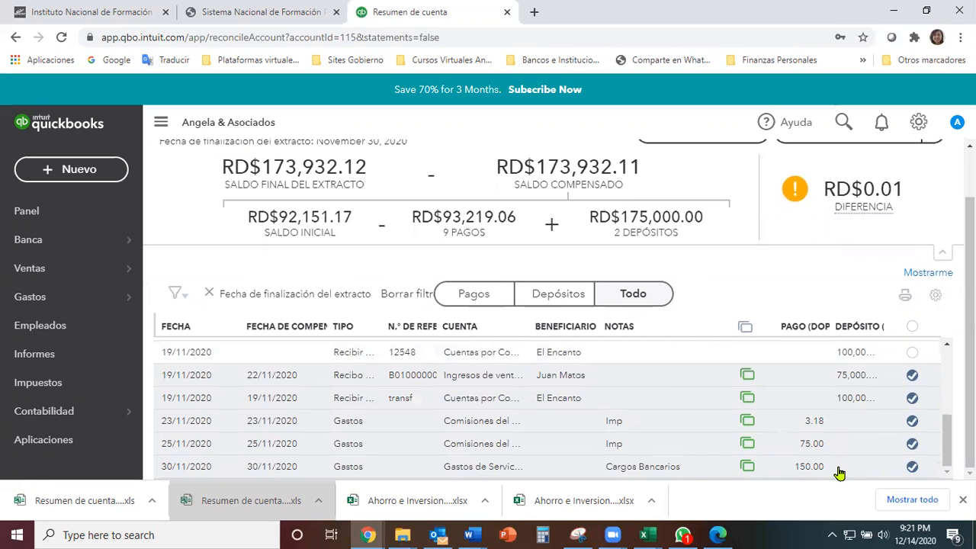
scroll(839, 472, "up", 2)
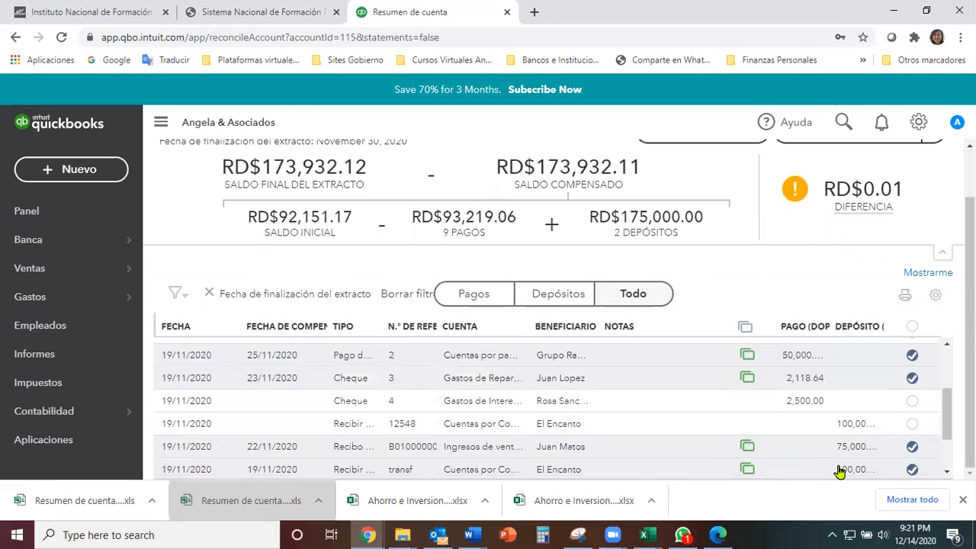
scroll(839, 470, "up", 3)
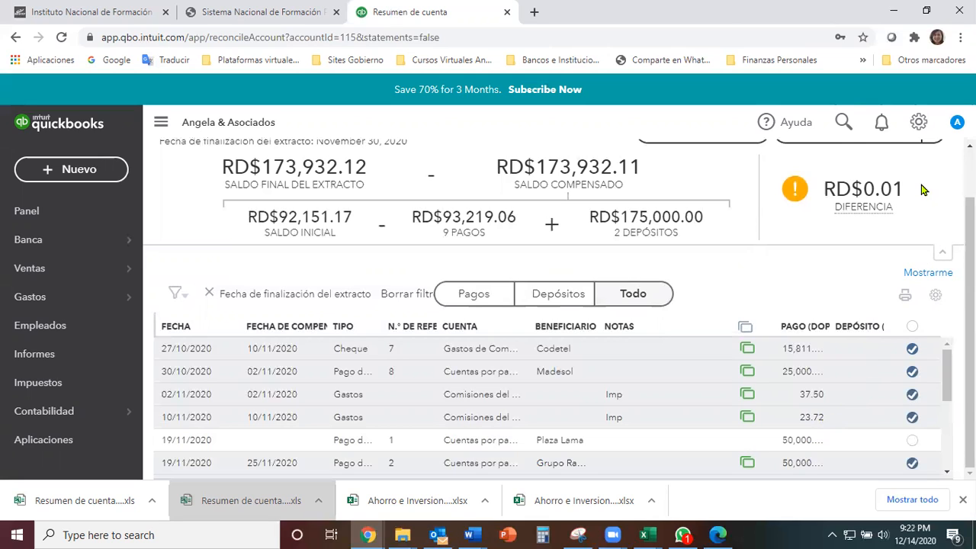
mouse_move(833, 213)
mouse_move(885, 190)
scroll(696, 412, "up", 1)
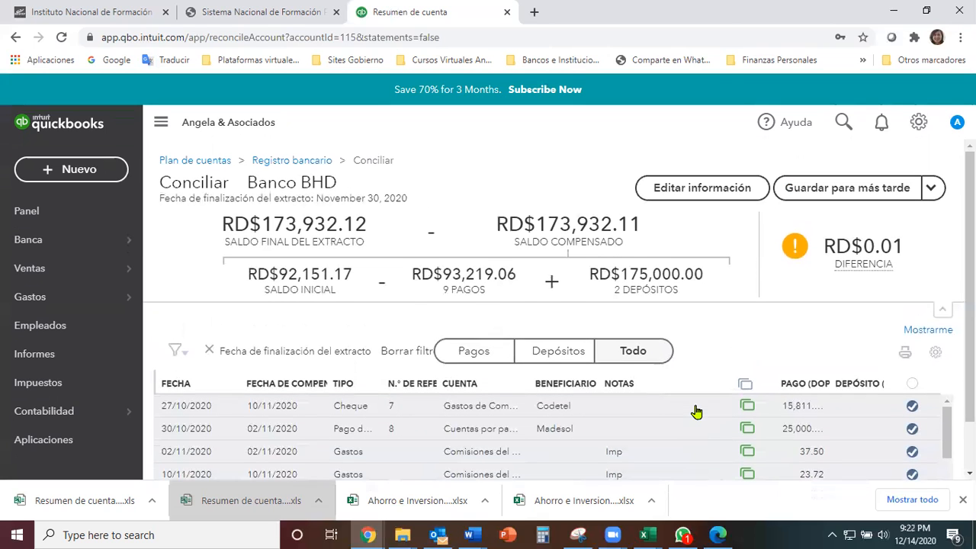
scroll(828, 412, "down", 1)
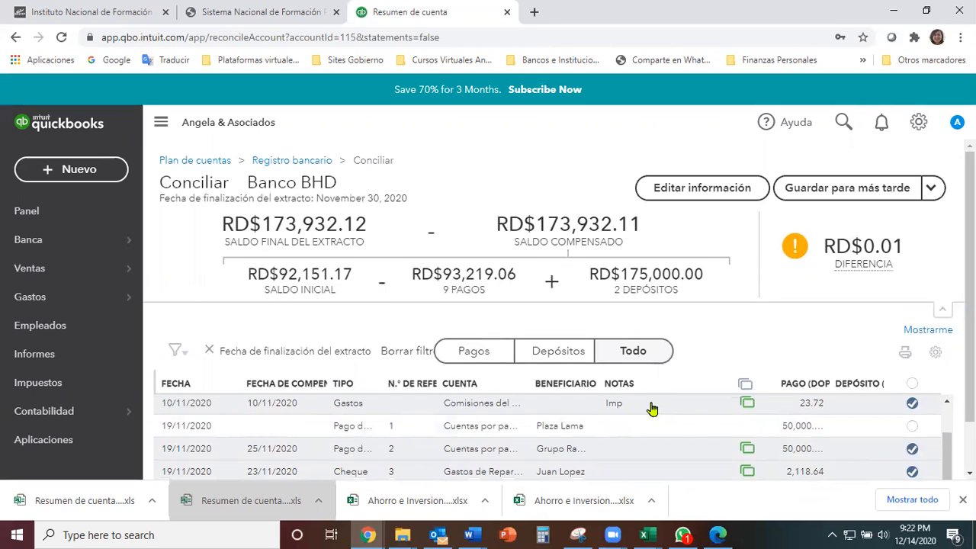
scroll(879, 423, "up", 1)
scroll(876, 427, "up", 1)
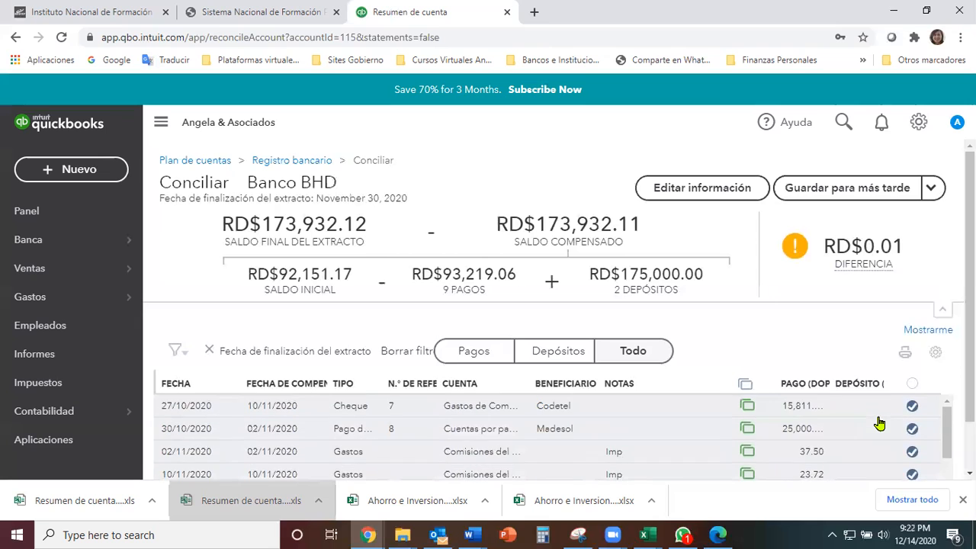
scroll(866, 445, "down", 1)
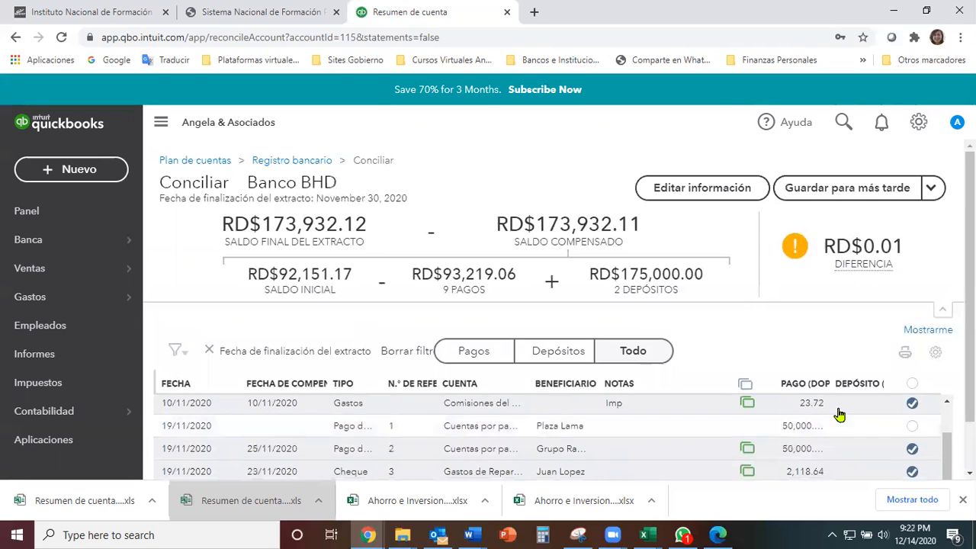
Step: Unmark the 10/11/2020 Imp expense as cleared and open its full expense form for editing
left_click(912, 403)
left_click(826, 406)
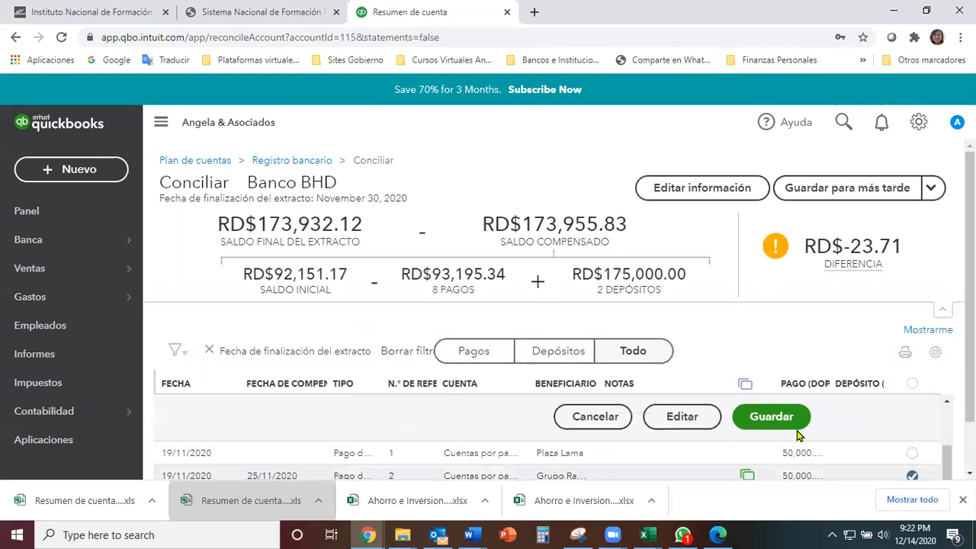
scroll(715, 438, "up", 1)
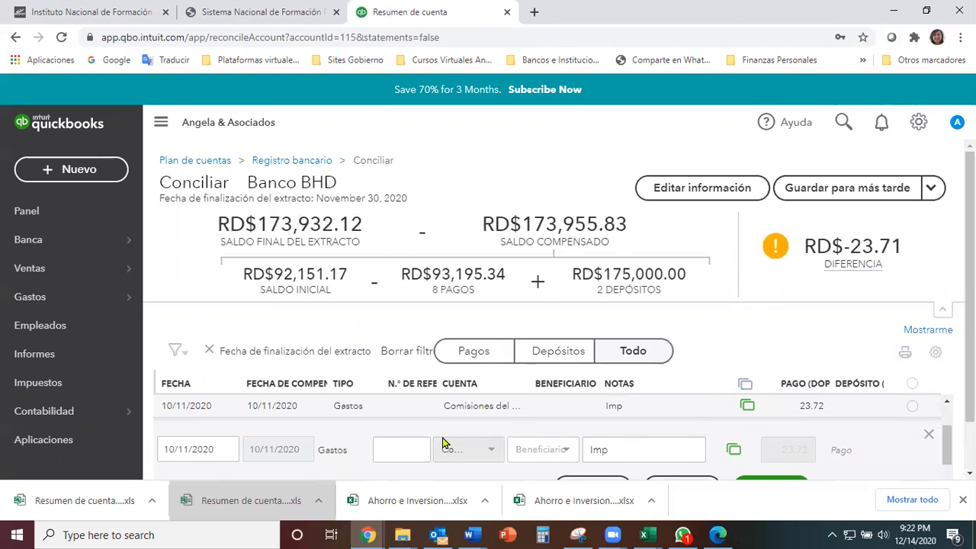
left_click(806, 406)
left_click(746, 408)
scroll(857, 438, "up", 1)
scroll(823, 446, "down", 1)
scroll(828, 438, "up", 1)
scroll(830, 438, "down", 1)
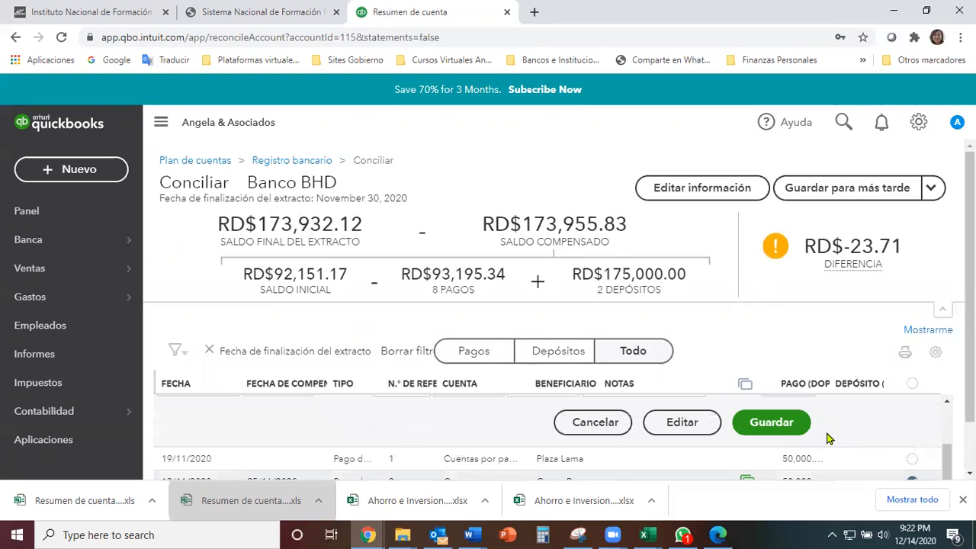
left_click(682, 417)
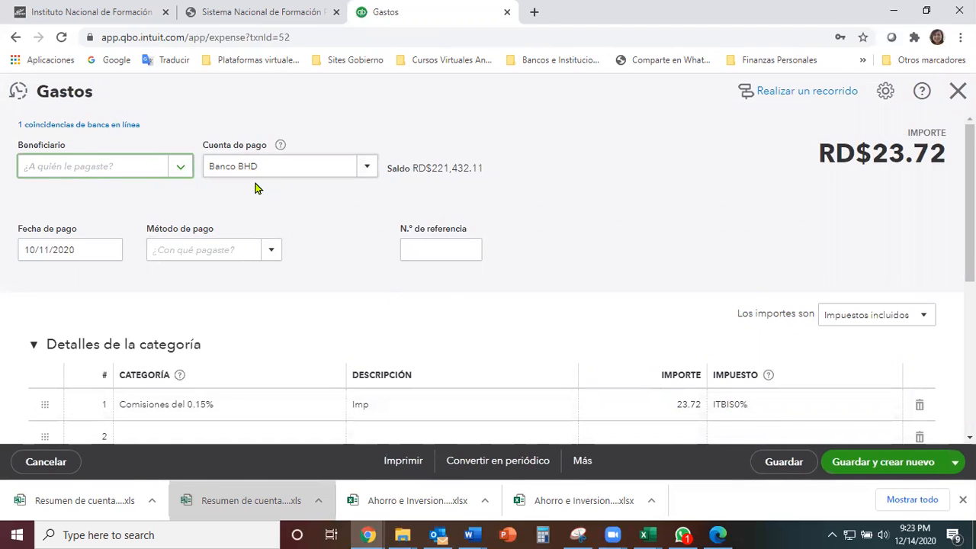
Step: Enter 23.72 as the amount of the Imp expense line and save it, accepting its date before the company's closing date
left_click(702, 409)
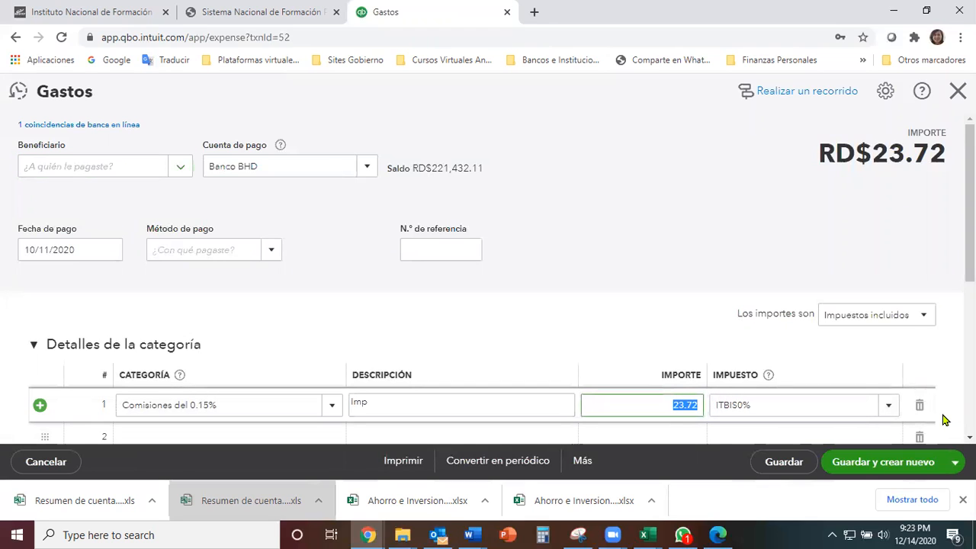
type("23.72")
key("Tab")
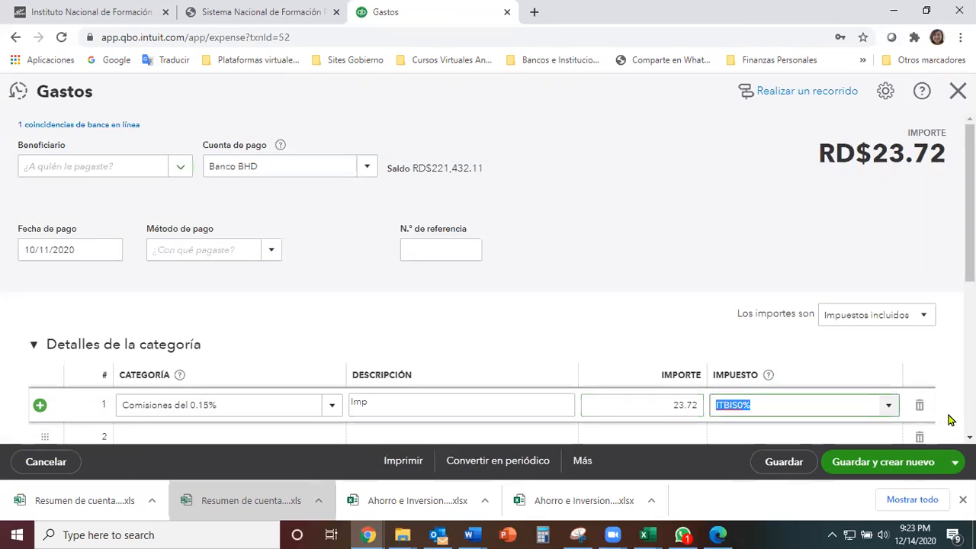
scroll(949, 419, "down", 2)
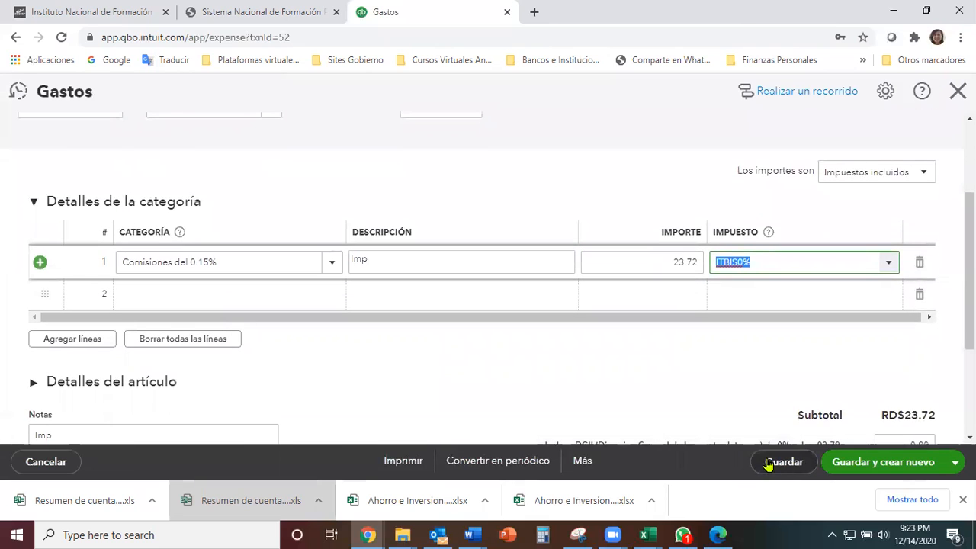
left_click(770, 463)
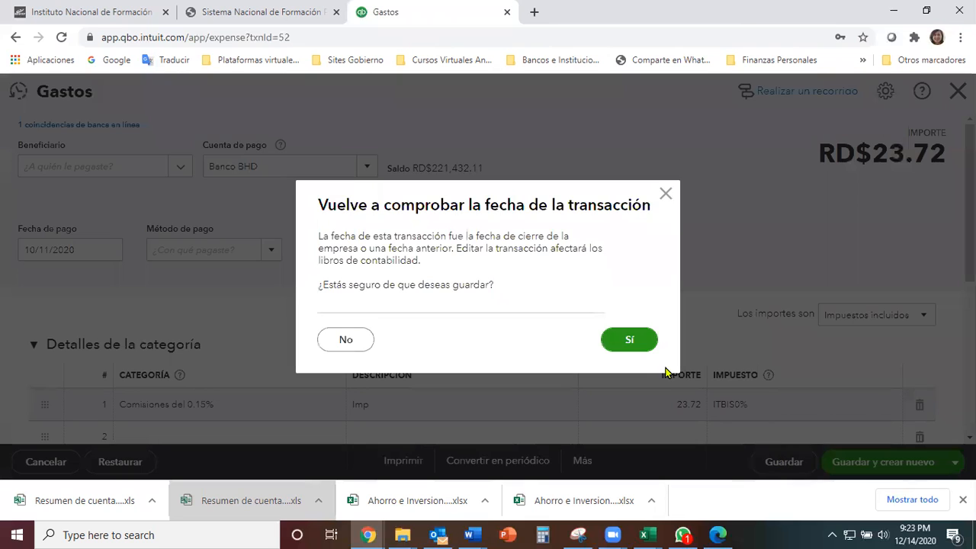
left_click(631, 340)
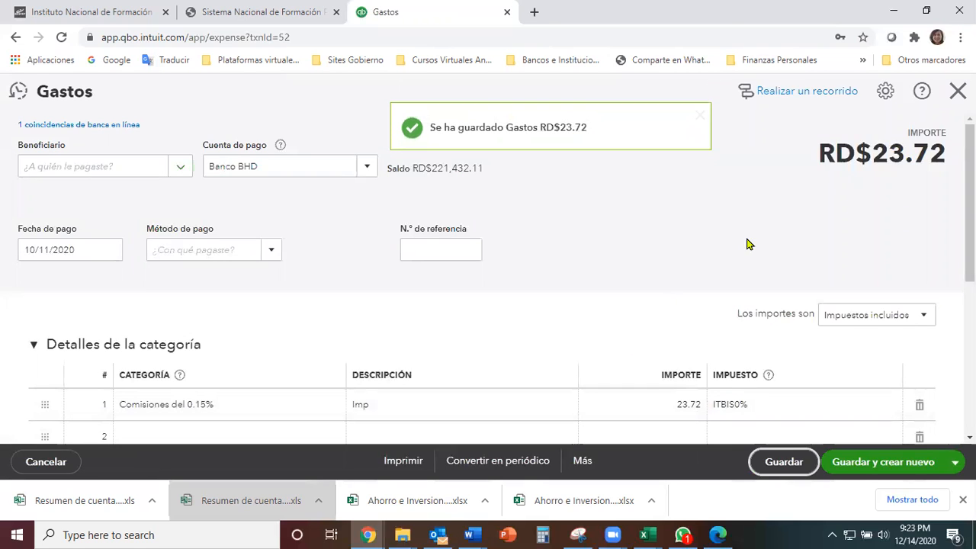
Step: Close the expense form and mark the 10/11/2020 Imp expense as cleared in the reconciliation
left_click(957, 90)
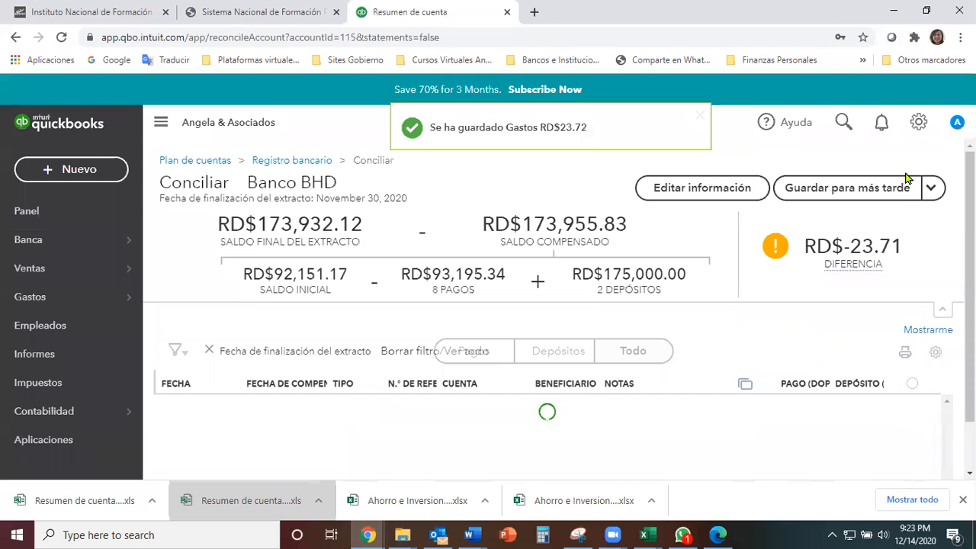
scroll(786, 372, "down", 1)
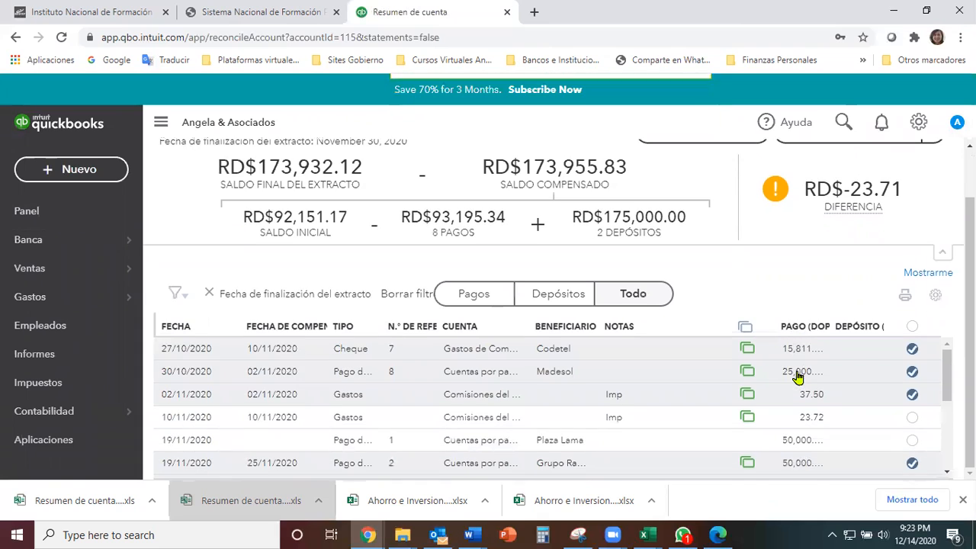
left_click(914, 419)
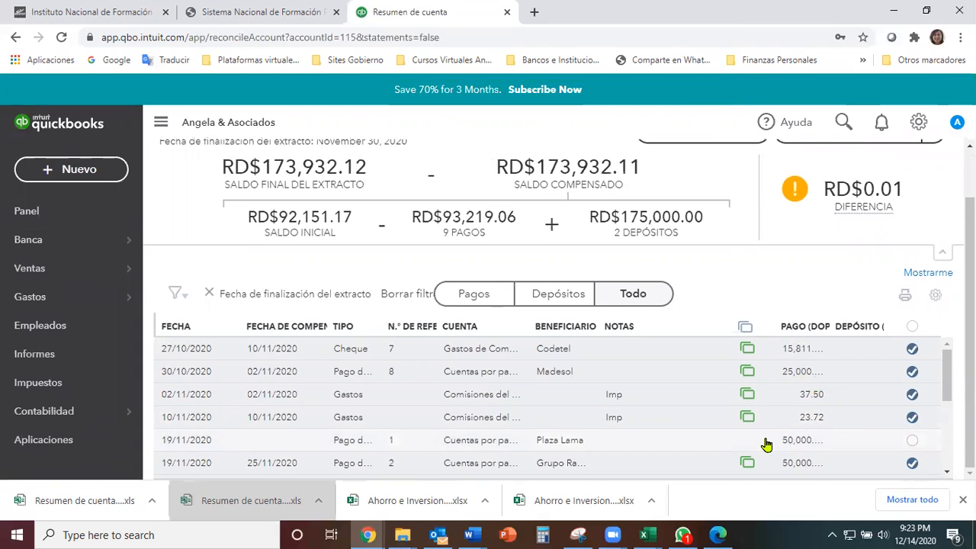
Step: Open the full form of the 10/11/2020 Imp expense, set its line amount to 23.71 and save it, accepting the change
left_click(821, 421)
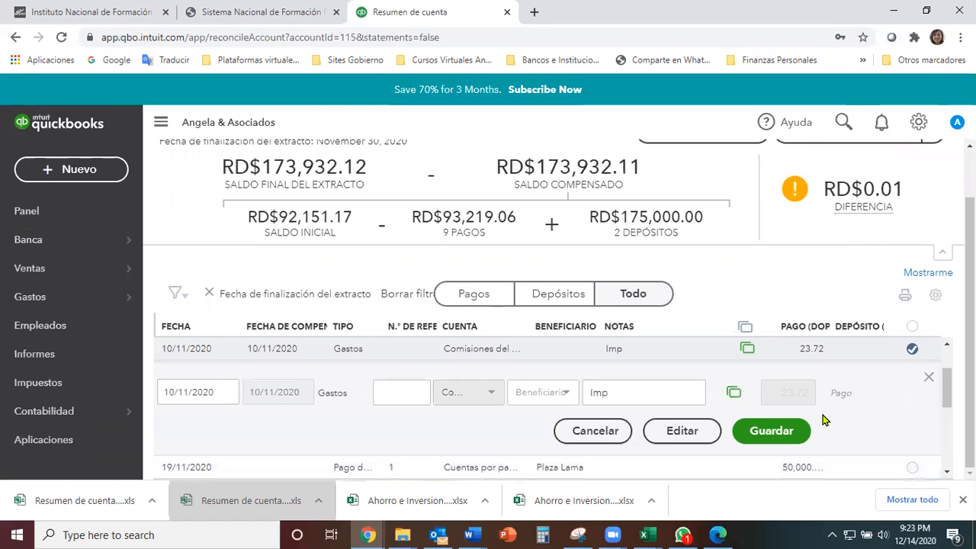
left_click(680, 429)
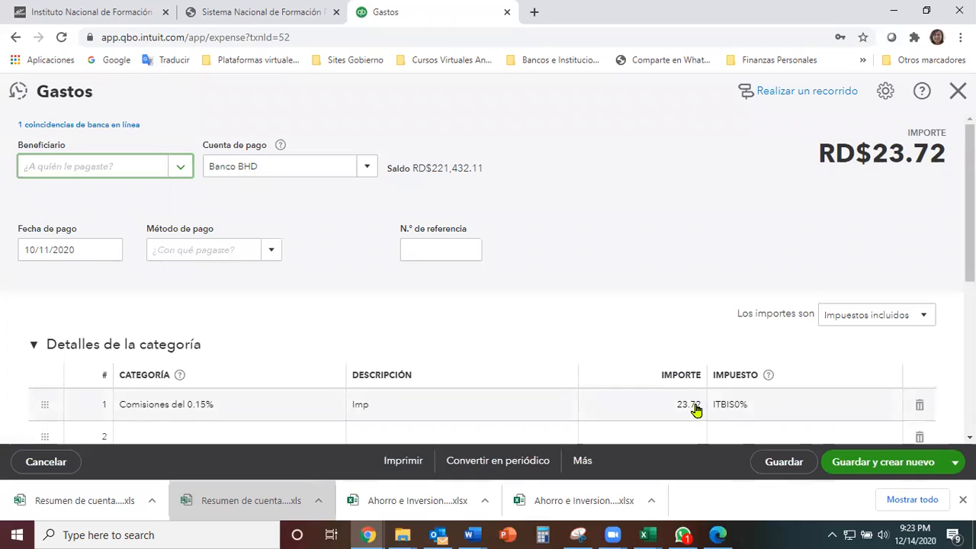
left_click(696, 410)
key("BackSpace")
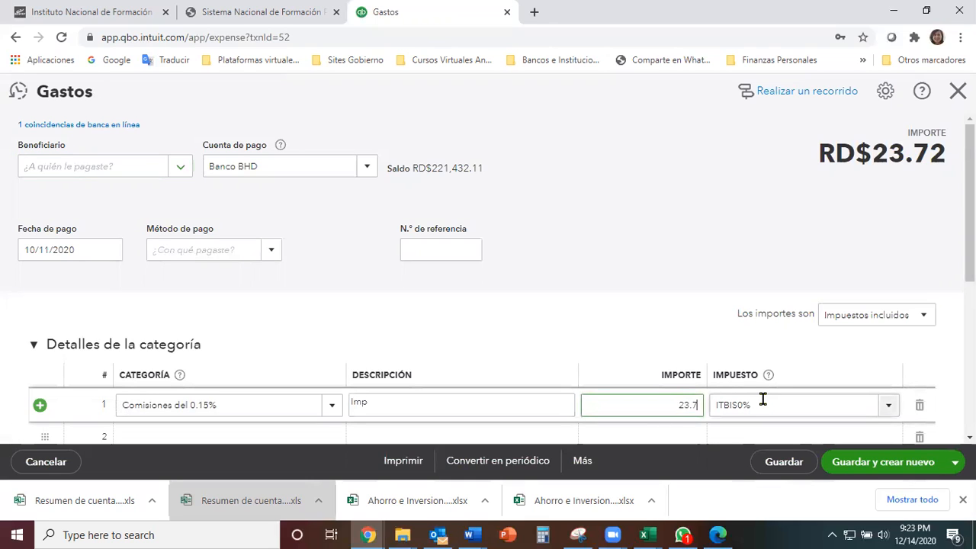
key("Tab")
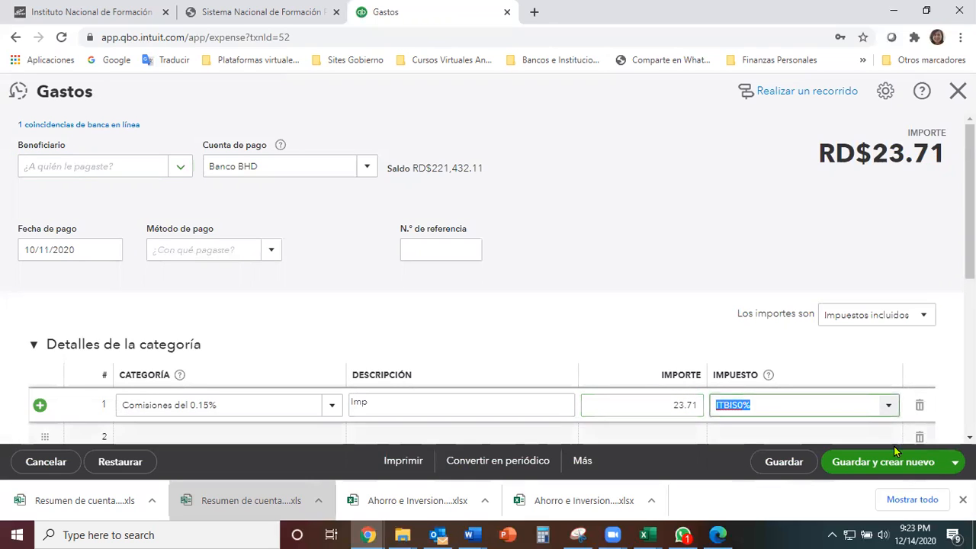
left_click(782, 461)
left_click(639, 356)
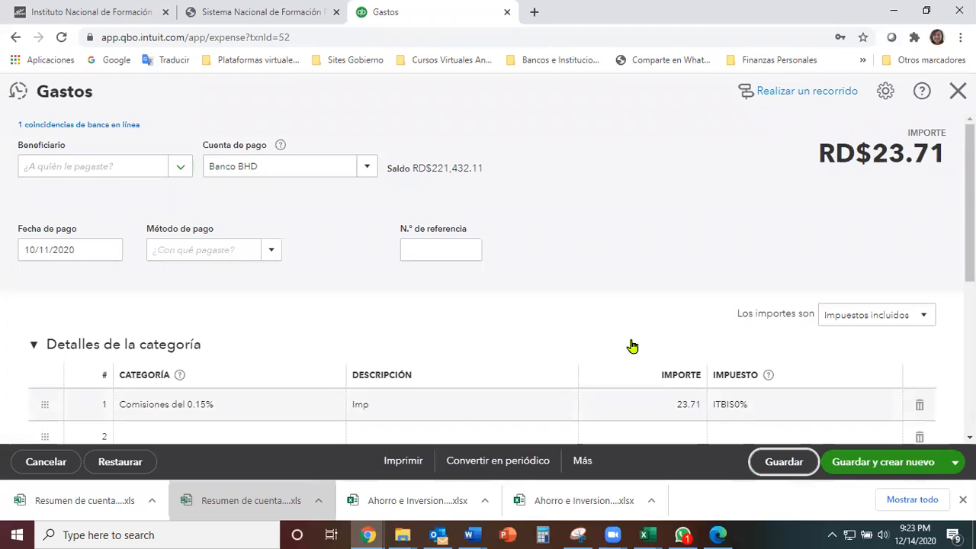
left_click(630, 344)
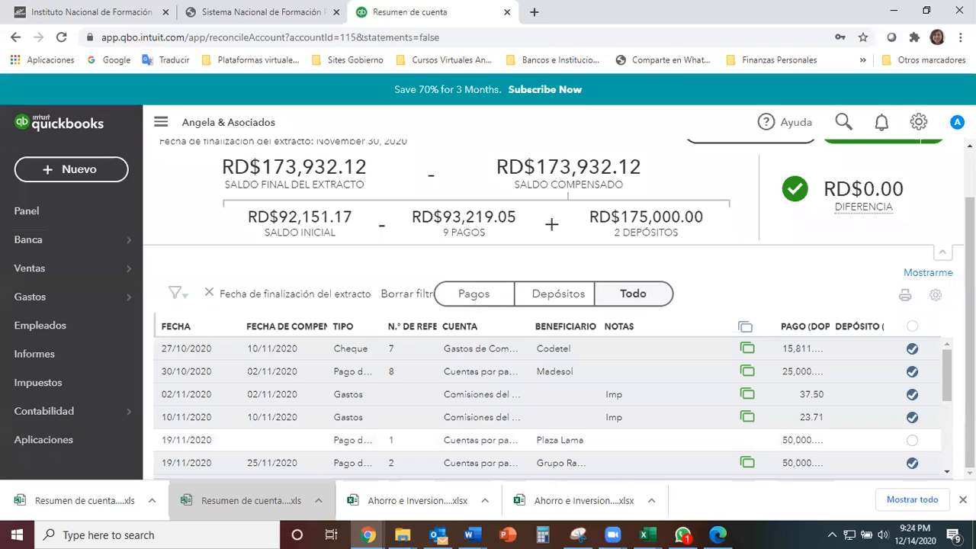
Step: Review which payments and deposits are cleared or still outstanding in the Banco BHD reconciliation and check the difference
mouse_move(782, 238)
mouse_move(7, 421)
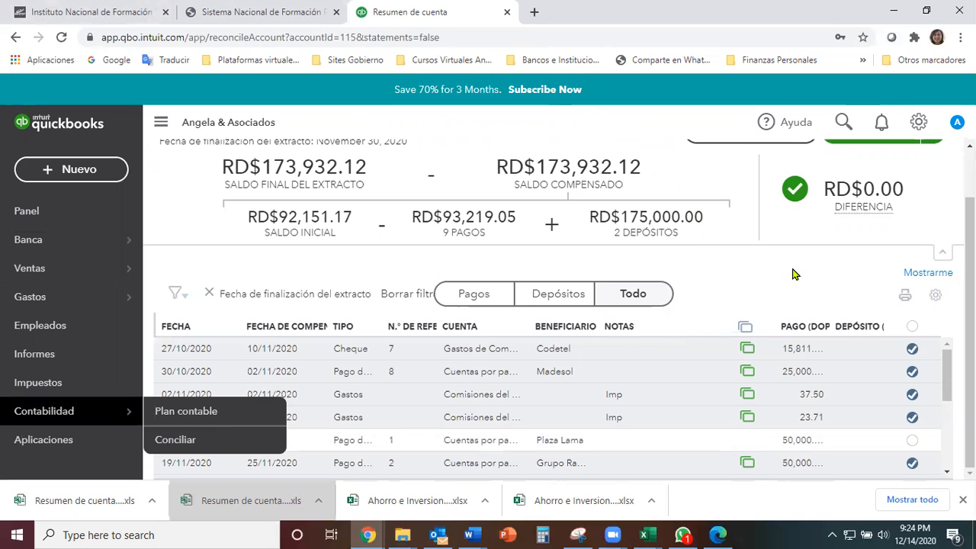
scroll(887, 273, "up", 1)
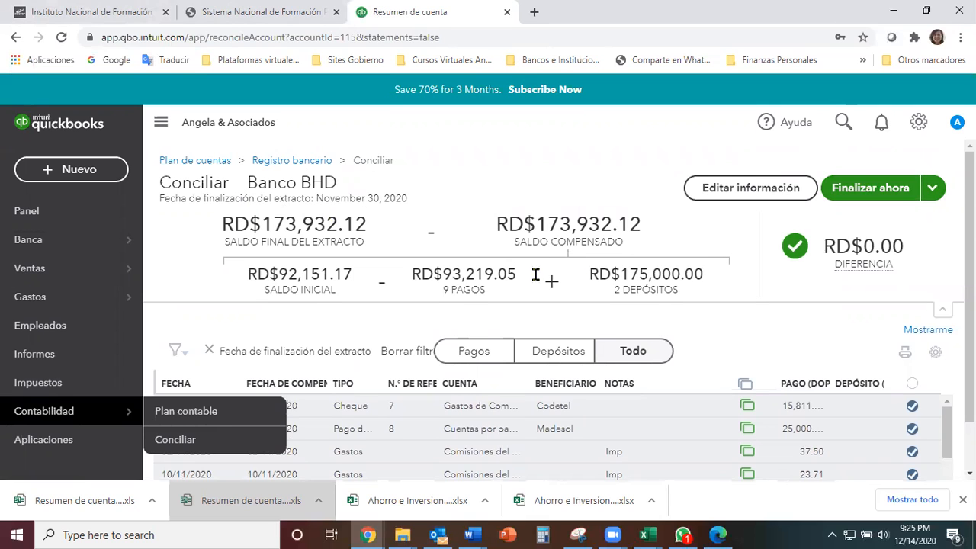
scroll(774, 316, "down", 1)
scroll(933, 401, "down", 1)
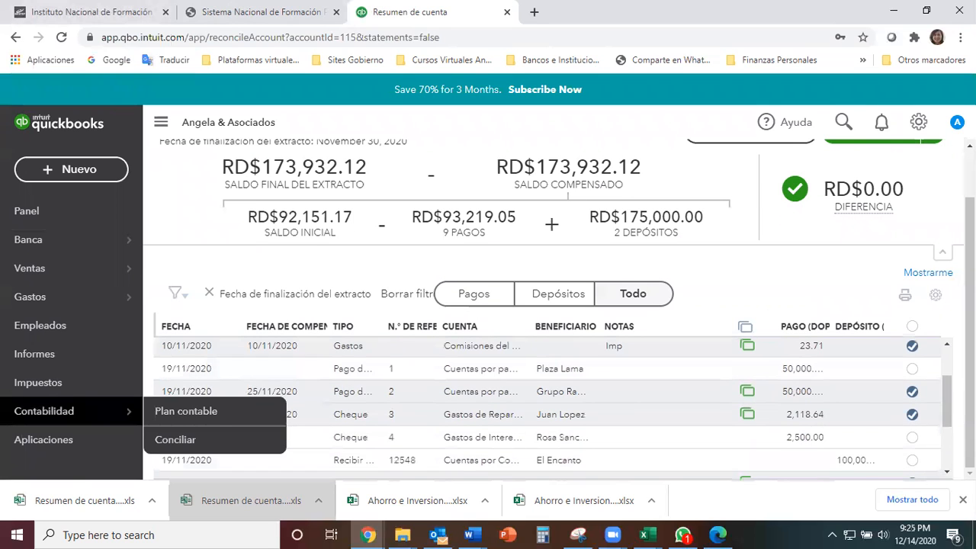
left_click_drag(948, 398, 947, 474)
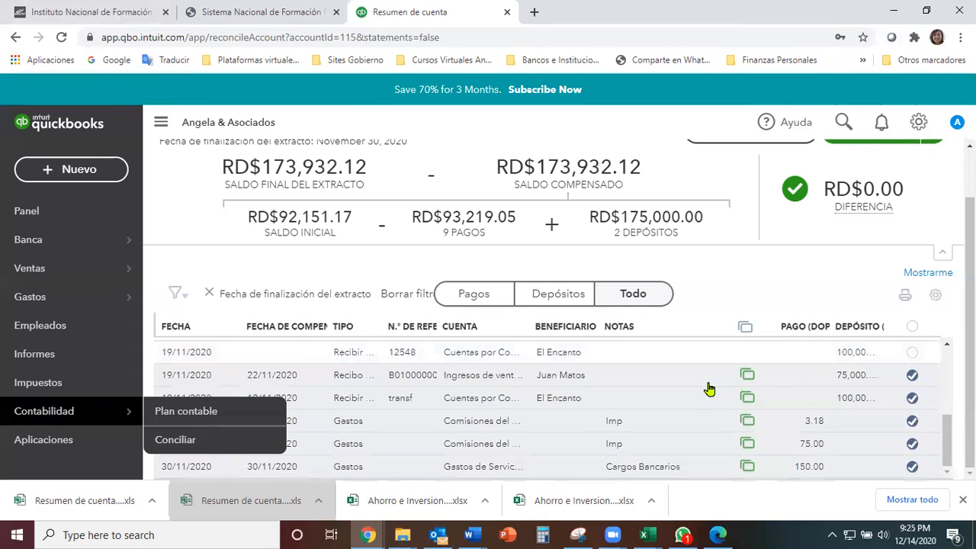
left_click_drag(948, 455, 946, 437)
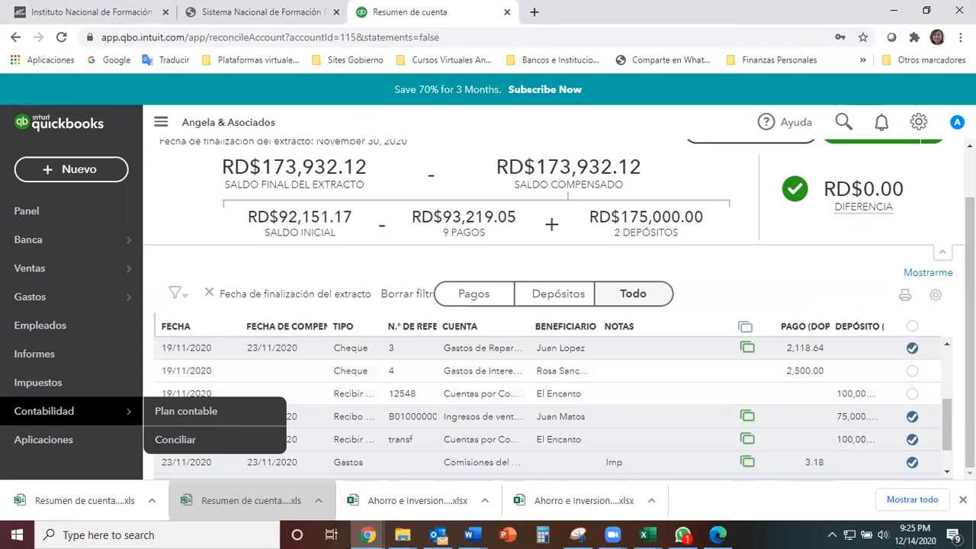
scroll(946, 419, "up", 2)
scroll(946, 404, "up", 2)
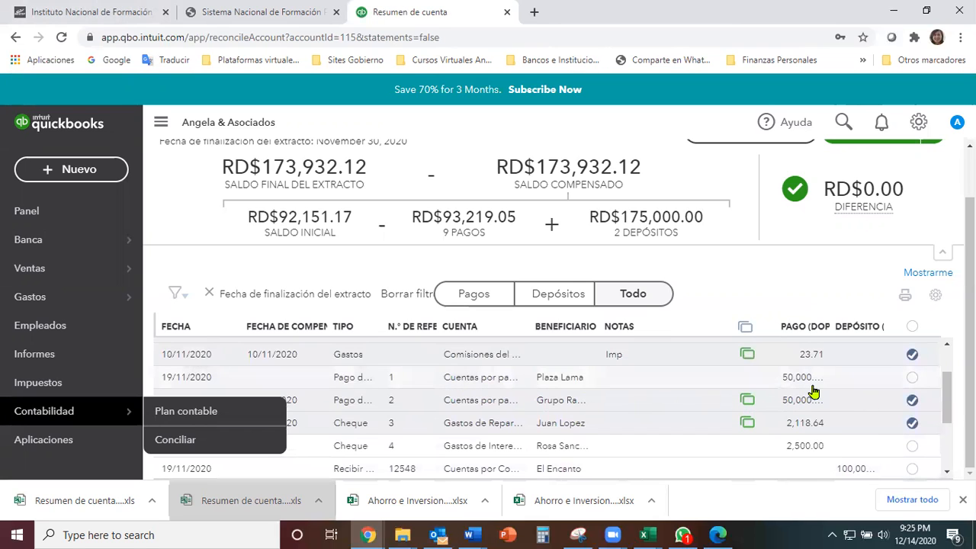
scroll(949, 403, "up", 3)
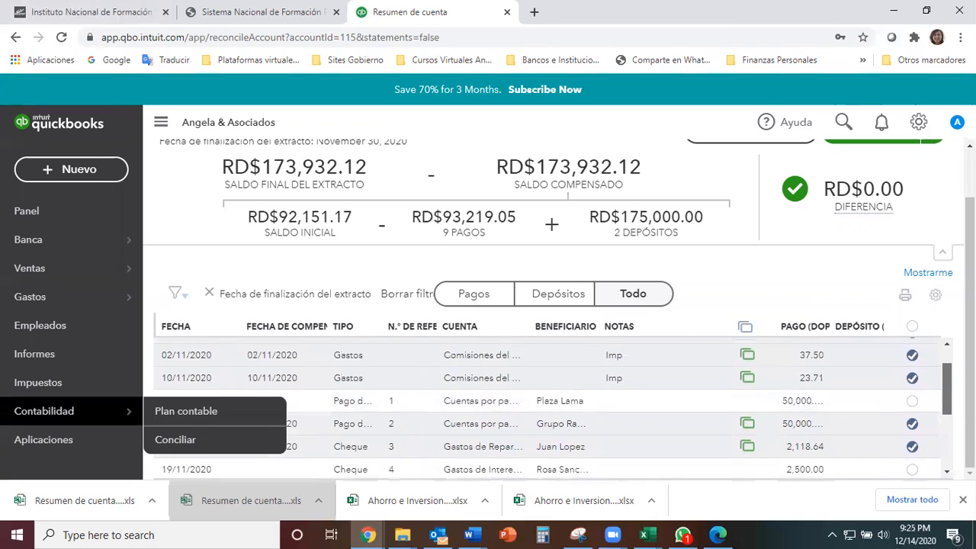
scroll(946, 404, "down", 6)
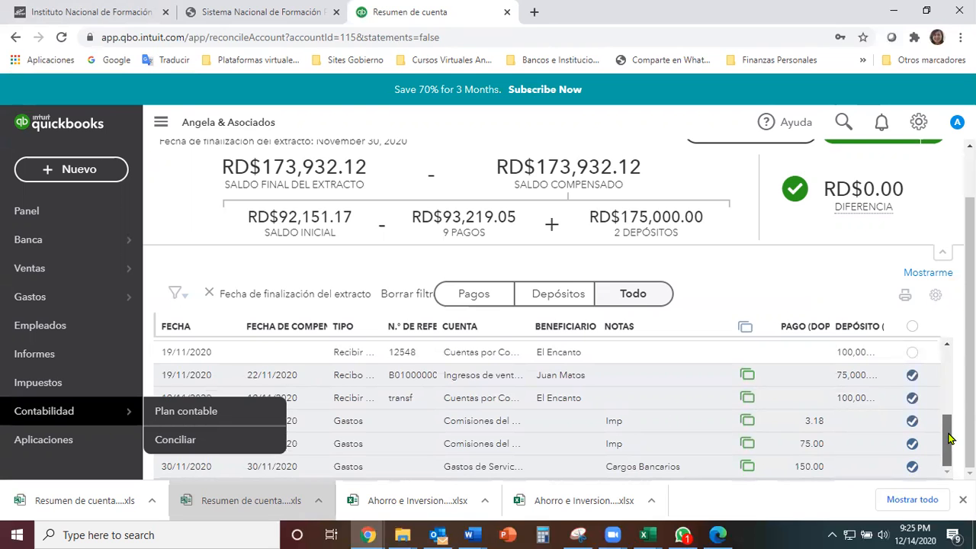
scroll(949, 441, "up", 6)
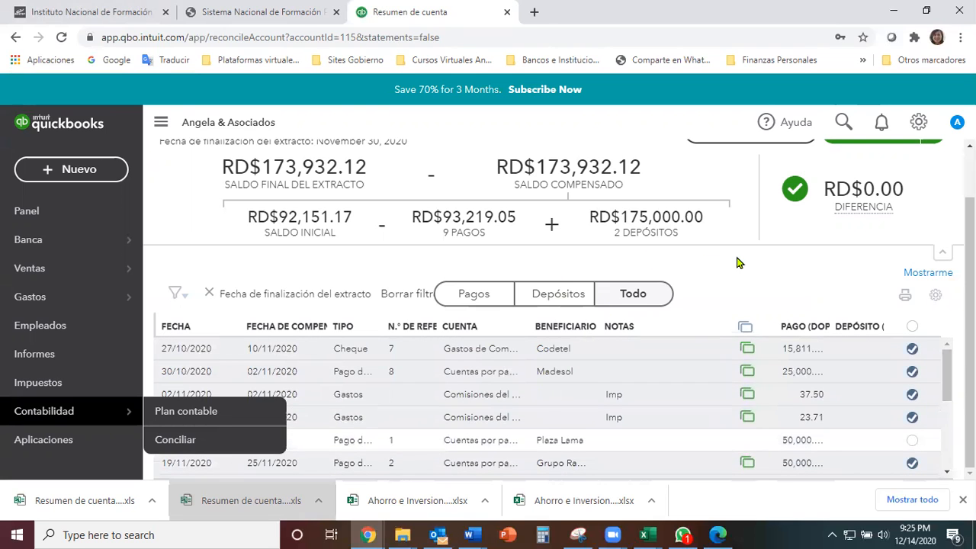
mouse_move(874, 221)
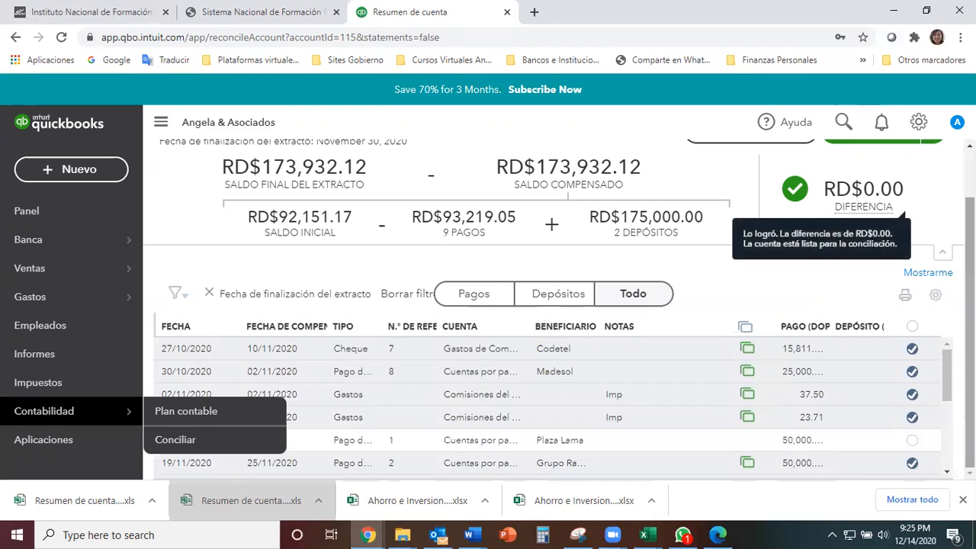
Step: Finalize the Banco BHD reconciliation, close the confirmation and check the starting balance offered for the next statement
scroll(874, 221, "up", 1)
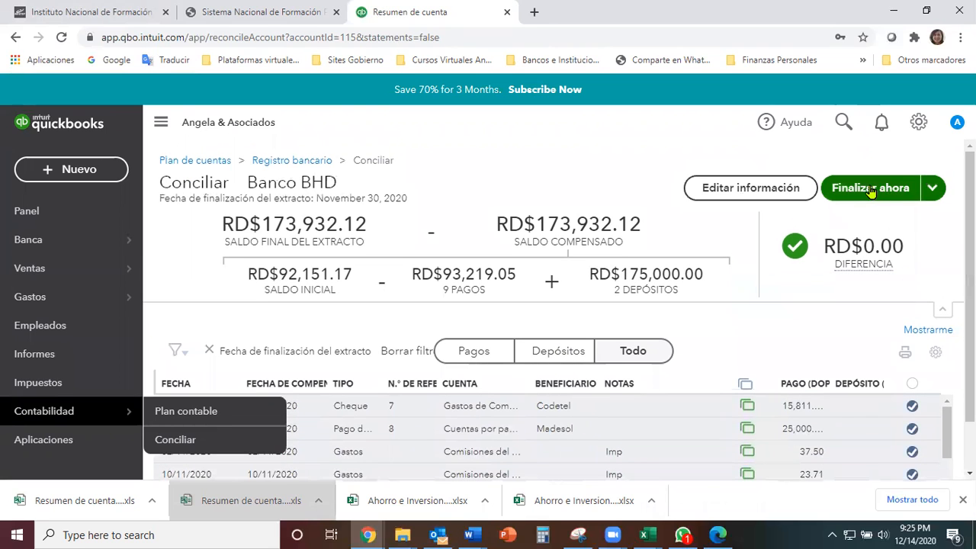
left_click(932, 188)
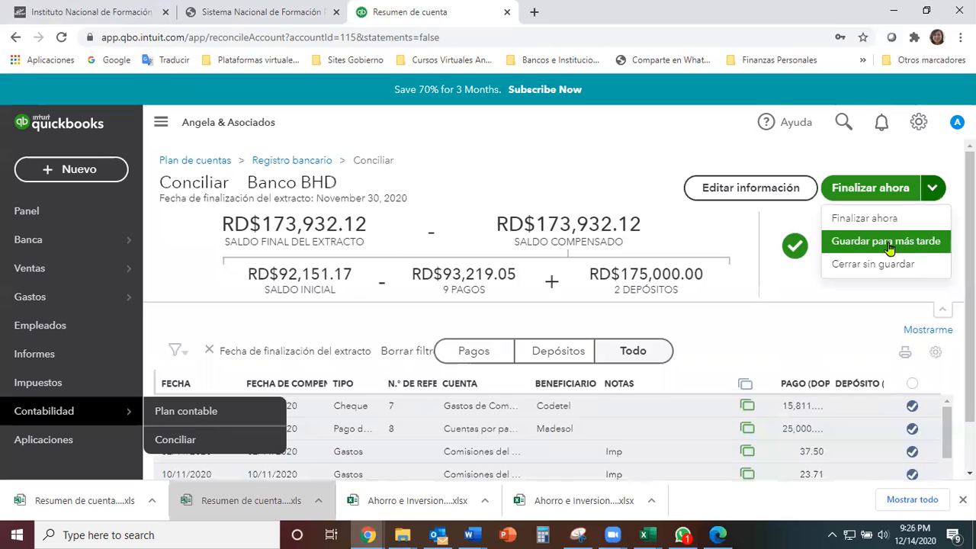
left_click(874, 189)
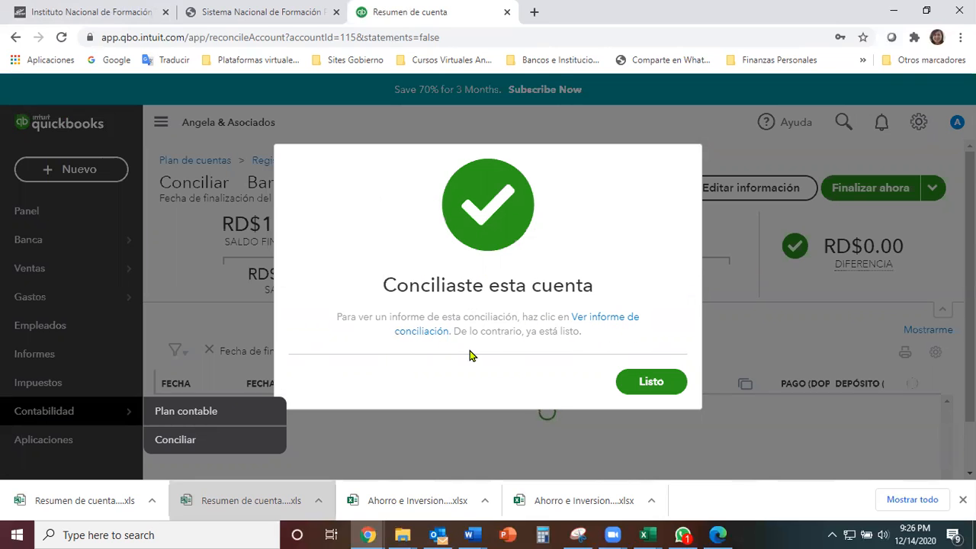
left_click(643, 383)
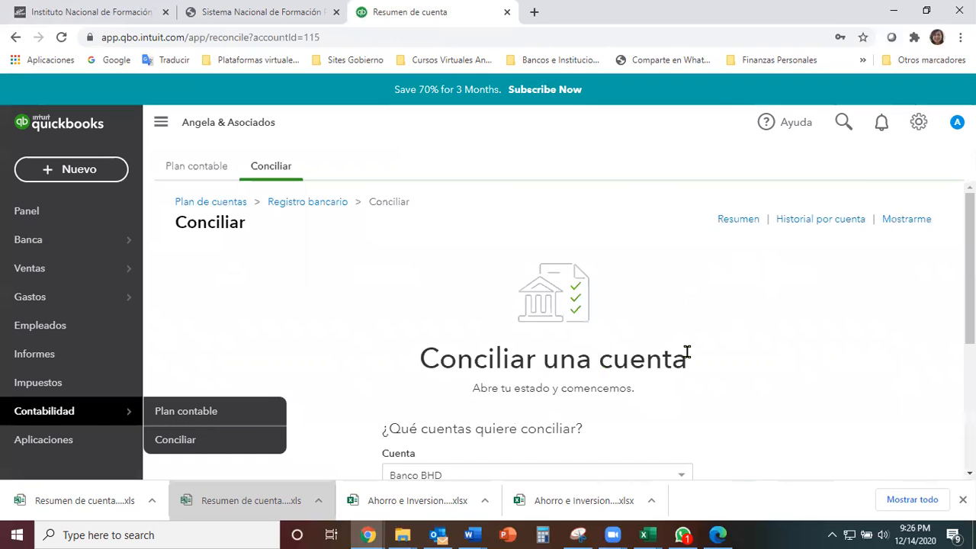
scroll(724, 351, "down", 1)
scroll(723, 352, "down", 3)
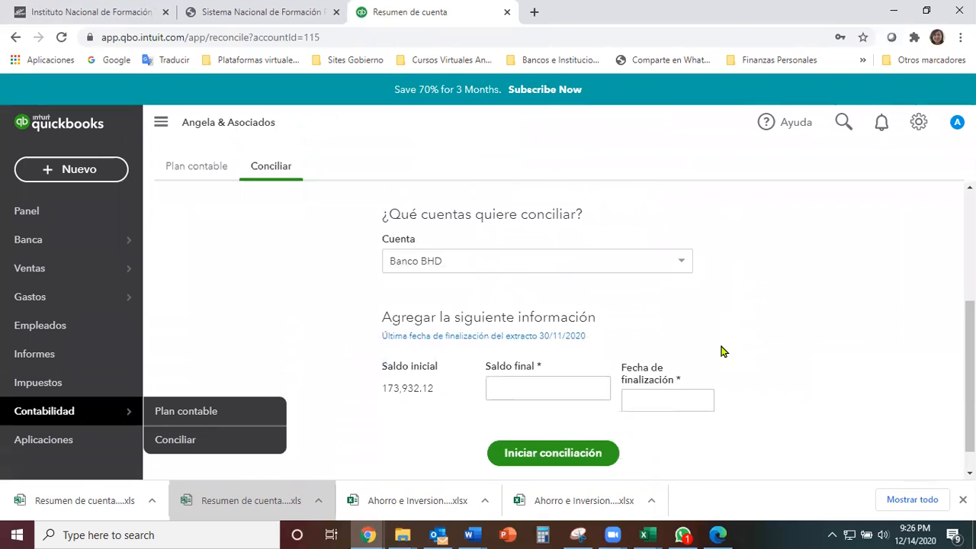
scroll(724, 351, "down", 1)
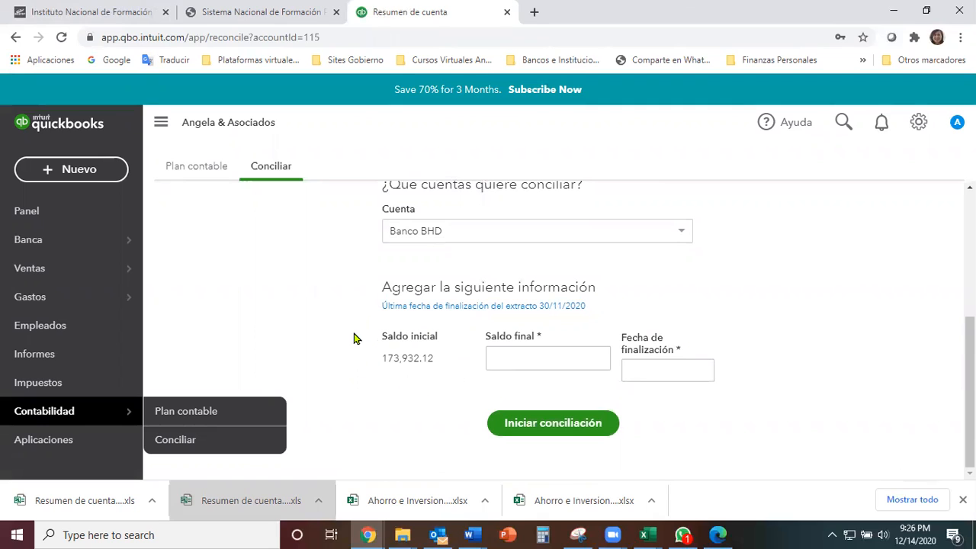
Step: Find the reconciliation reports among the favorite standard reports and open the reconciliation history by account
left_click(42, 360)
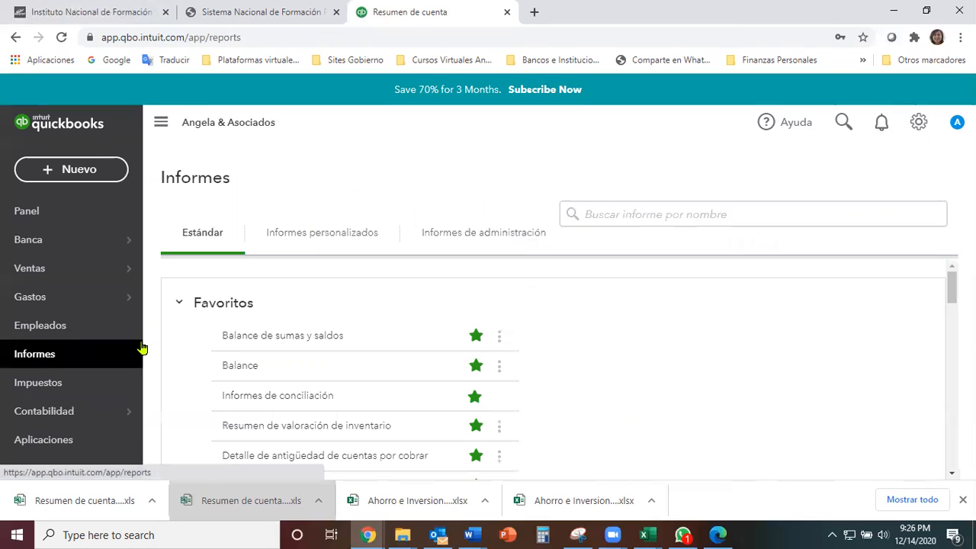
scroll(519, 351, "down", 5)
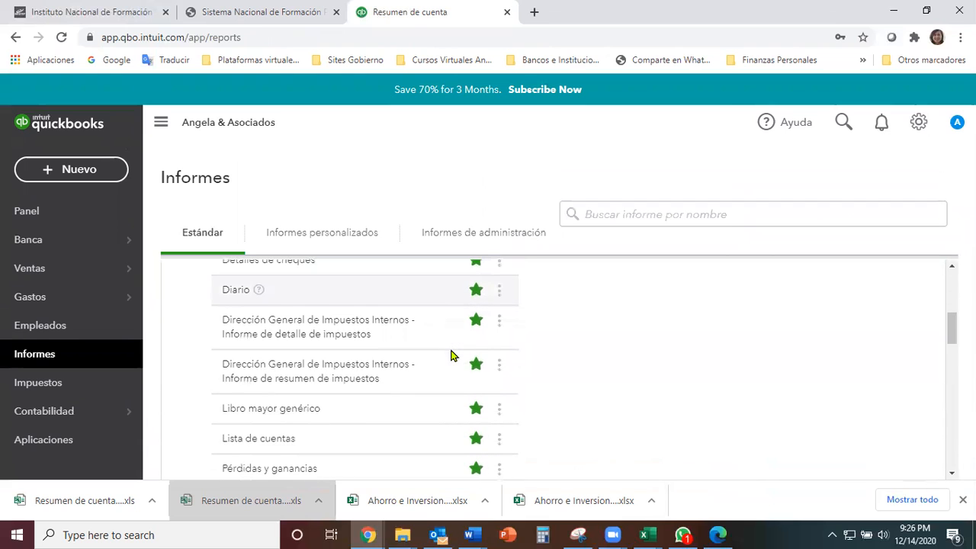
scroll(450, 355, "down", 2)
scroll(449, 358, "up", 1)
scroll(384, 362, "up", 2)
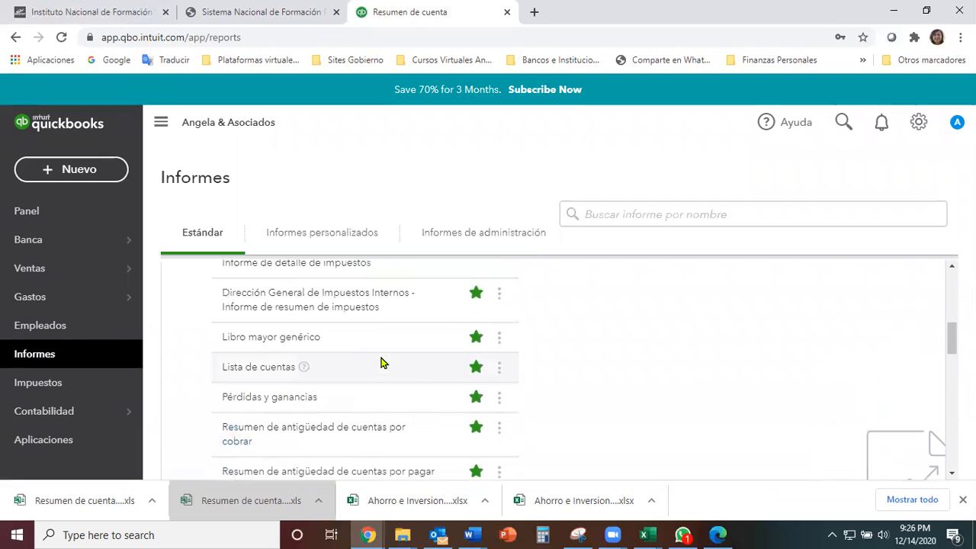
scroll(371, 359, "up", 1)
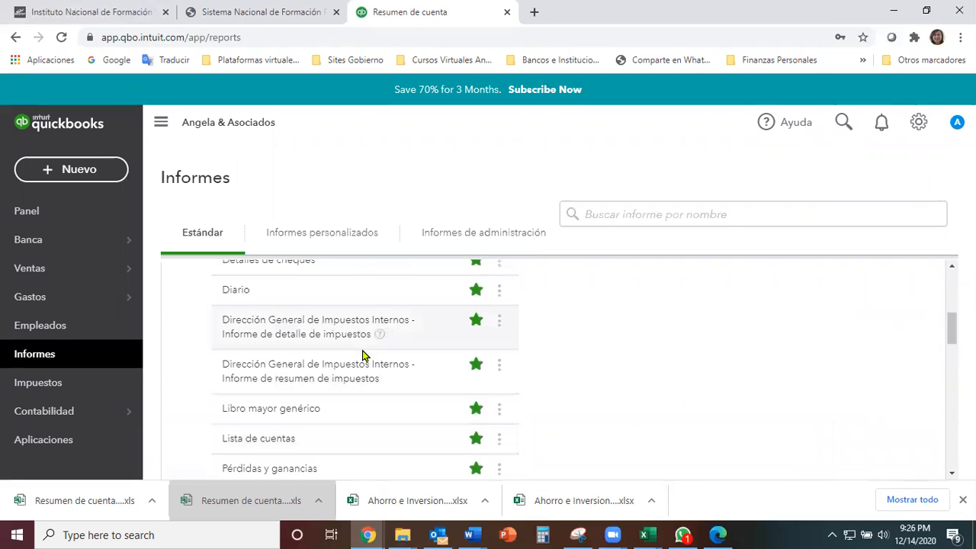
scroll(364, 379, "up", 1)
scroll(365, 375, "up", 1)
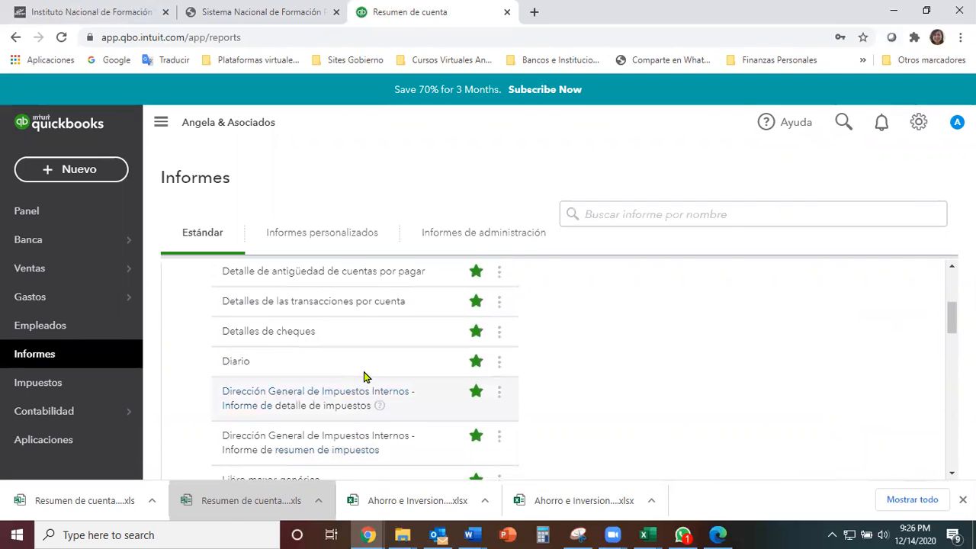
scroll(362, 374, "up", 2)
scroll(363, 375, "up", 2)
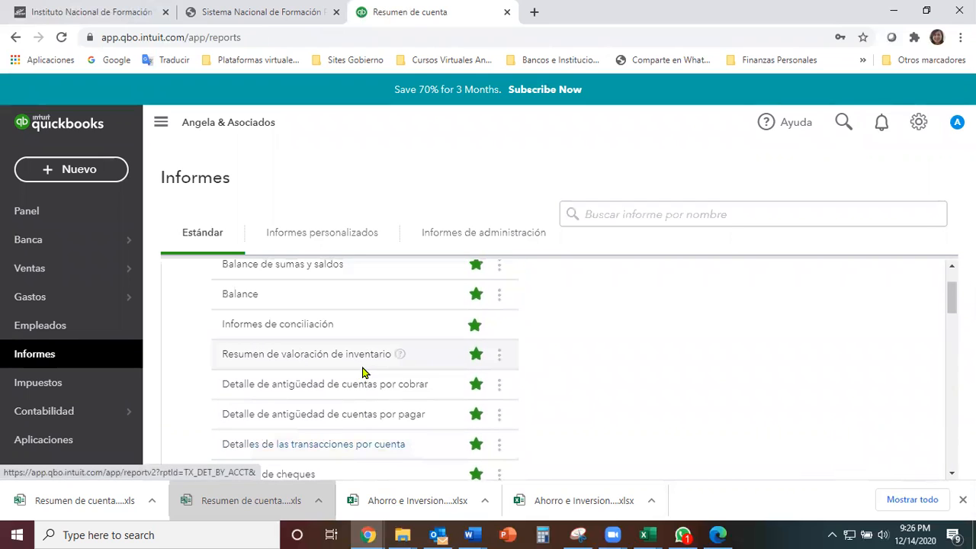
left_click(304, 326)
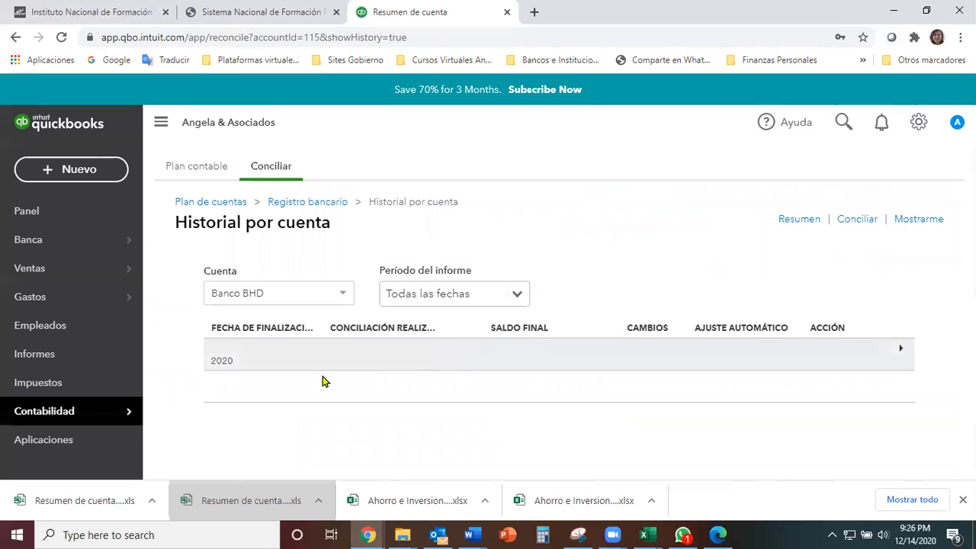
Step: Expand the 2020 history of Banco BHD, open the reconciliation report for 30/11/2020 and examine its summary and cleared payments
left_click(218, 361)
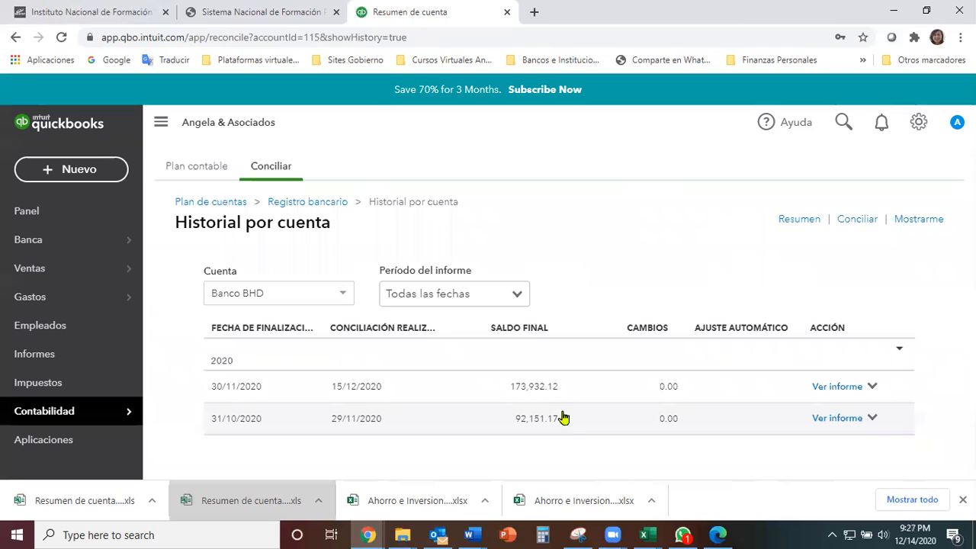
left_click(839, 387)
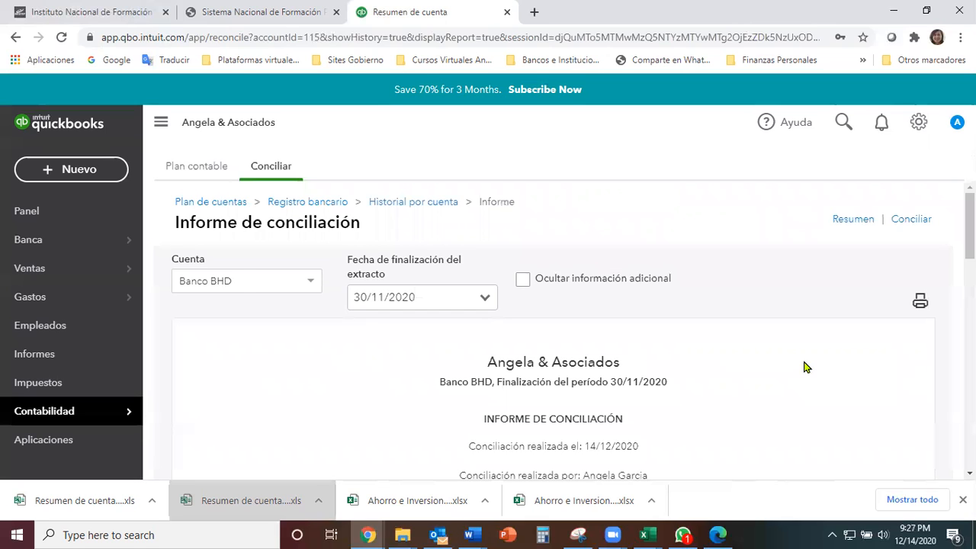
scroll(806, 367, "down", 1)
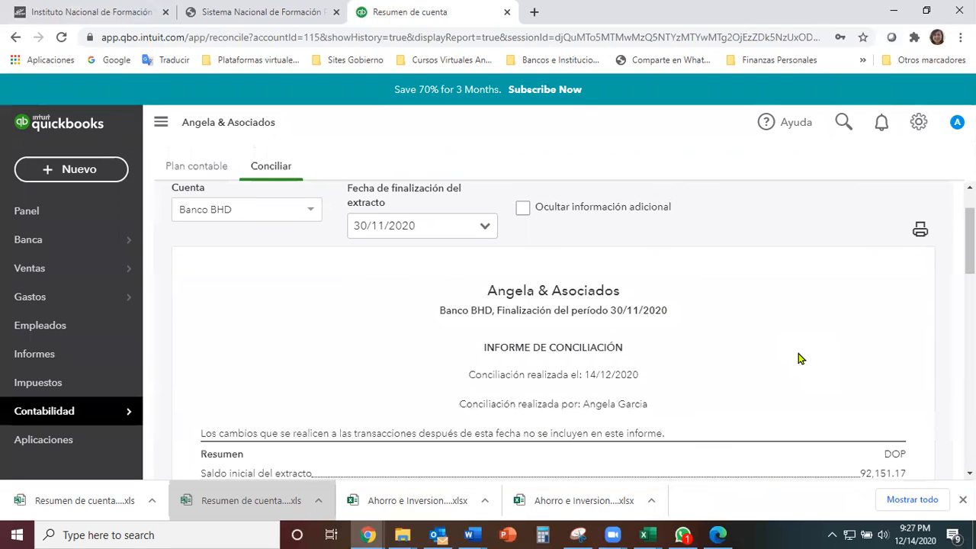
scroll(745, 320, "down", 2)
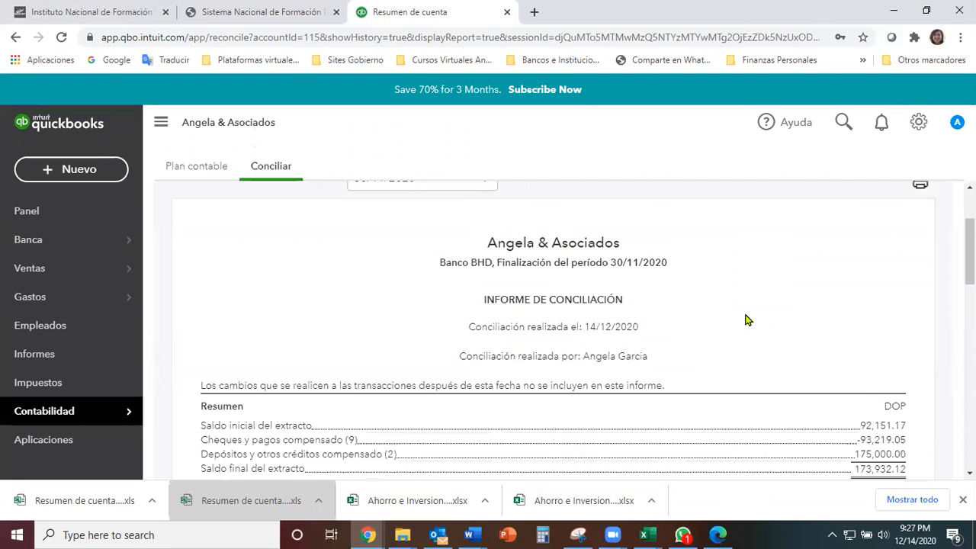
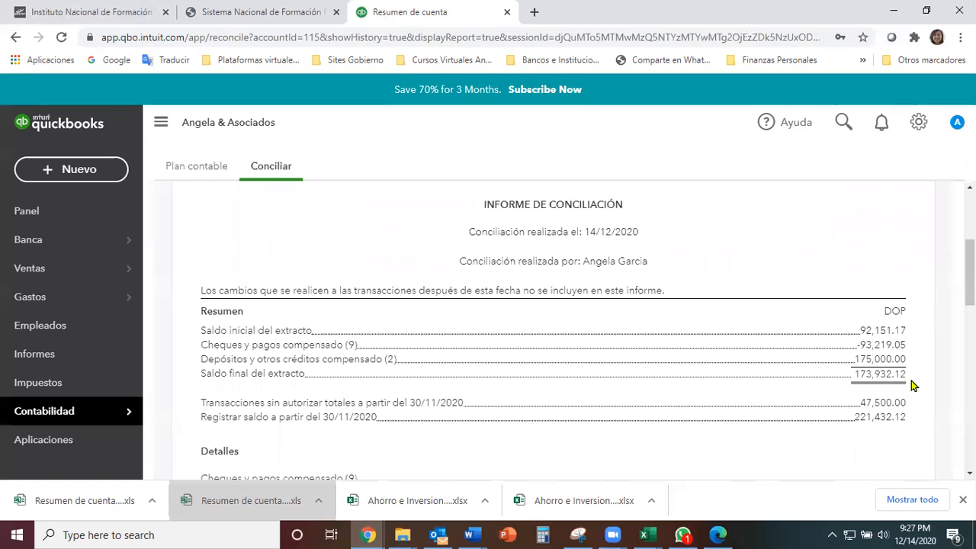
scroll(915, 384, "down", 5)
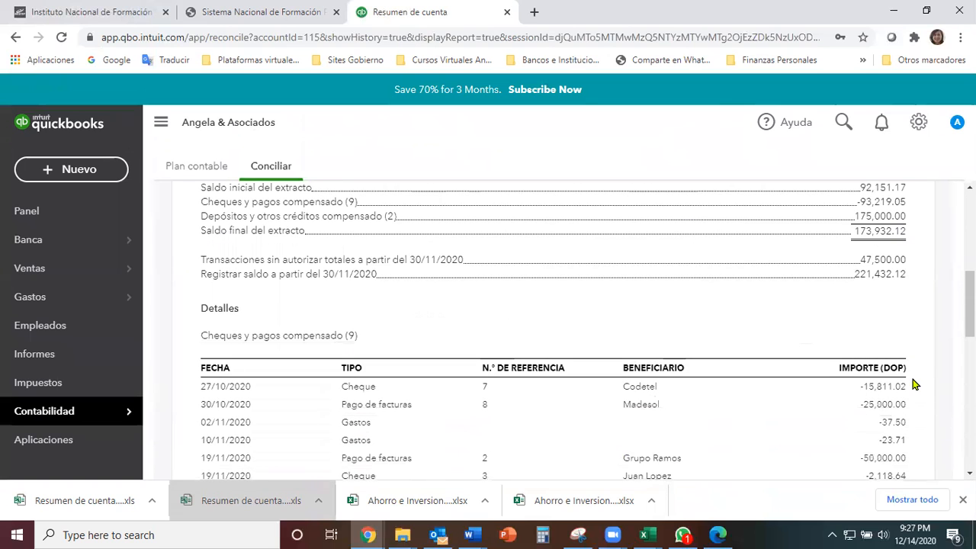
Step: Examine the cleared payments, cleared deposits and additional outstanding items in the Banco BHD reconciliation report against its summary
scroll(915, 379, "down", 1)
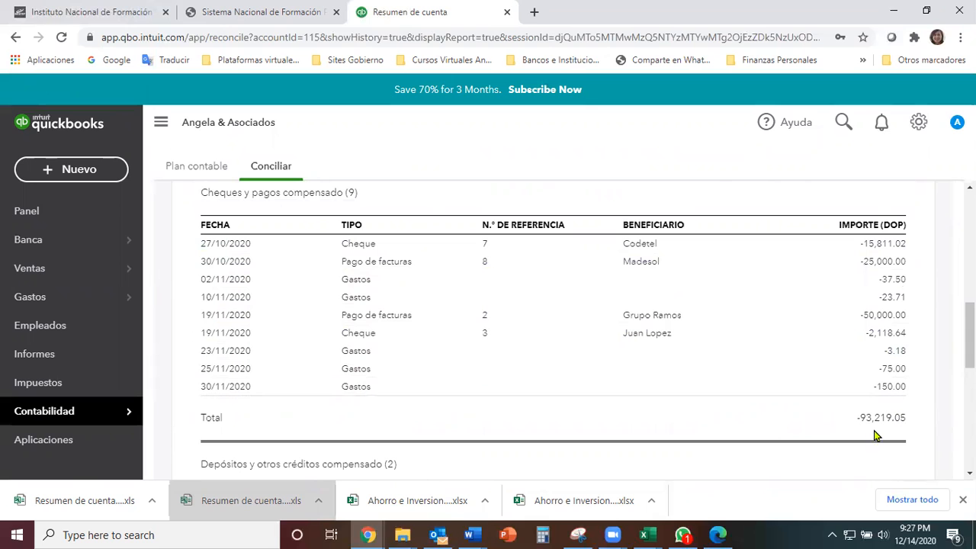
scroll(921, 399, "up", 3)
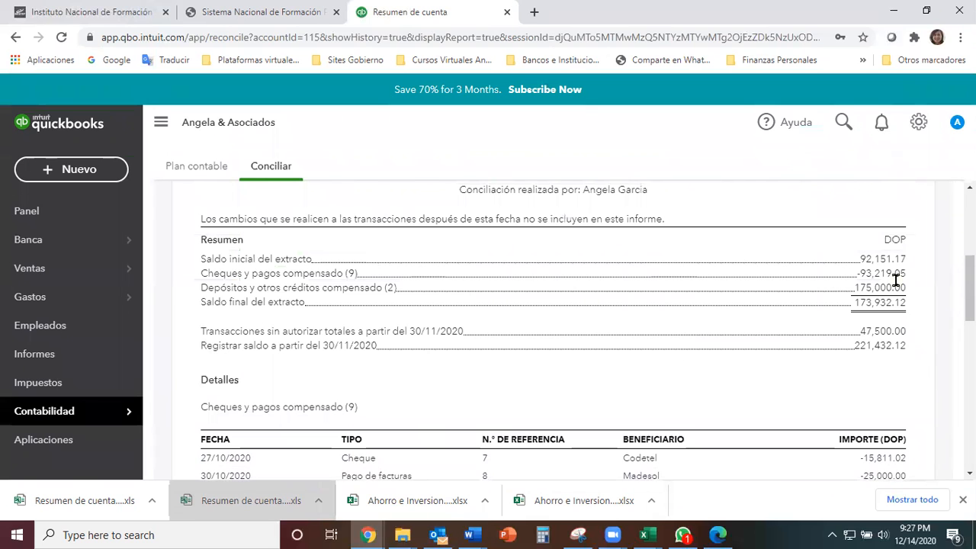
scroll(914, 406, "down", 3)
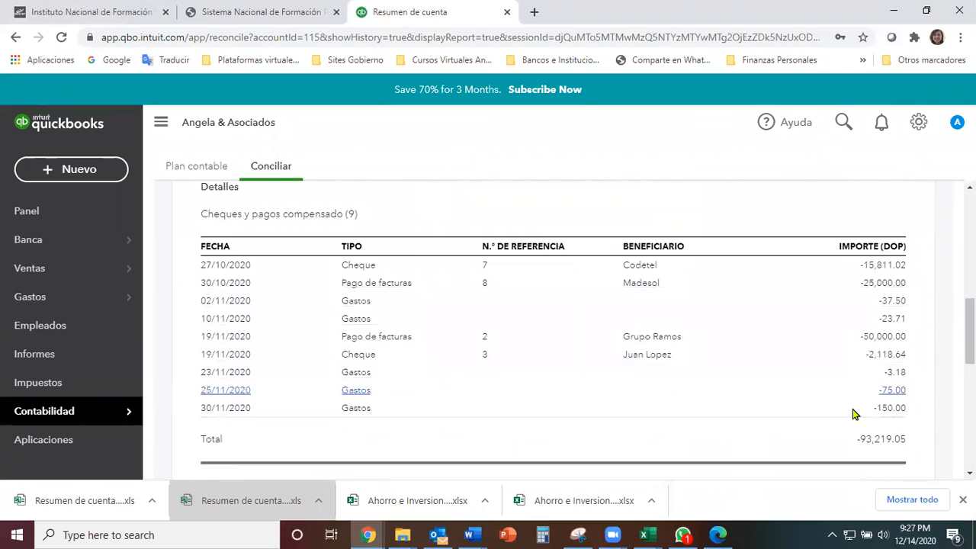
scroll(817, 376, "down", 3)
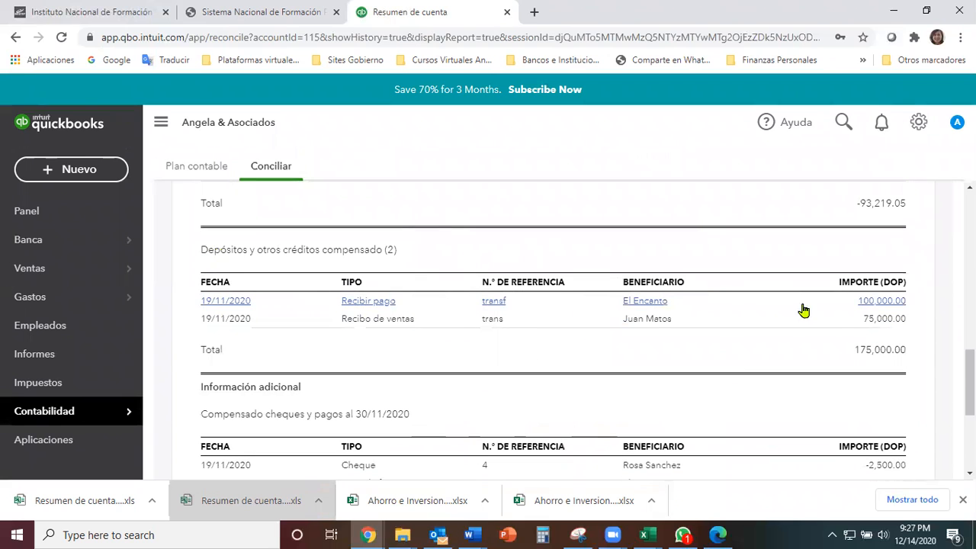
scroll(892, 353, "down", 2)
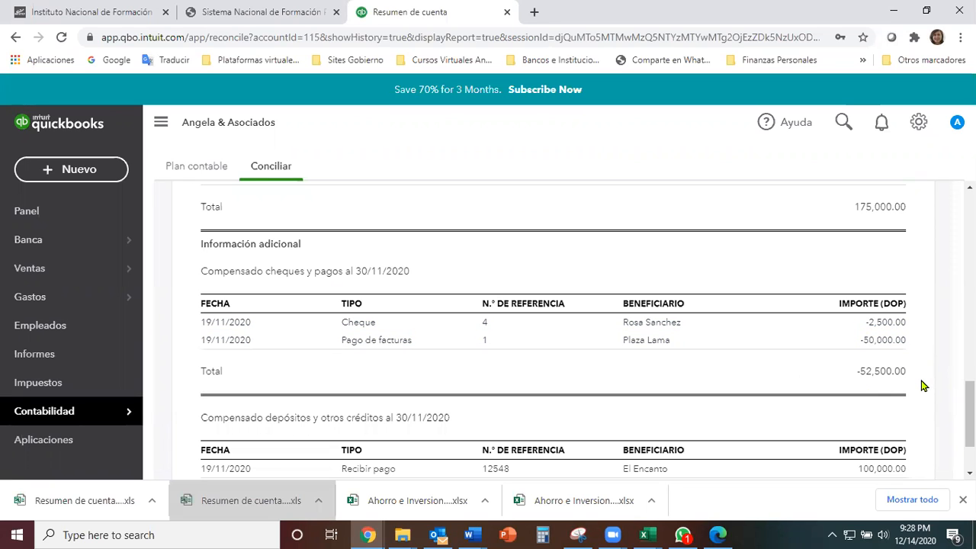
scroll(921, 385, "down", 3)
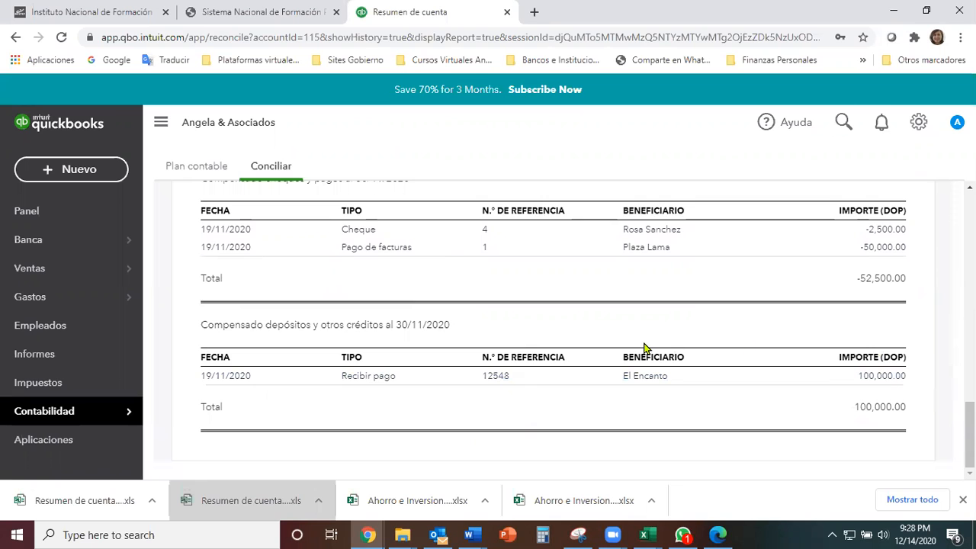
scroll(633, 320, "up", 2)
scroll(555, 379, "up", 2)
scroll(554, 379, "up", 8)
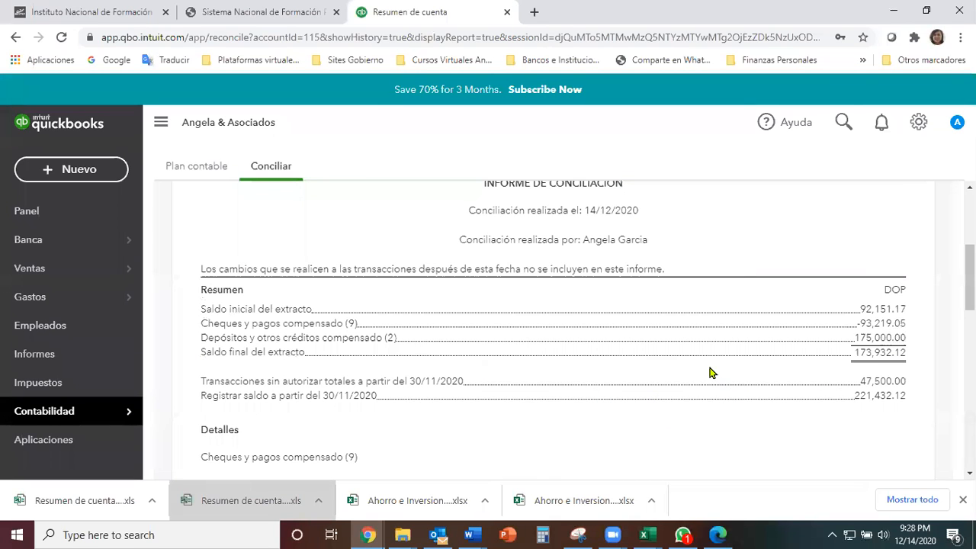
Step: Recheck the report from the statement's ending balance through the payment and deposit totals to the items outstanding at 30/11/2020
scroll(709, 372, "down", 1)
scroll(709, 372, "down", 1)
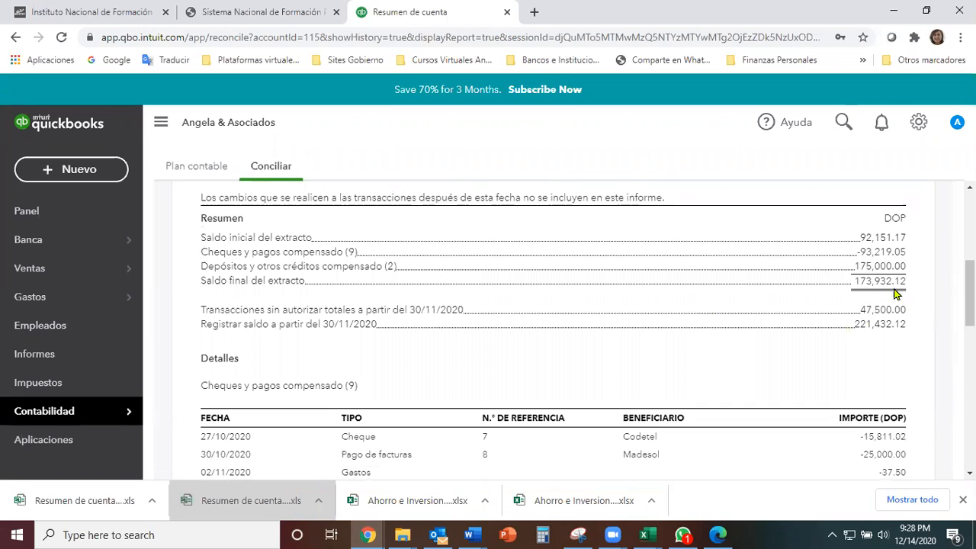
scroll(583, 344, "down", 2)
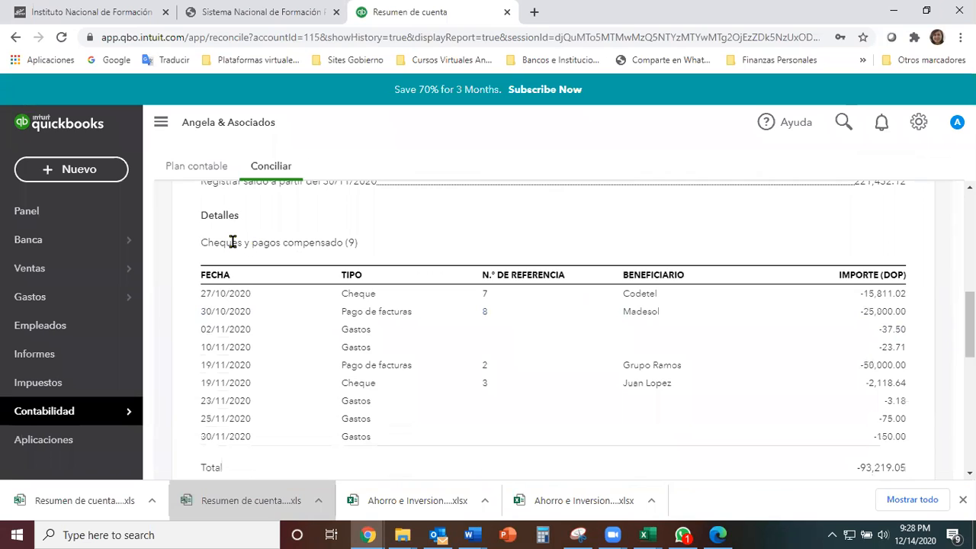
scroll(889, 317, "down", 2)
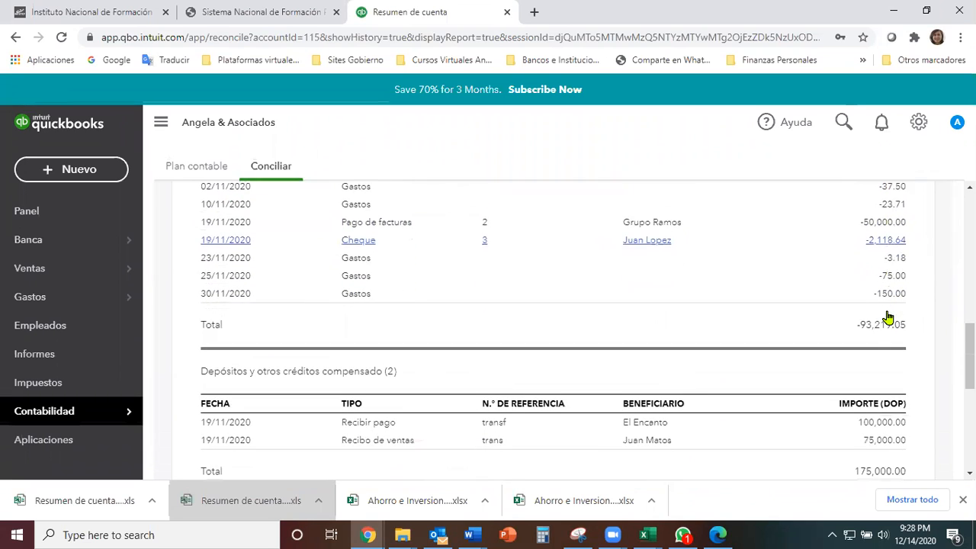
scroll(889, 318, "down", 1)
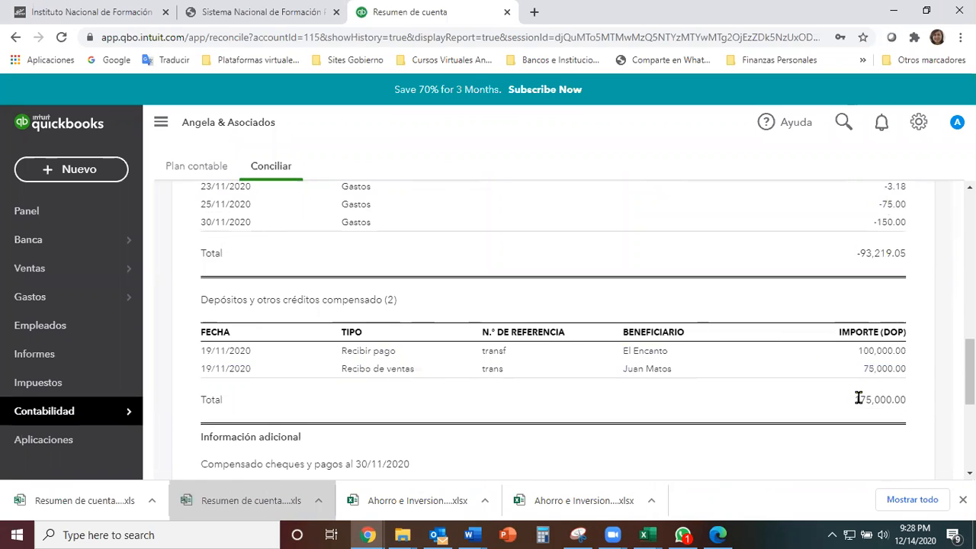
scroll(686, 377, "down", 2)
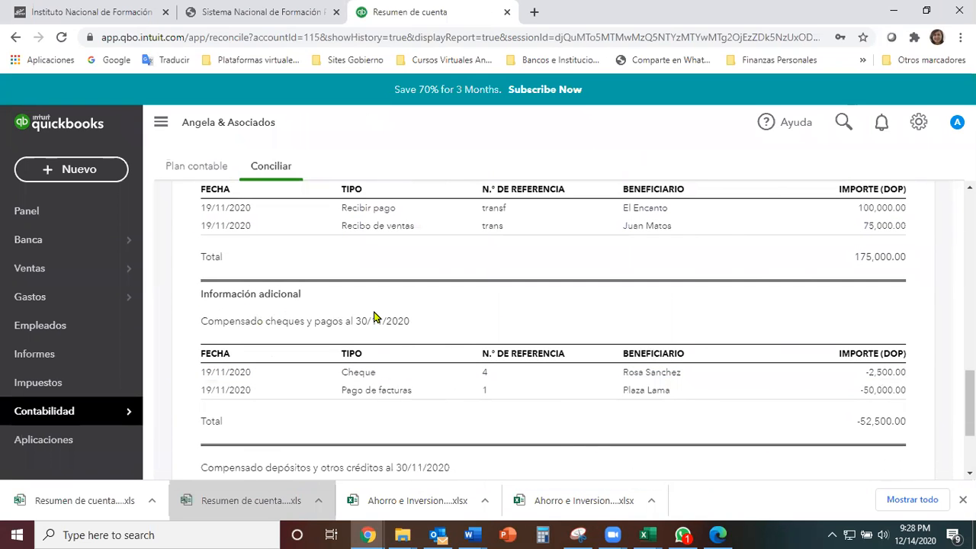
scroll(911, 342, "down", 1)
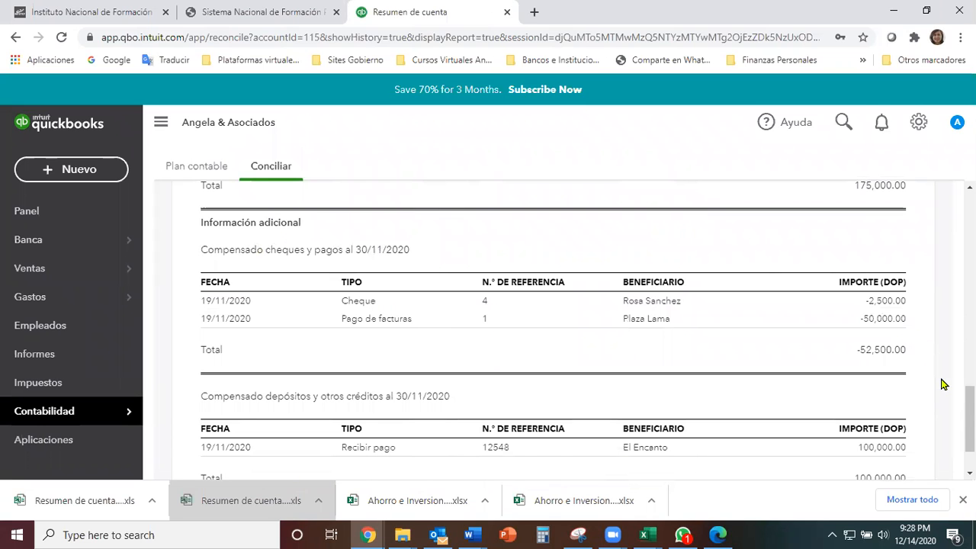
scroll(969, 419, "down", 1)
Step: Print the reconciliation report to a PDF in Downloads named "Conciliacion BHD Nov 2020"
scroll(969, 419, "up", 10)
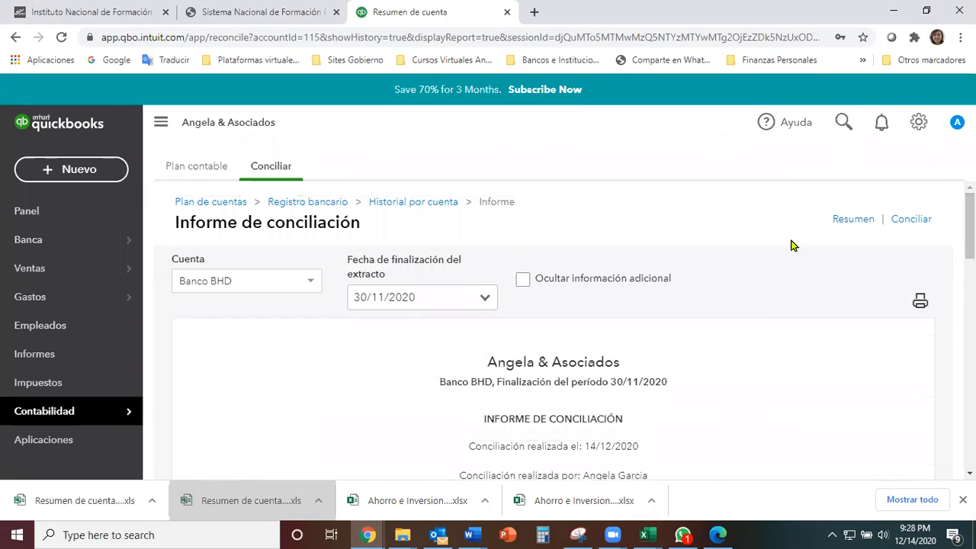
left_click(920, 301)
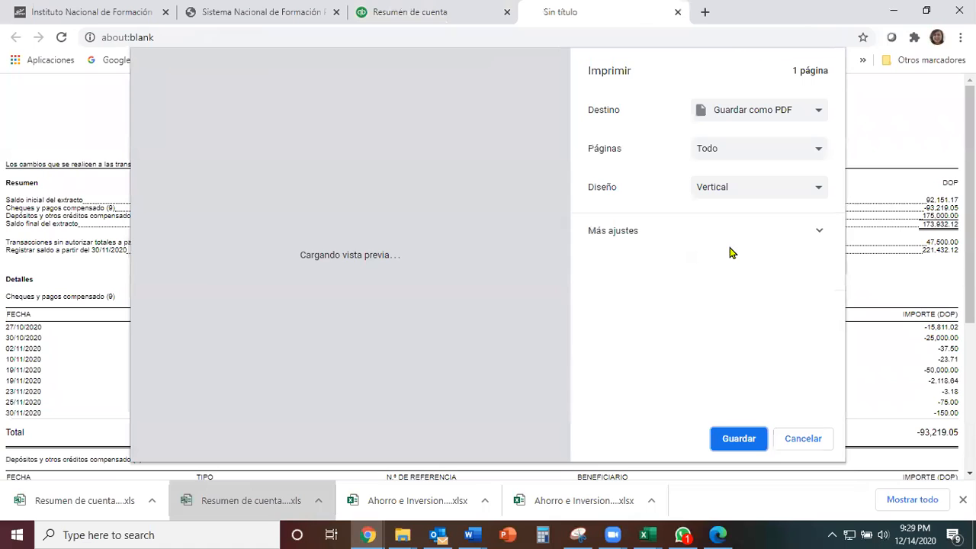
left_click(736, 438)
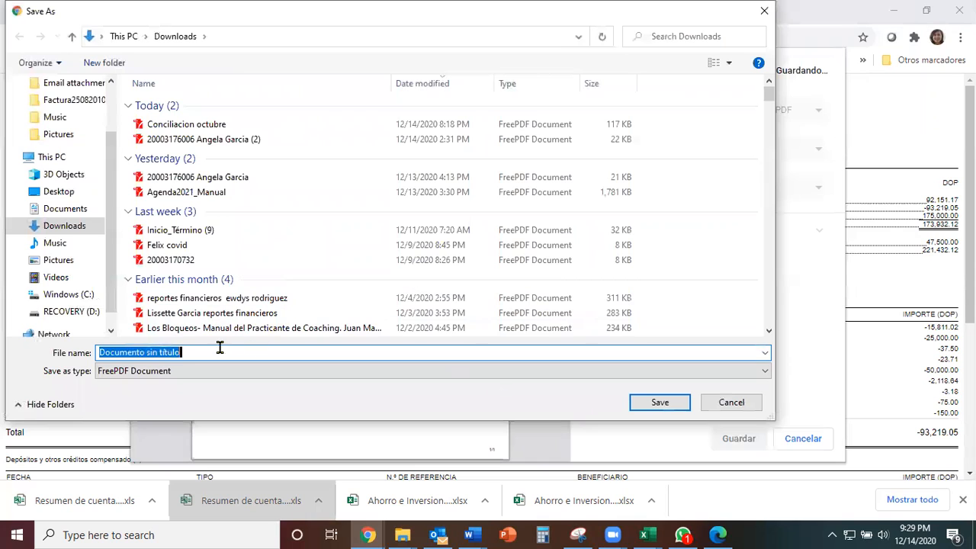
type("Conciliacion BHD Nov 2")
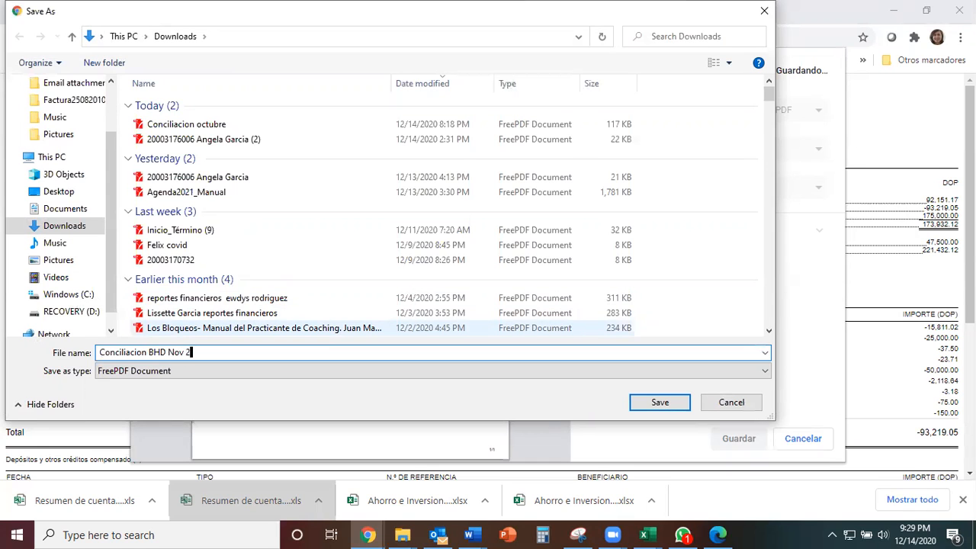
type("020")
key("Return")
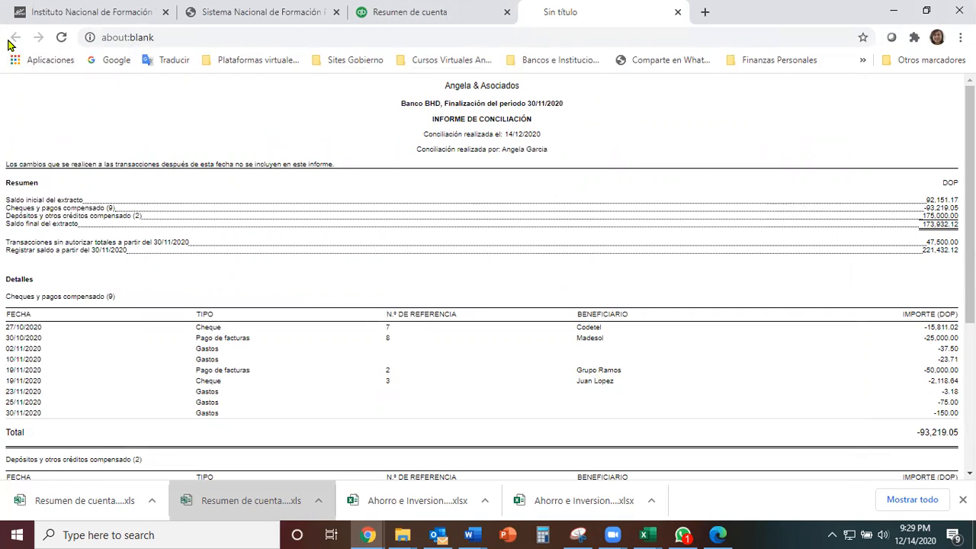
Step: Return to the reconciliation report in QuickBooks and open the summary of reconciliations
left_click(420, 17)
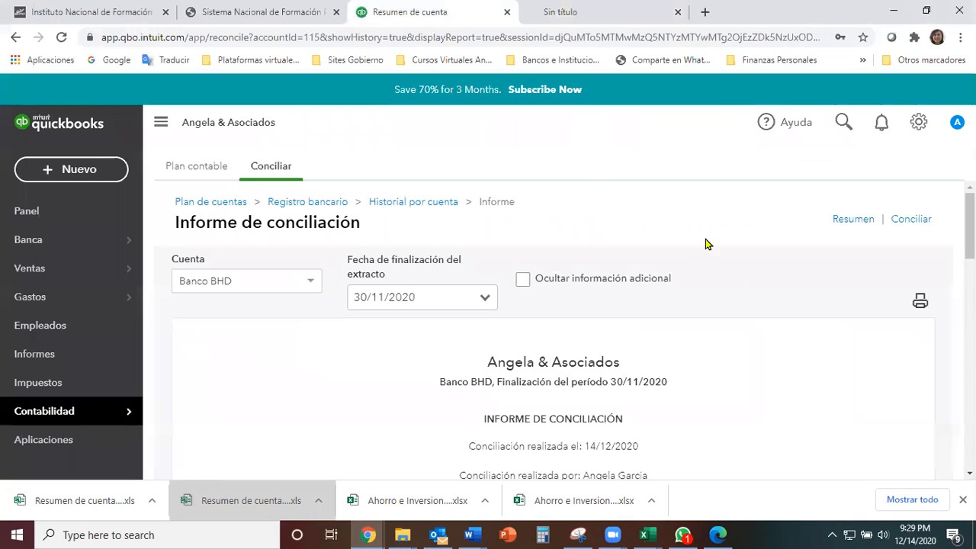
scroll(790, 358, "down", 1)
scroll(840, 281, "up", 1)
left_click(853, 220)
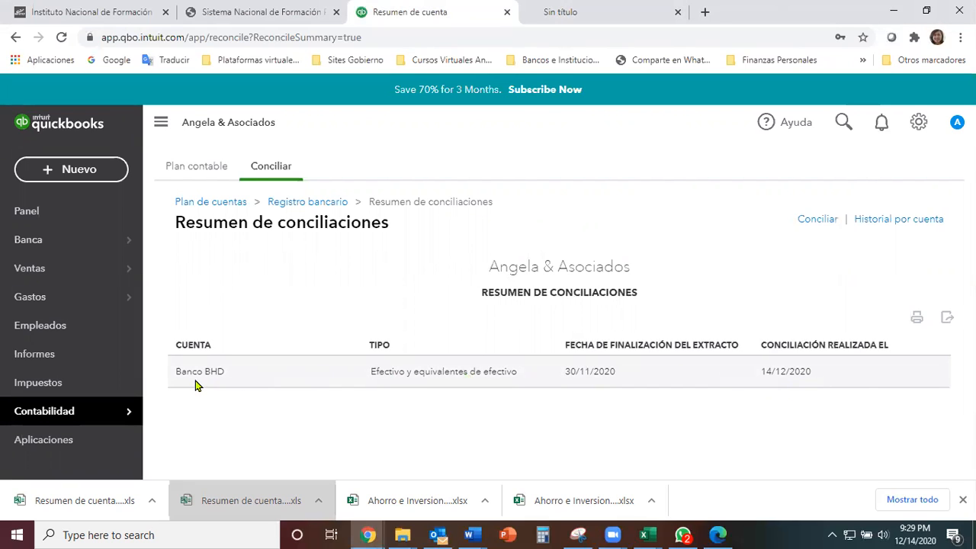
Step: Open the Banco BHD register from the banking page and examine which transactions are marked as reconciled
mouse_move(41, 243)
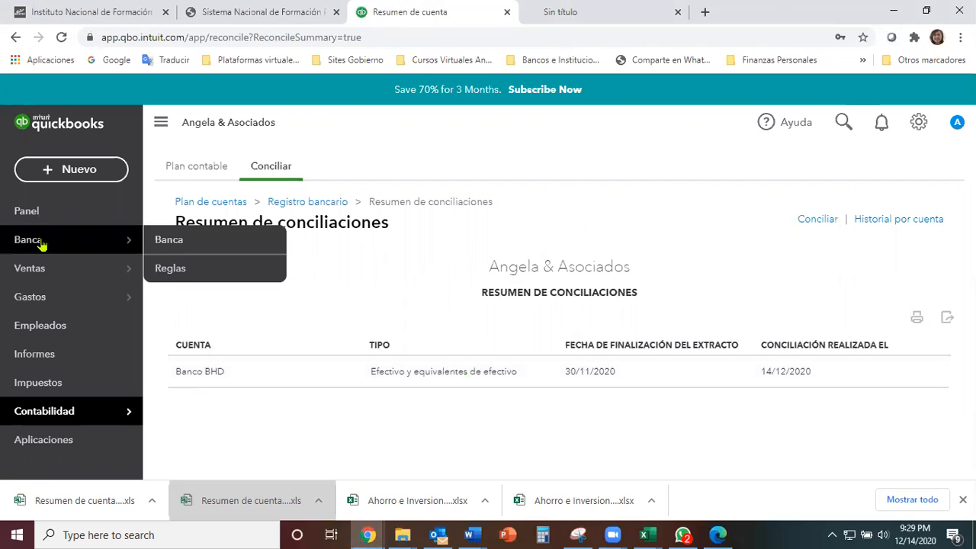
left_click(181, 242)
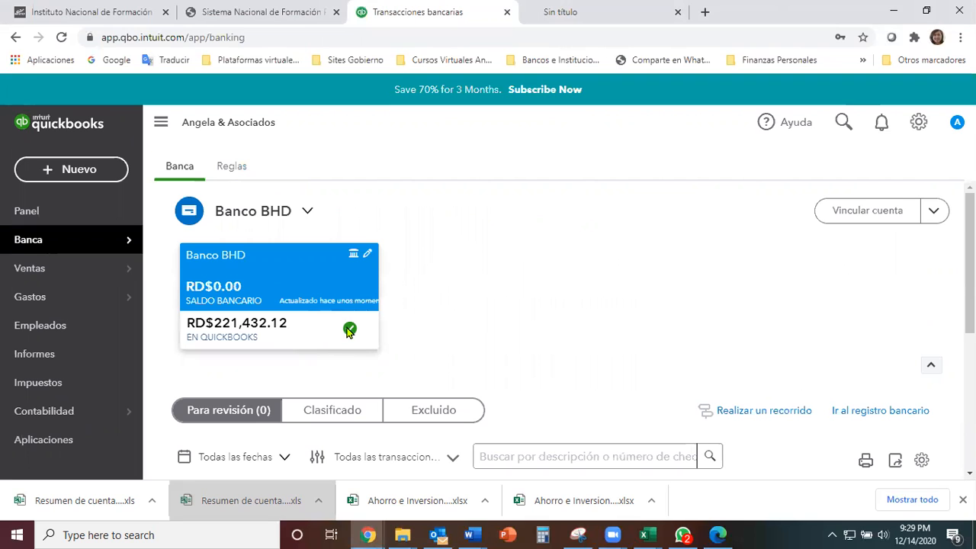
left_click(887, 410)
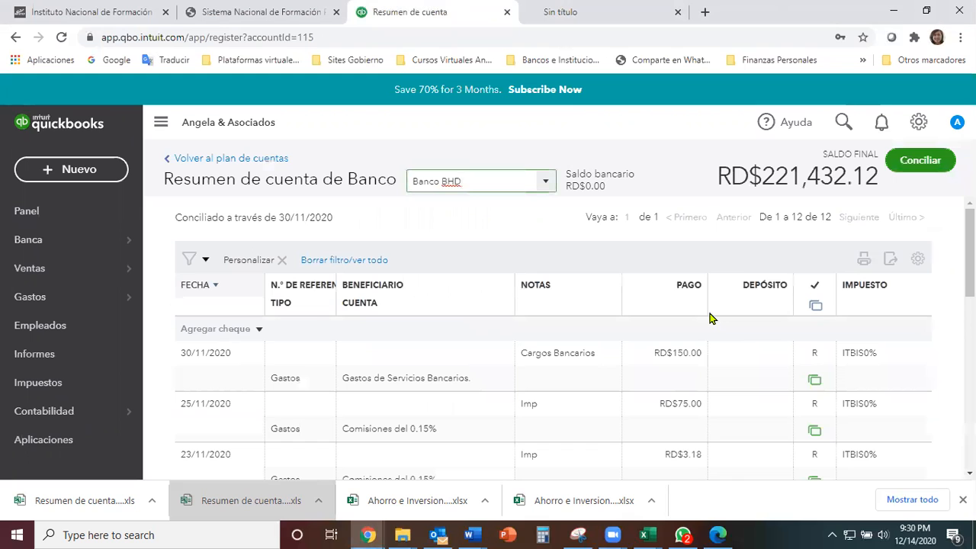
scroll(698, 315, "down", 2)
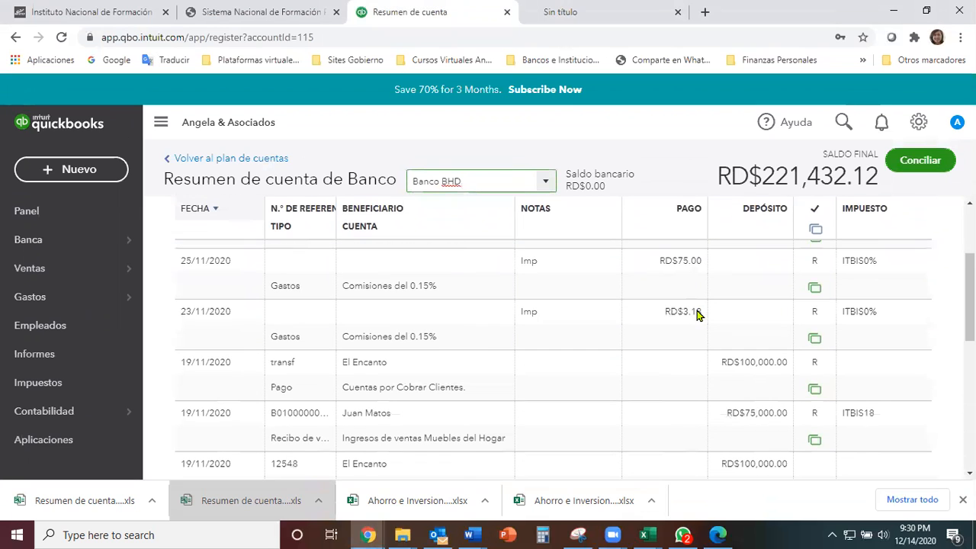
scroll(709, 347, "down", 1)
scroll(712, 355, "up", 1)
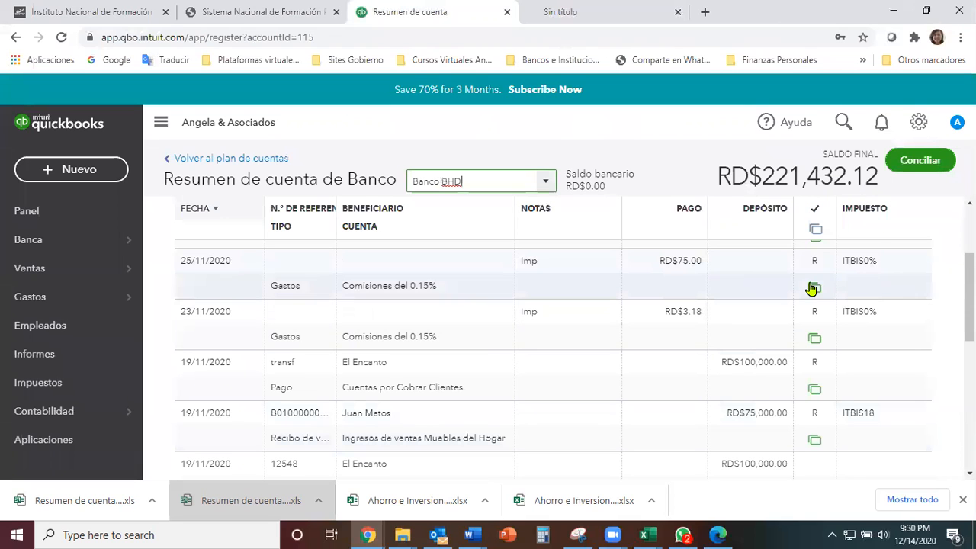
scroll(810, 285, "up", 1)
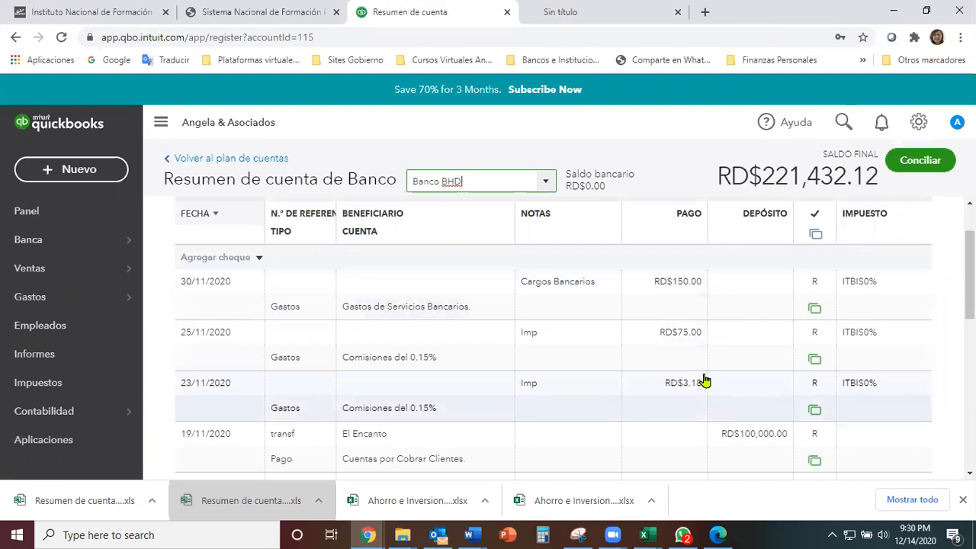
scroll(702, 384, "down", 1)
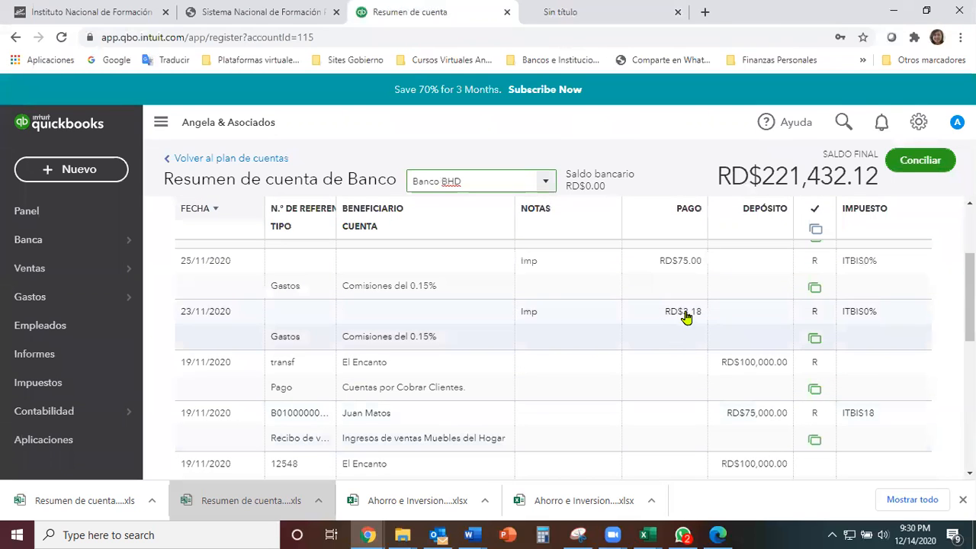
scroll(688, 338, "down", 3)
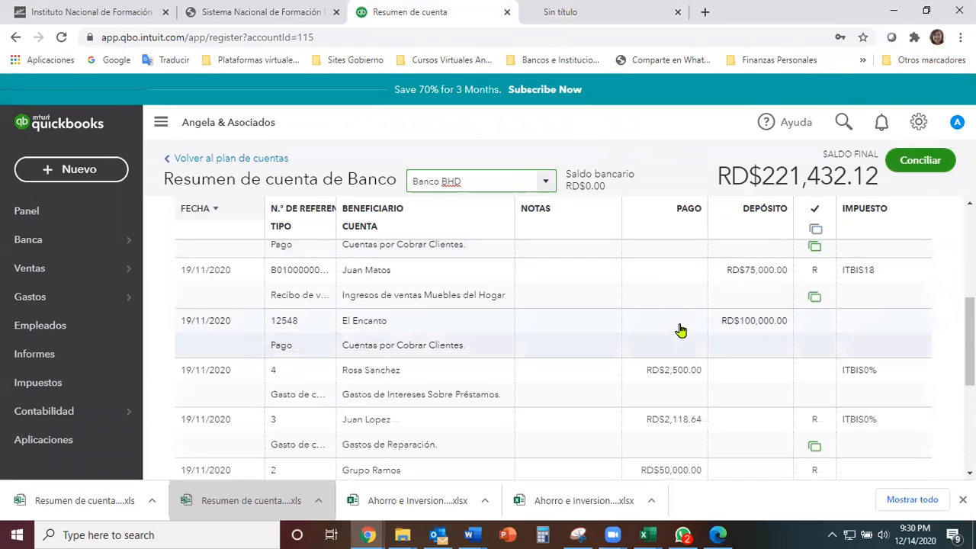
scroll(662, 340, "down", 5)
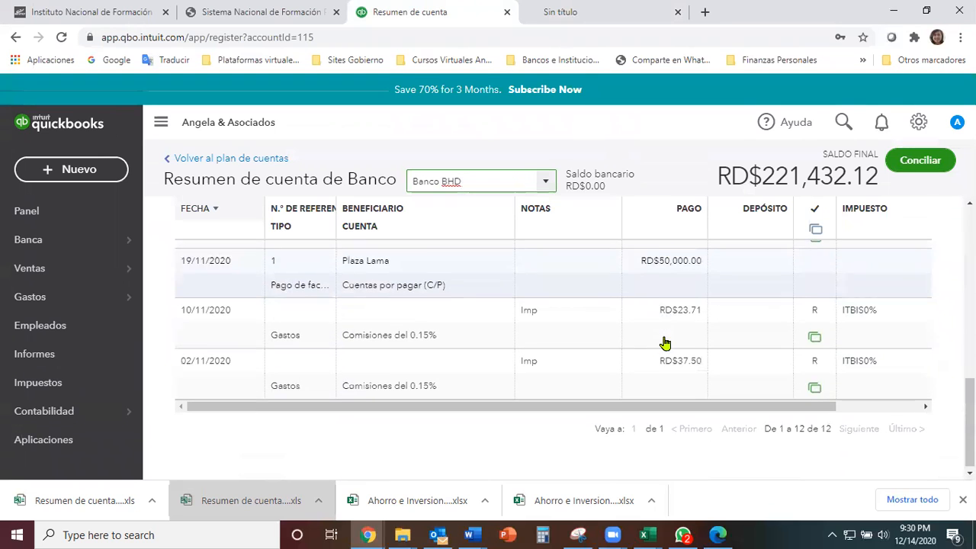
Step: Review the running balance of the Banco BHD register from the newest to the oldest transaction
left_click_drag(734, 405, 861, 406)
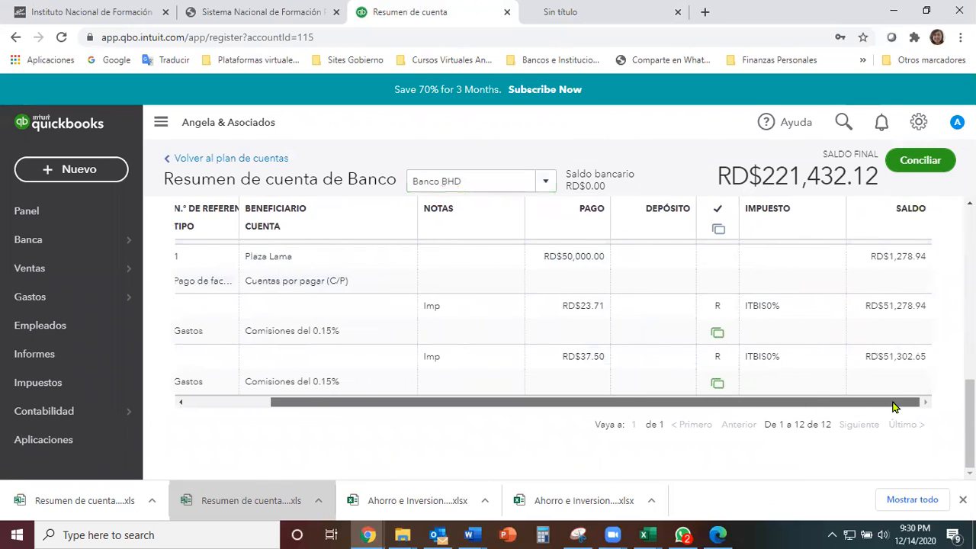
scroll(756, 394, "up", 8)
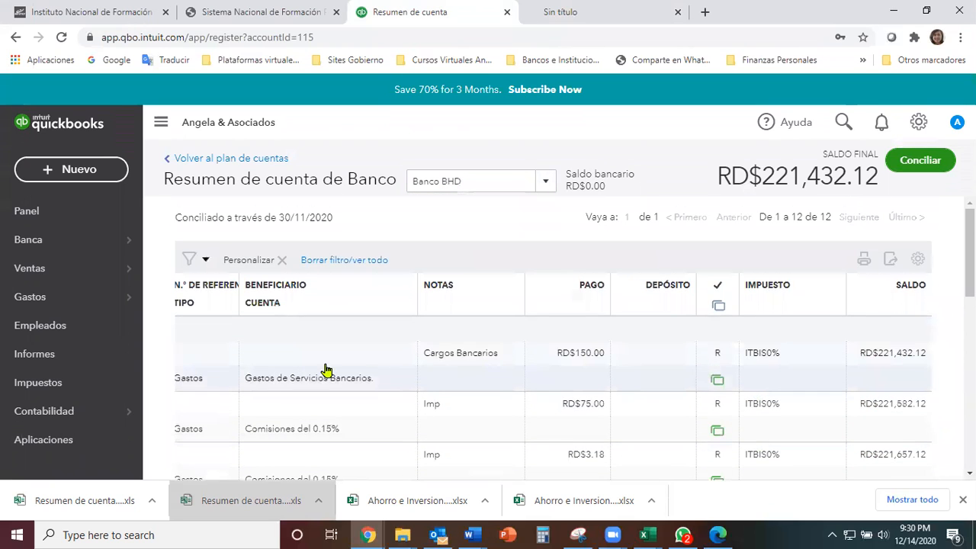
scroll(296, 443, "down", 8)
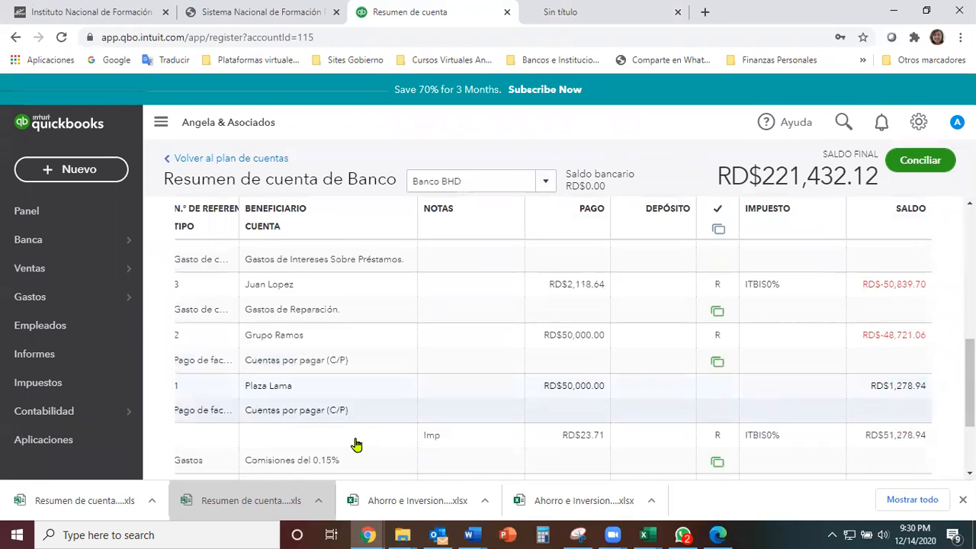
scroll(355, 443, "down", 3)
left_click_drag(424, 405, 236, 405)
scroll(234, 369, "up", 1)
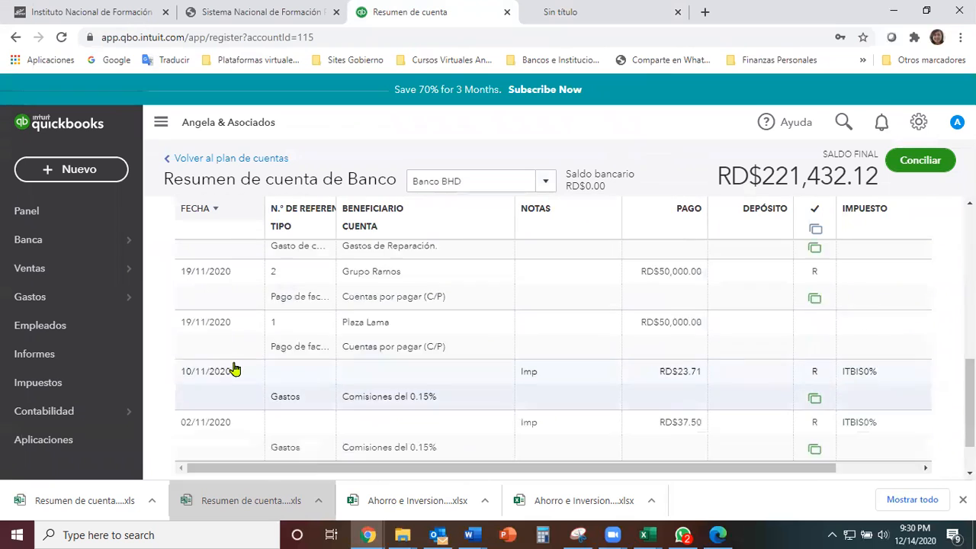
Step: Sort the Banco BHD register by date from oldest to newest and review its unreconciled transactions
scroll(229, 343, "up", 10)
left_click(214, 237)
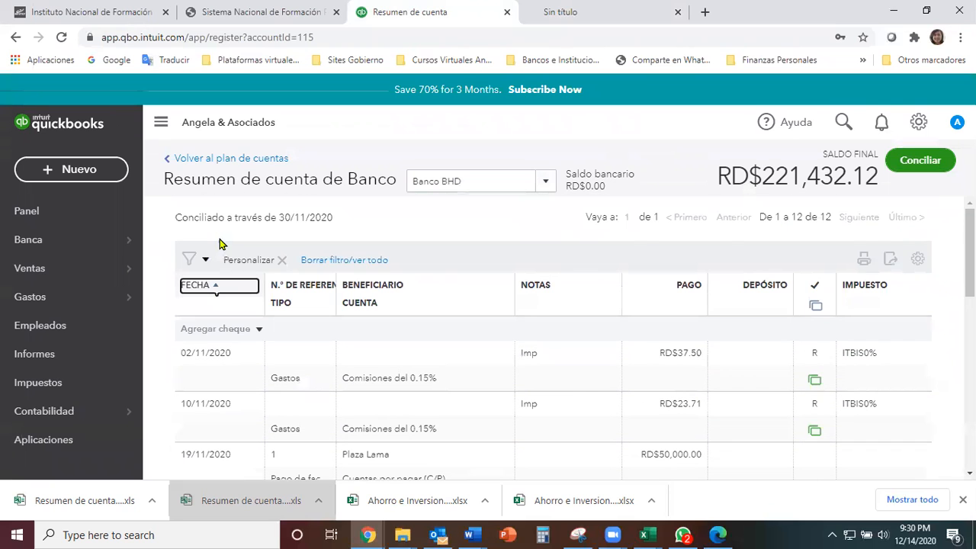
scroll(770, 385, "down", 4)
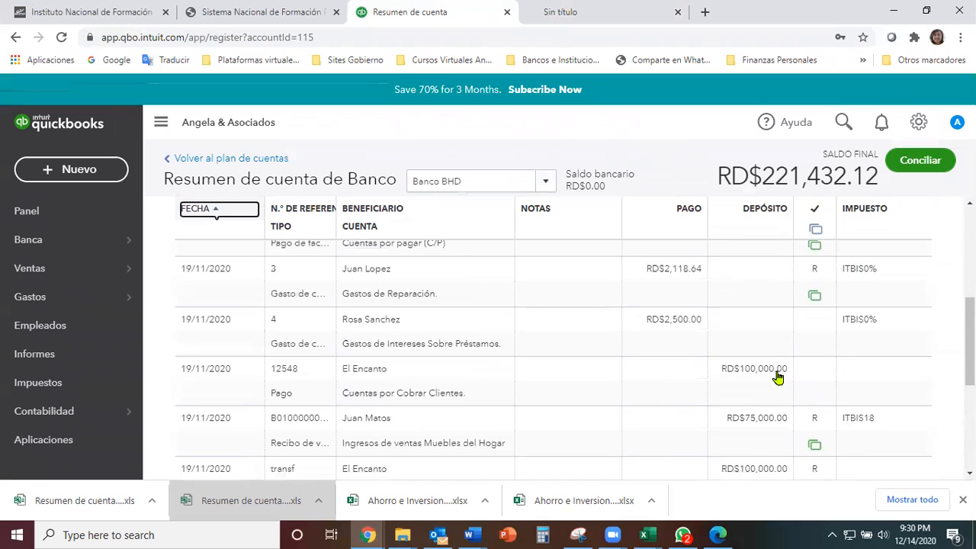
Step: Check the closing running balance of the Banco BHD register and open the account's reconciliation setup page
scroll(778, 376, "down", 5)
left_click_drag(760, 404, 873, 406)
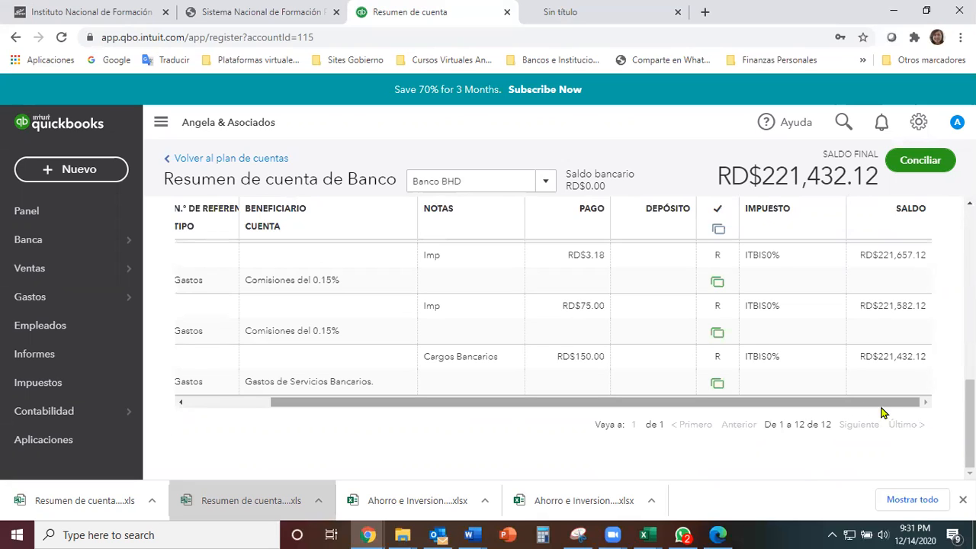
left_click(911, 163)
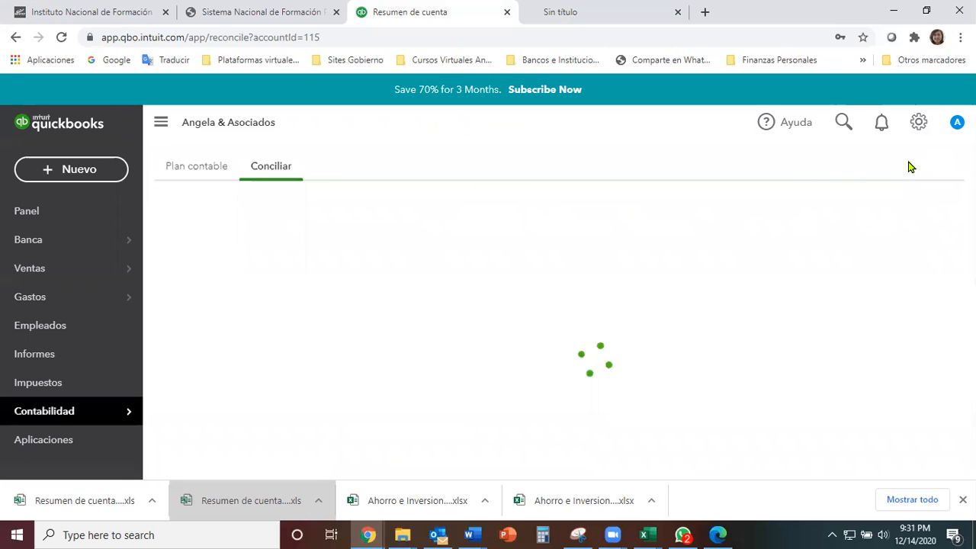
scroll(691, 285, "down", 3)
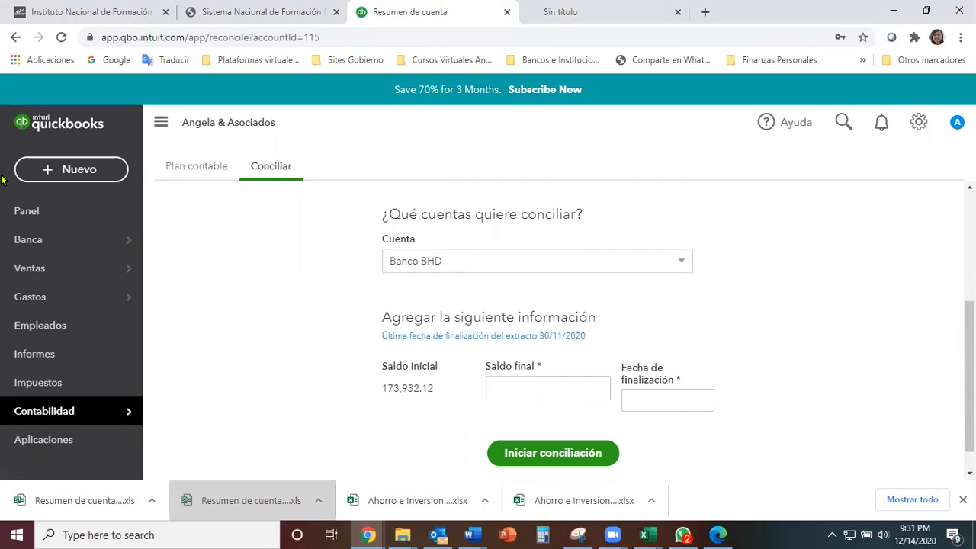
Step: Return to the bank transactions page and show the alternative to linking an account for bringing in transactions
left_click(27, 240)
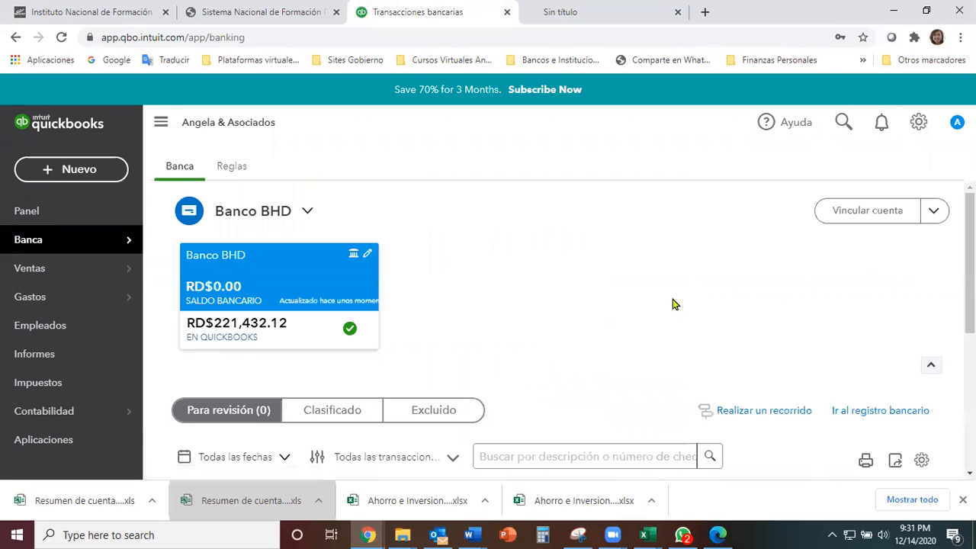
left_click(934, 212)
scroll(481, 267, "down", 2)
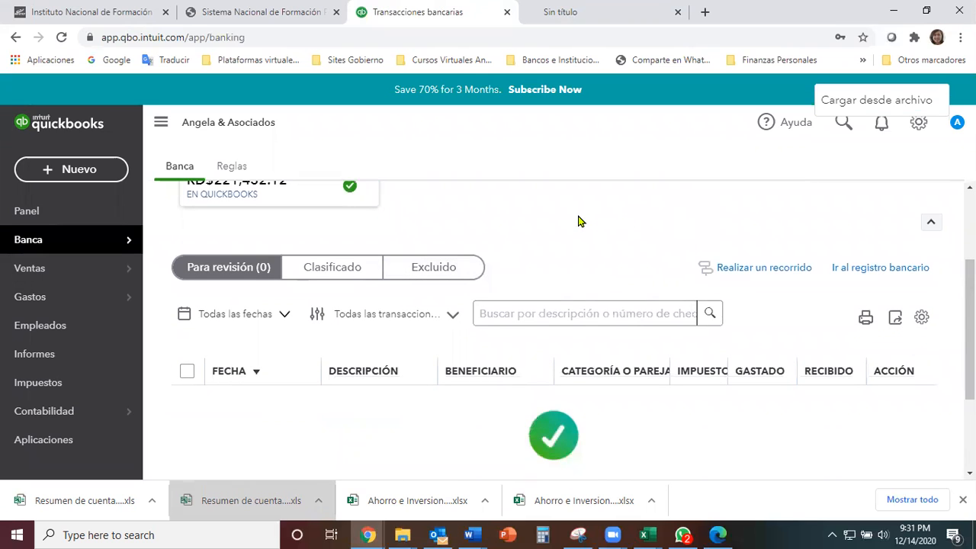
scroll(548, 228, "up", 2)
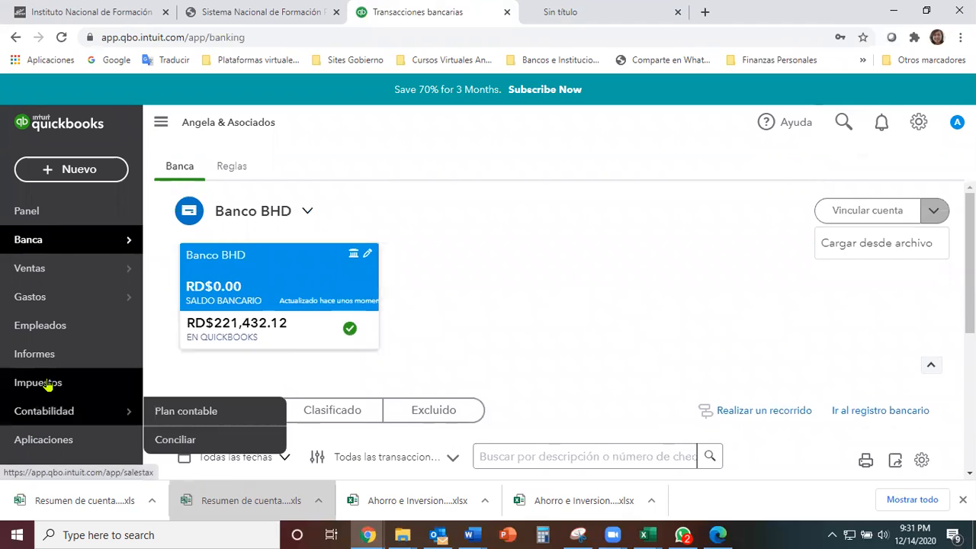
Step: Open the Informes de conciliación history for Banco BHD from the reports list
left_click(47, 385)
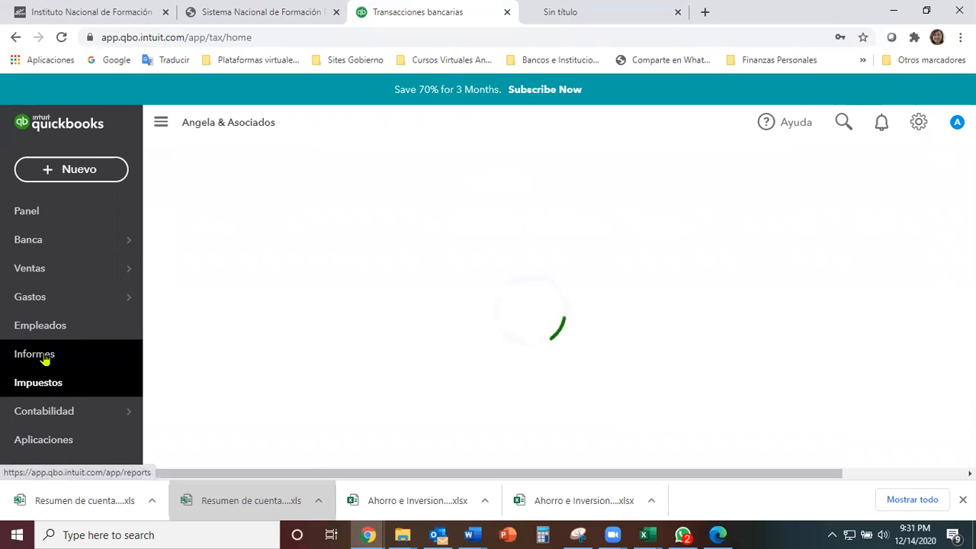
left_click(44, 360)
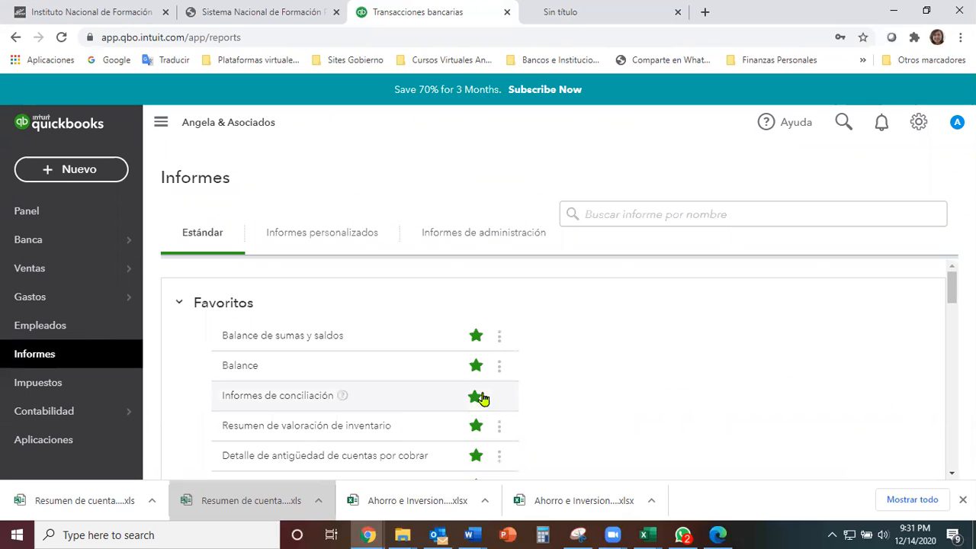
scroll(300, 401, "down", 1)
left_click(281, 327)
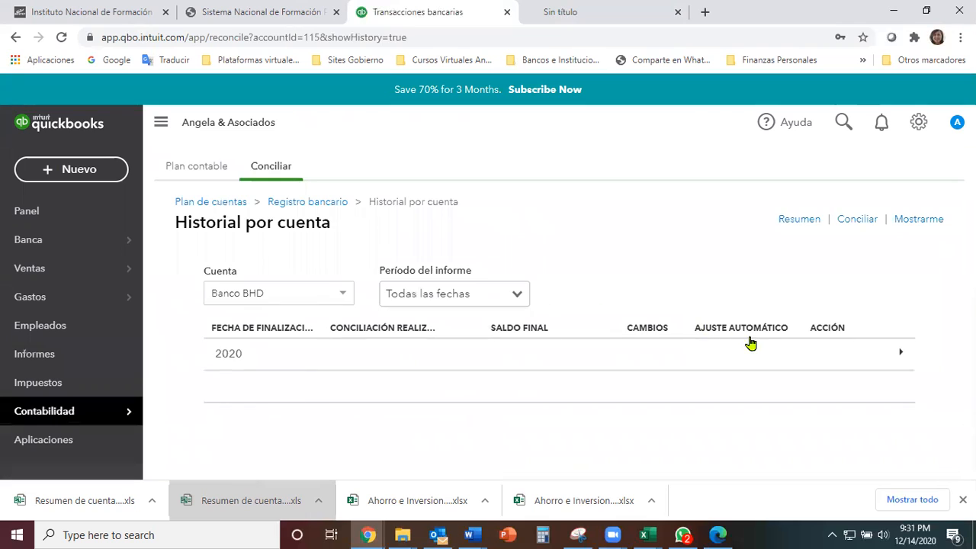
Step: Expand the 2020 reconciliations, open the report for the period ending 30/11/2020, and review its summary
left_click(255, 356)
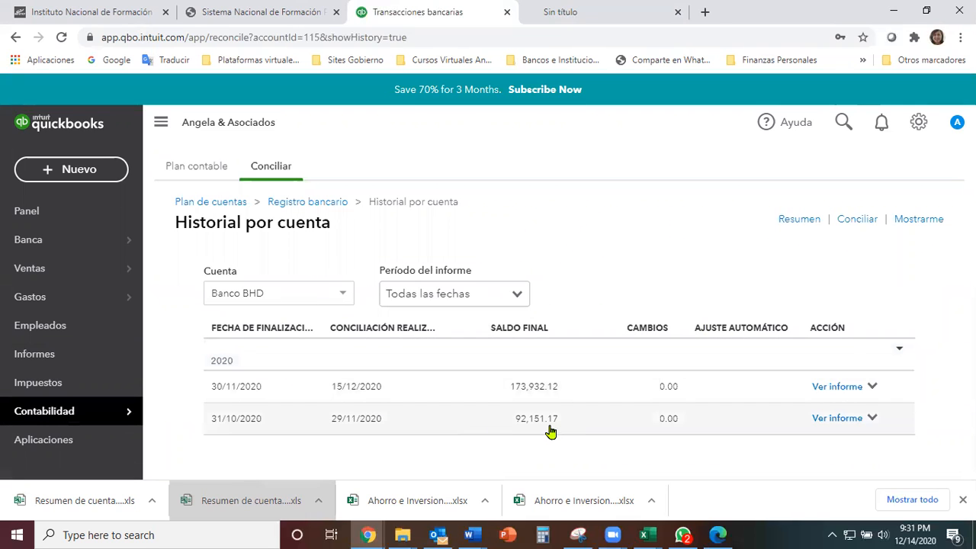
left_click(538, 391)
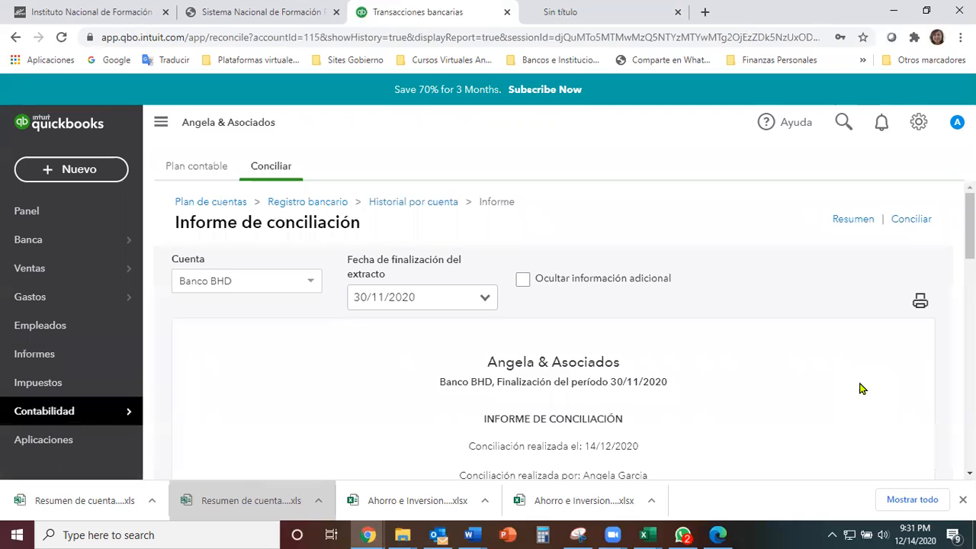
scroll(860, 387, "down", 4)
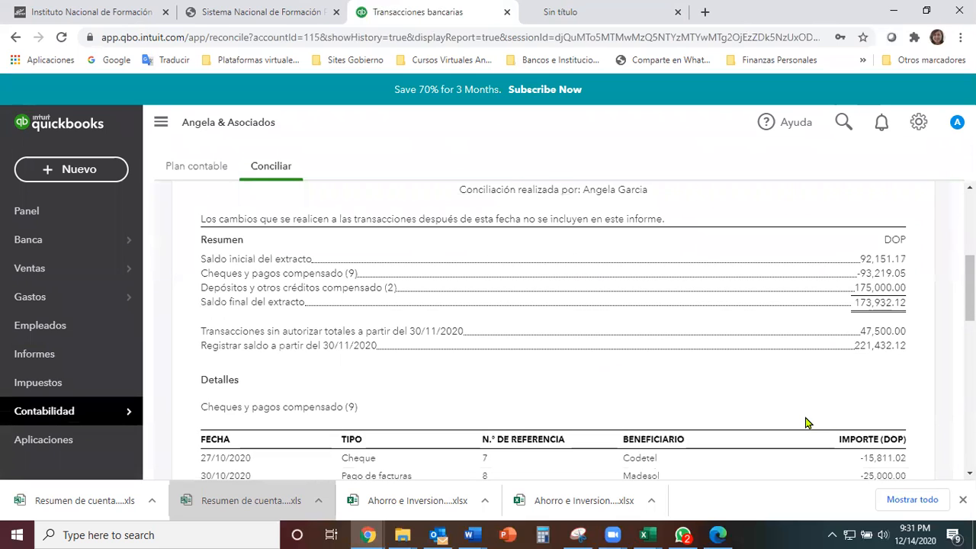